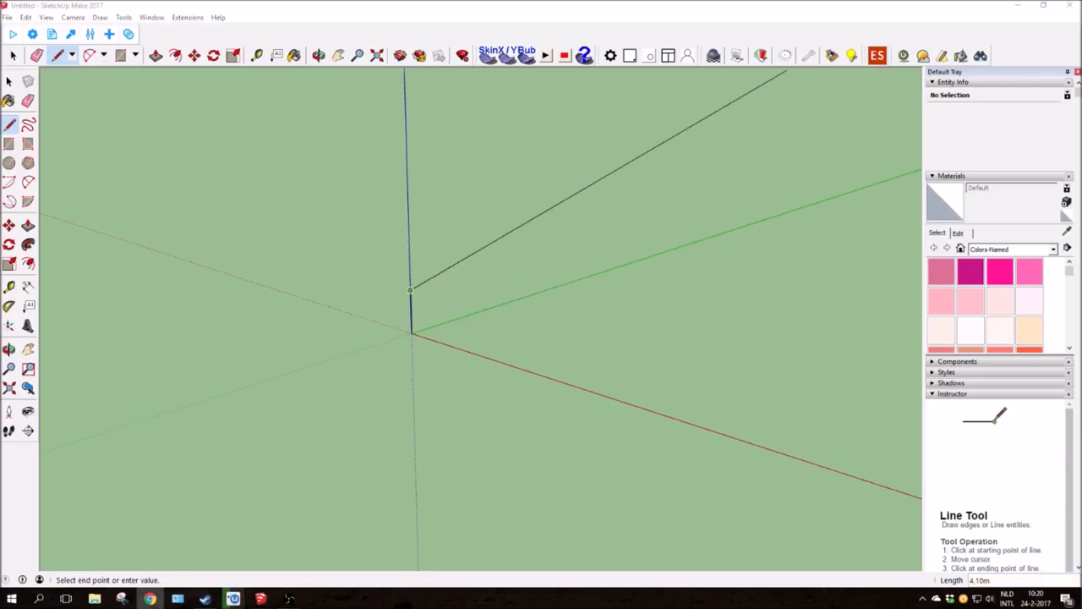
# - Draw the base rectangle along the green axis, closing it back at the origin
pyautogui.keyDown('shift'); pyautogui.moveTo(591, 229); pyautogui.dragTo(623, 237, button='middle'); pyautogui.keyUp('shift')
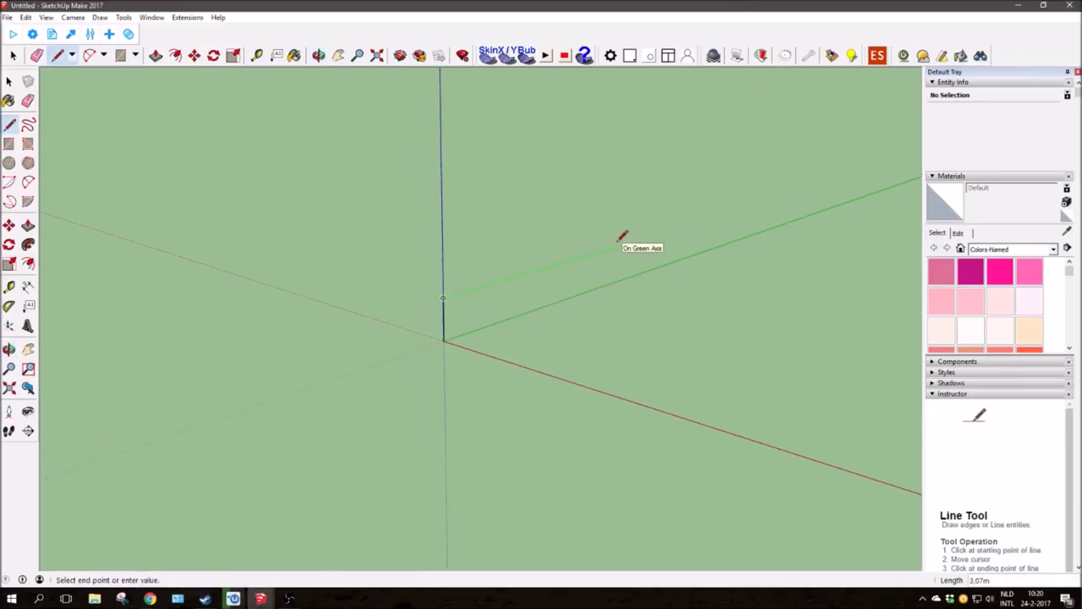
pyautogui.scroll(2, 623, 241)
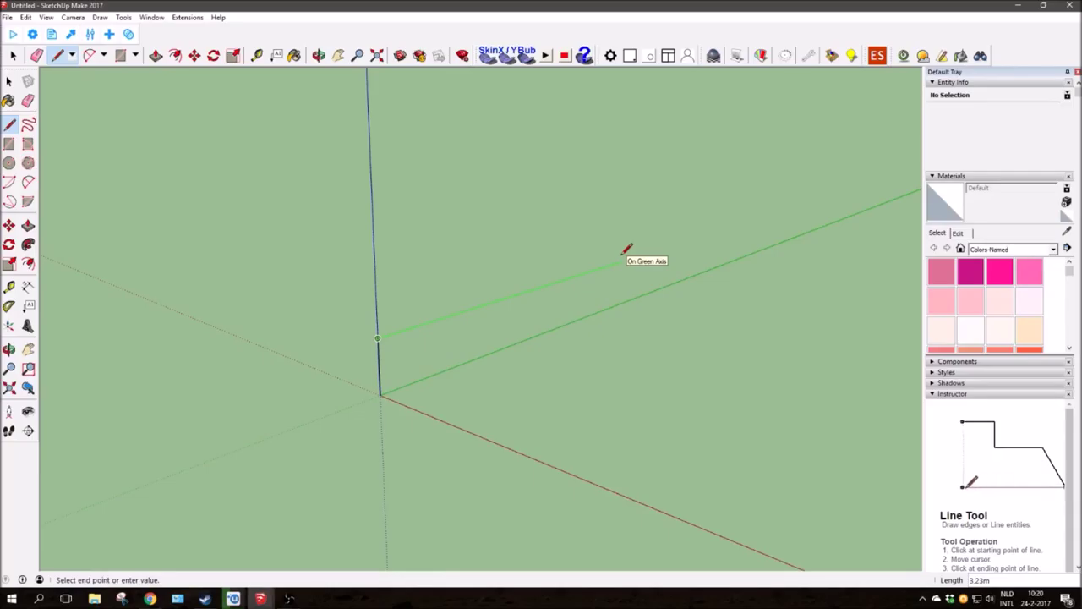
pyautogui.click(623, 254)
pyautogui.scroll(-1, 624, 262)
pyautogui.click(624, 314)
pyautogui.click(398, 404)
# - Draw the end face's top and end edges down to the wall corner
pyautogui.moveTo(597, 326)
pyautogui.mouseDown(button='middle')
pyautogui.moveTo(513, 380)
pyautogui.moveTo(621, 268)
pyautogui.mouseUp(button='middle')
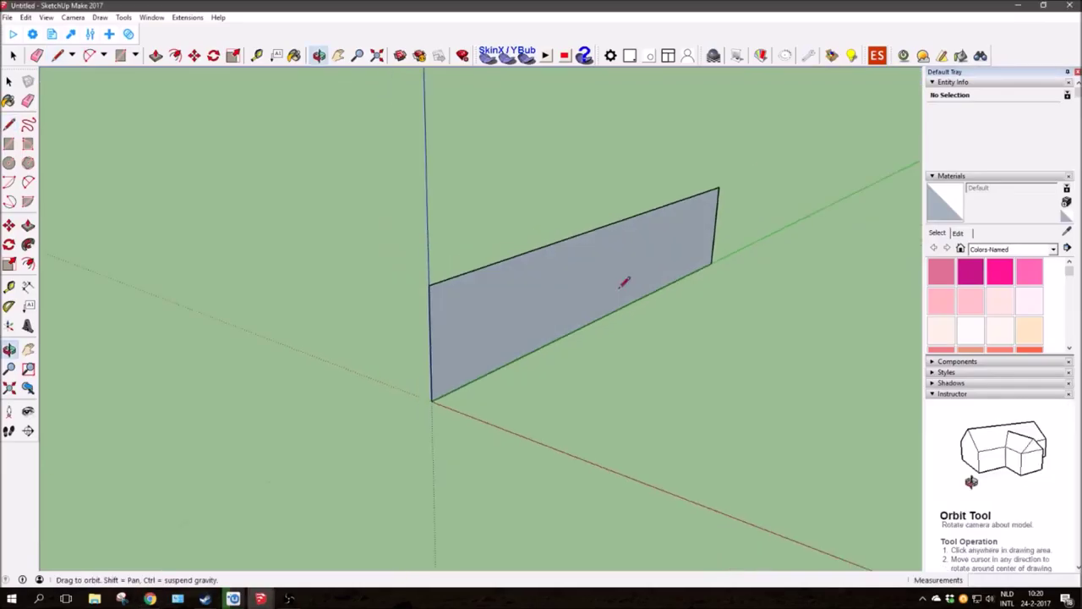
pyautogui.moveTo(565, 290); pyautogui.dragTo(727, 172, button='middle')
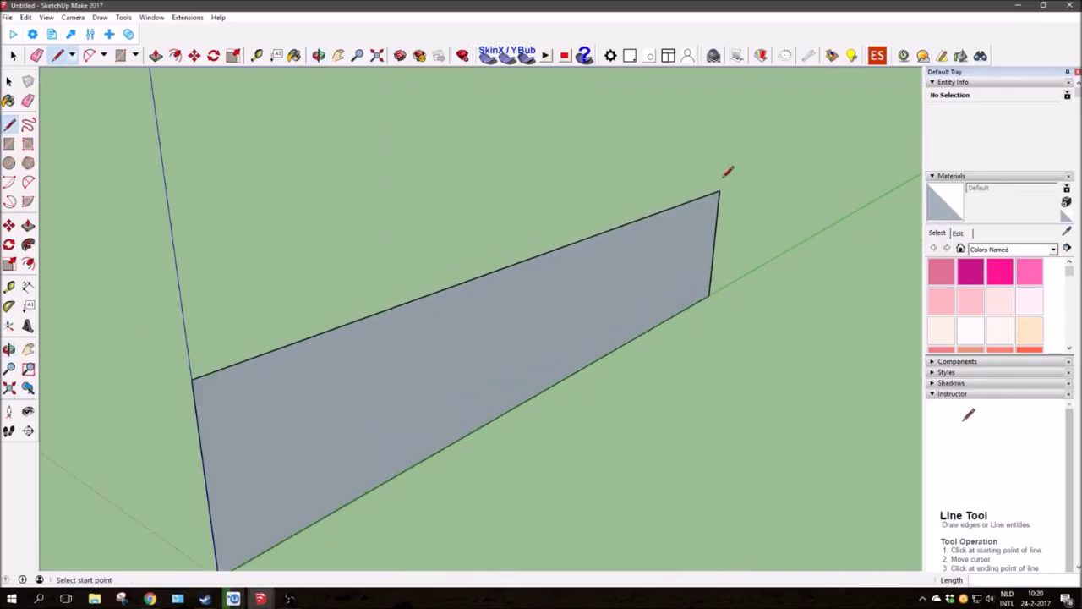
pyautogui.click(807, 201)
pyautogui.click(791, 313)
pyautogui.click(710, 296)
# - Add the floor, front and top edges to close the long box
pyautogui.moveTo(710, 297); pyautogui.dragTo(600, 402, button='middle')
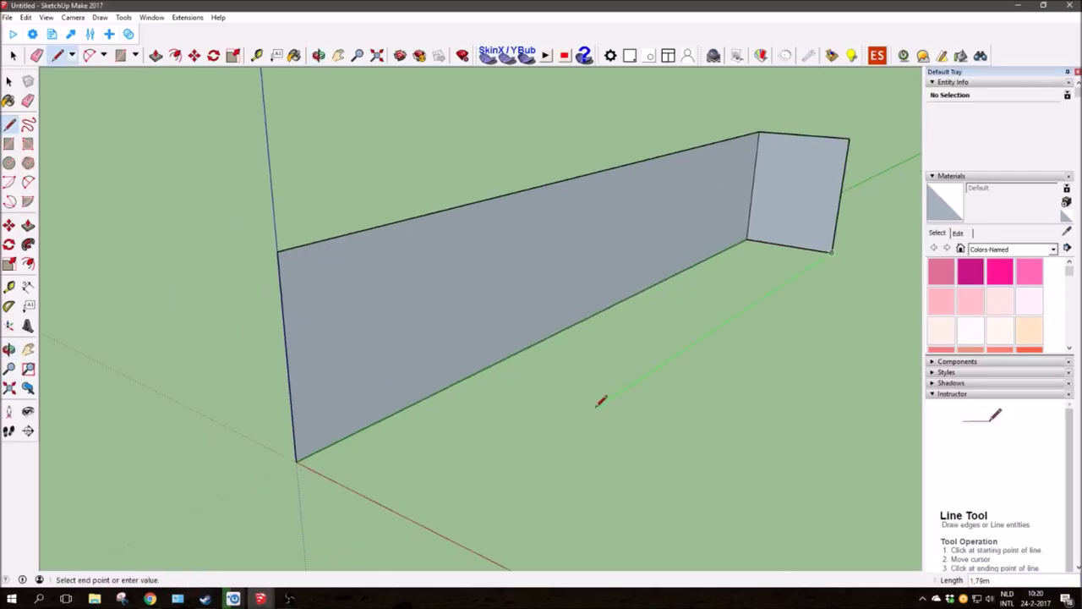
pyautogui.click(301, 441)
pyautogui.click(296, 461)
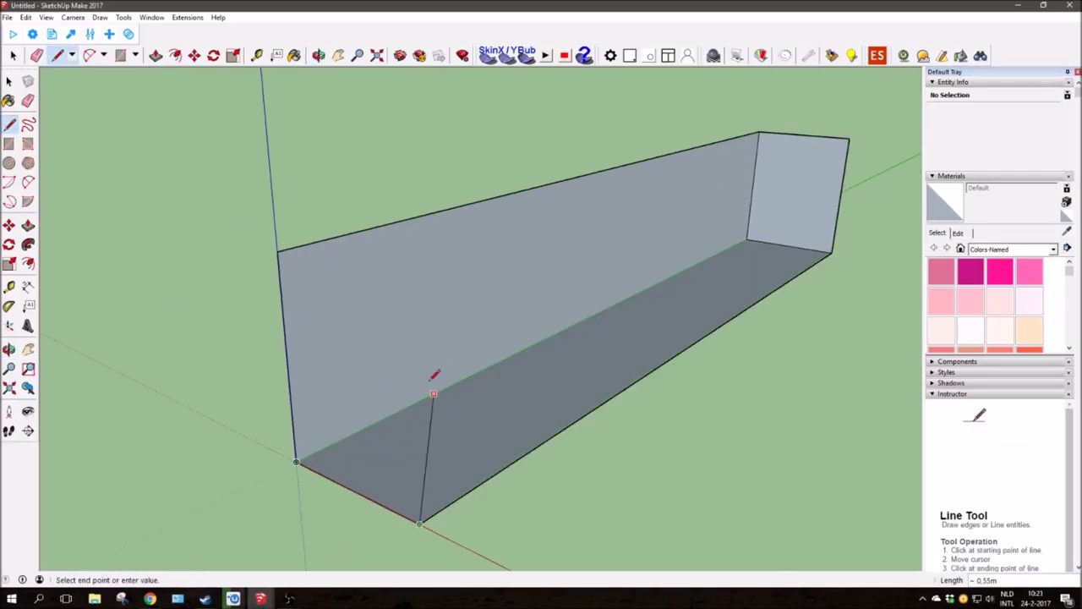
pyautogui.click(279, 252)
pyautogui.click(411, 287)
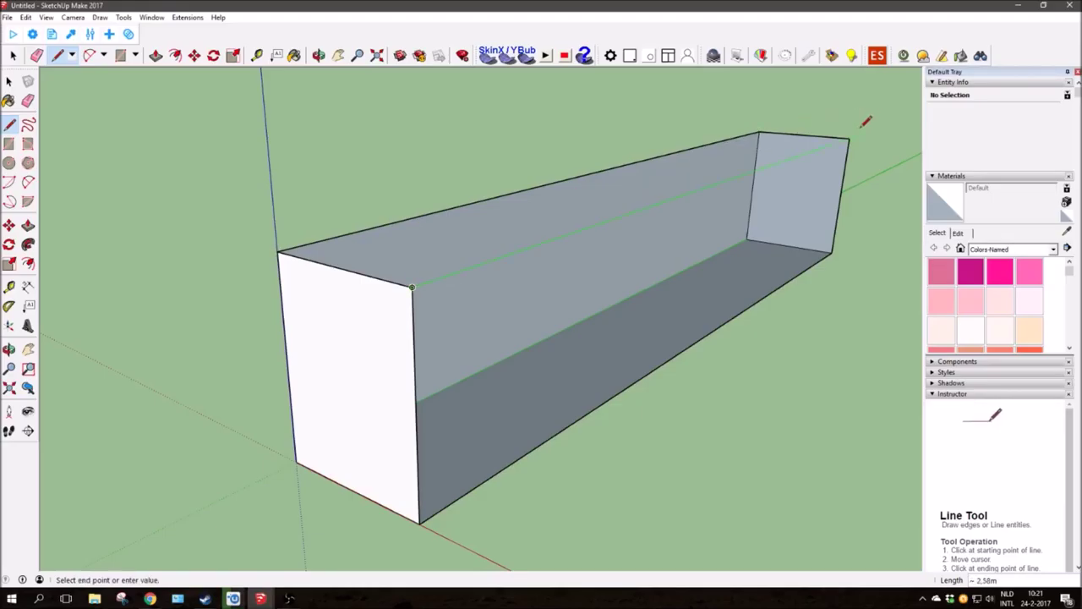
pyautogui.click(848, 138)
pyautogui.moveTo(169, 69); pyautogui.dragTo(431, 316, button='middle')
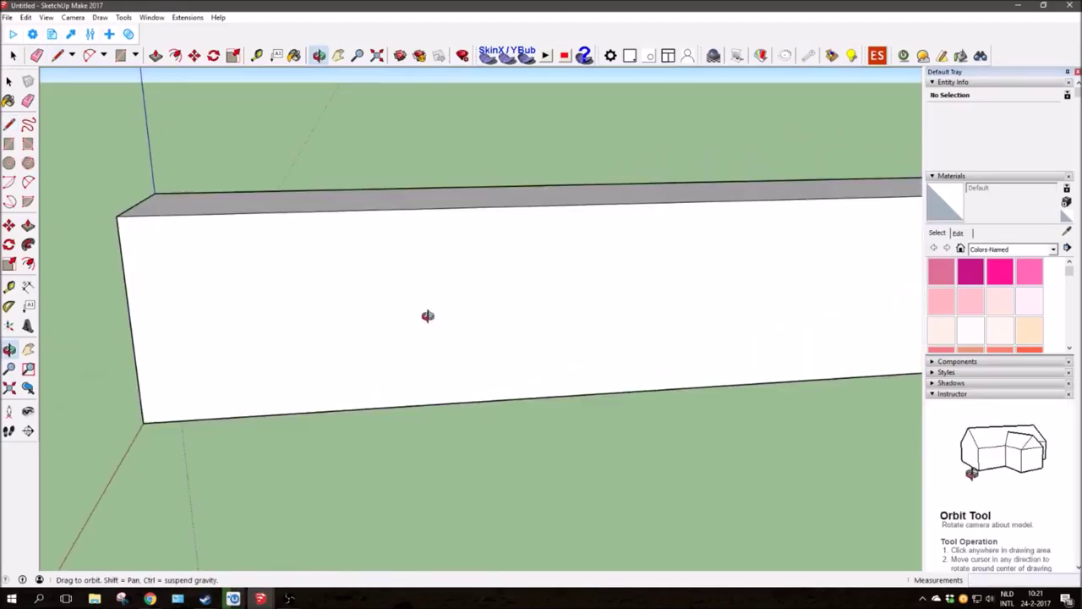
# - Offset the box's end face inward by 0,03 to form a narrow rim
pyautogui.scroll(6, 310, 330)
pyautogui.click(175, 55)
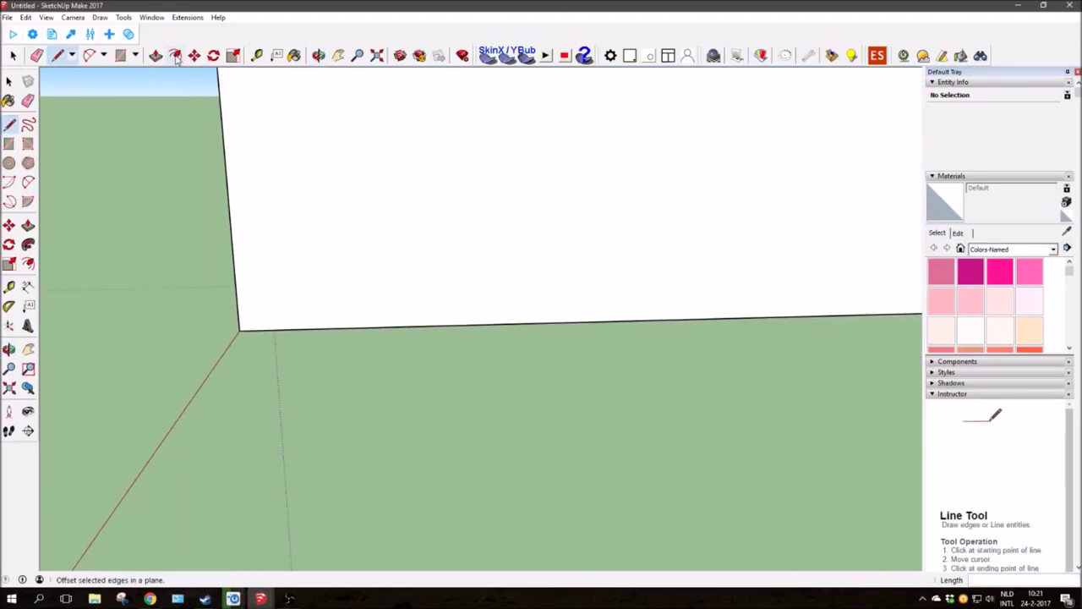
pyautogui.click(374, 157)
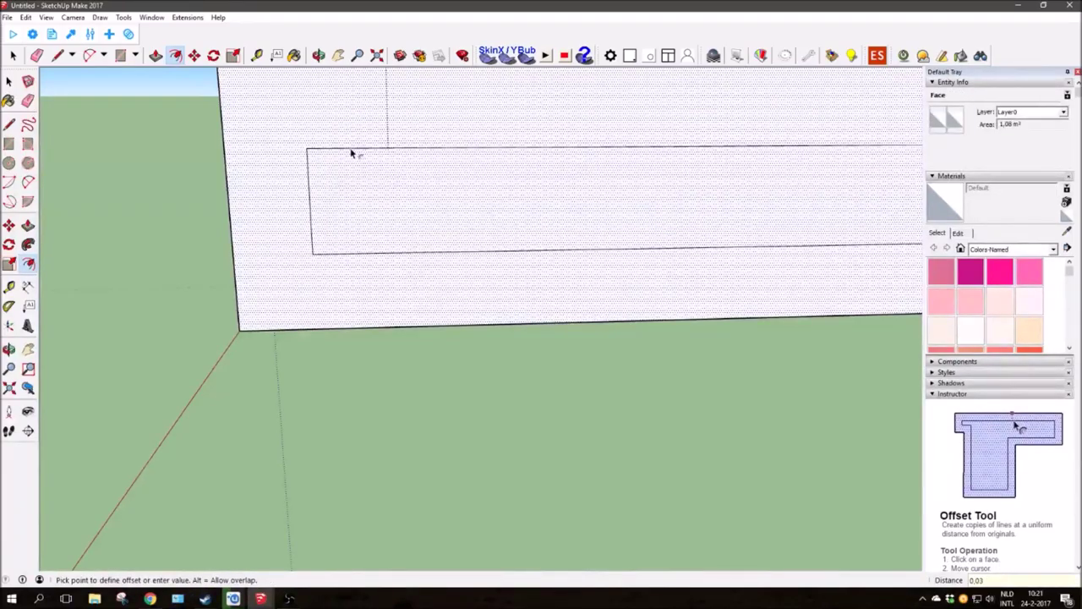
pyautogui.click(351, 153)
pyautogui.scroll(-3, 338, 169)
pyautogui.moveTo(335, 177)
pyautogui.mouseDown(button='middle')
pyautogui.moveTo(415, 229)
pyautogui.moveTo(370, 262)
pyautogui.mouseUp(button='middle')
pyautogui.click(369, 262)
pyautogui.write('0,03')
pyautogui.press('Return')
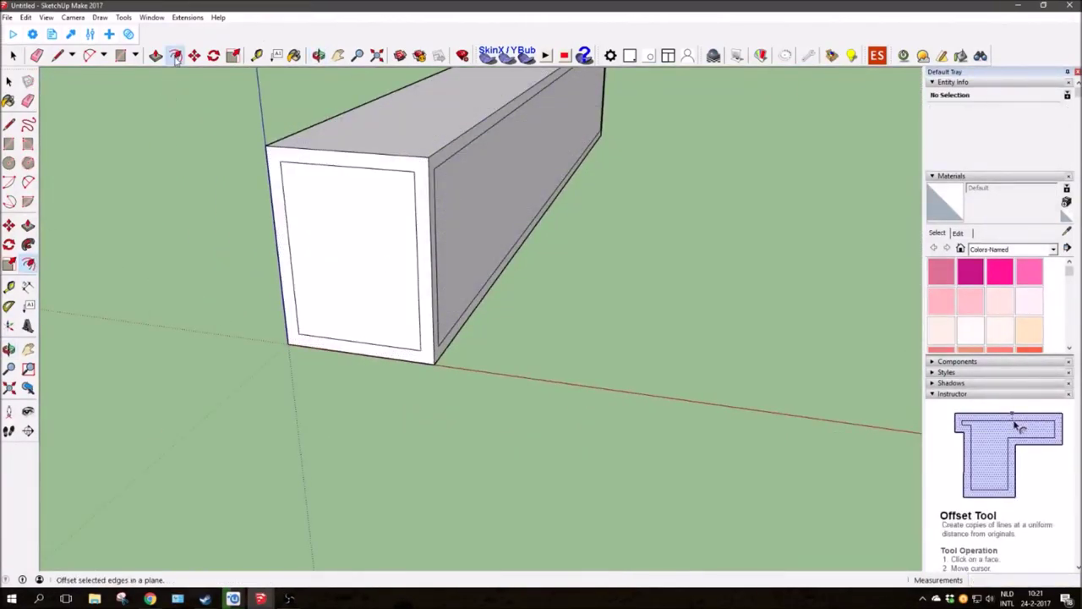
pyautogui.press('p')
# - Push the inner panels through to hollow the box lengthwise
pyautogui.moveTo(387, 261)
pyautogui.mouseDown(button='middle')
pyautogui.moveTo(464, 222)
pyautogui.moveTo(532, 251)
pyautogui.moveTo(777, 235)
pyautogui.mouseUp(button='middle')
pyautogui.click(532, 251)
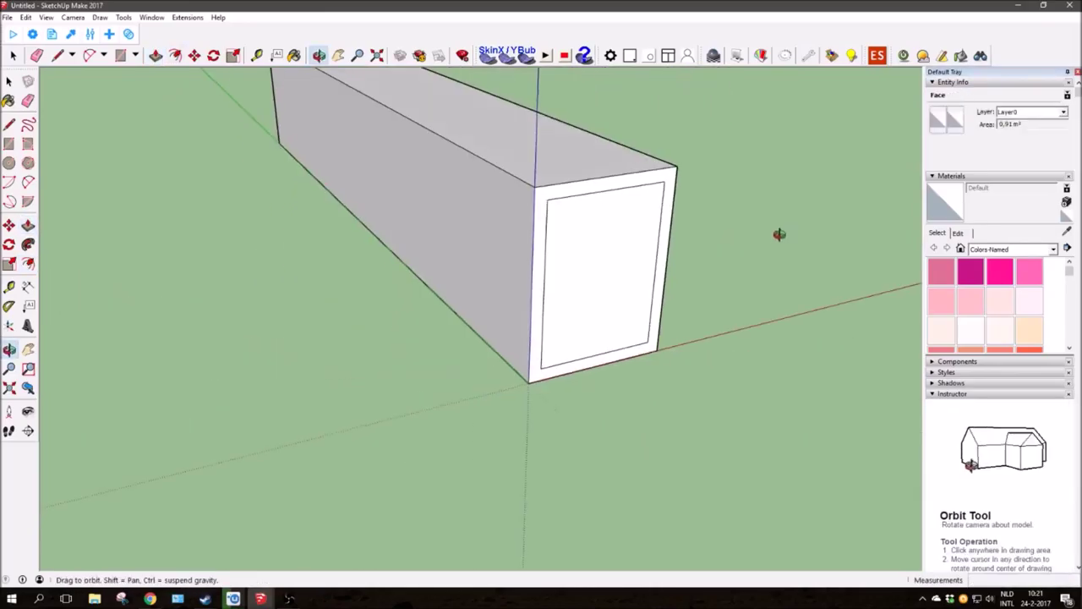
pyautogui.click(550, 196)
pyautogui.moveTo(551, 197)
pyautogui.mouseDown(button='middle')
pyautogui.moveTo(575, 273)
pyautogui.moveTo(556, 242)
pyautogui.mouseUp(button='middle')
pyautogui.click(575, 273)
pyautogui.click(531, 269)
pyautogui.scroll(5, 556, 242)
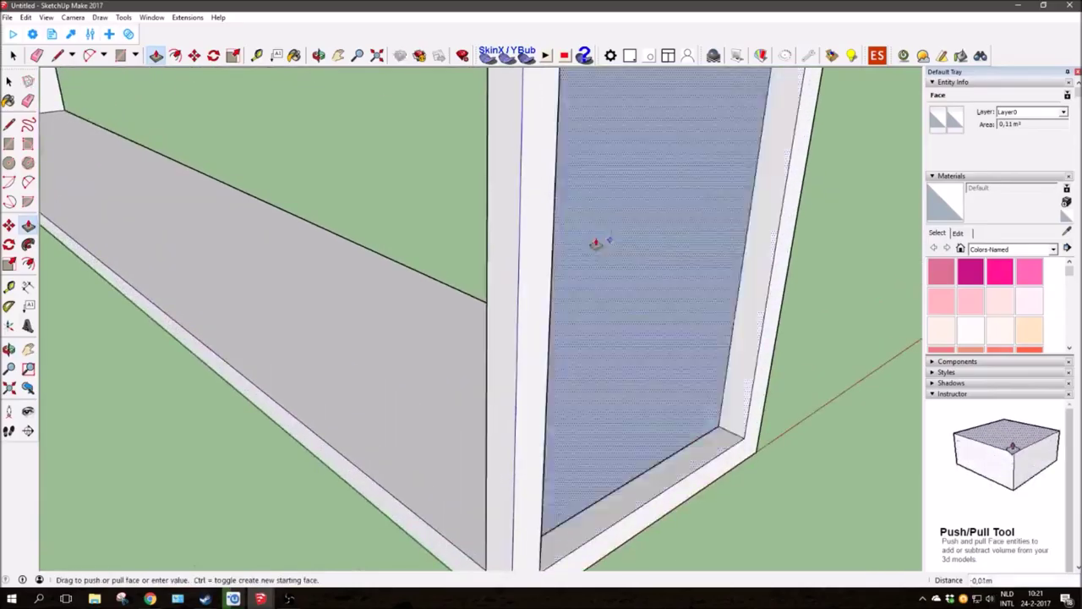
pyautogui.click(595, 260)
# - Turn toward the end face and begin an offset on it
pyautogui.moveTo(536, 273); pyautogui.dragTo(601, 284, button='middle')
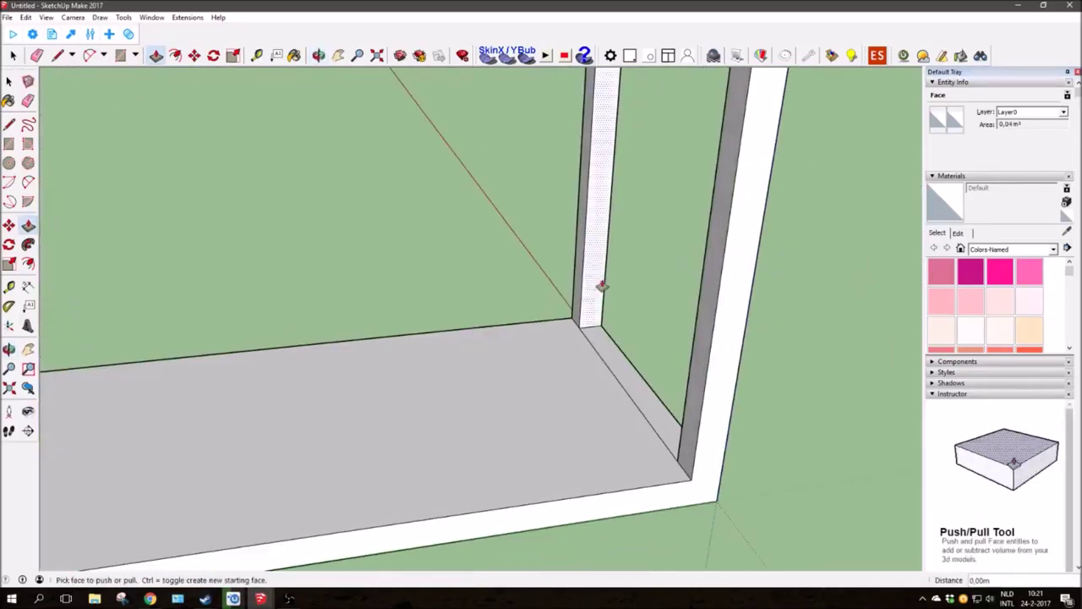
pyautogui.scroll(-3, 527, 330)
pyautogui.scroll(4, 526, 331)
pyautogui.moveTo(527, 331)
pyautogui.mouseDown(button='middle')
pyautogui.moveTo(590, 246)
pyautogui.moveTo(563, 266)
pyautogui.mouseUp(button='middle')
pyautogui.scroll(-3, 564, 265)
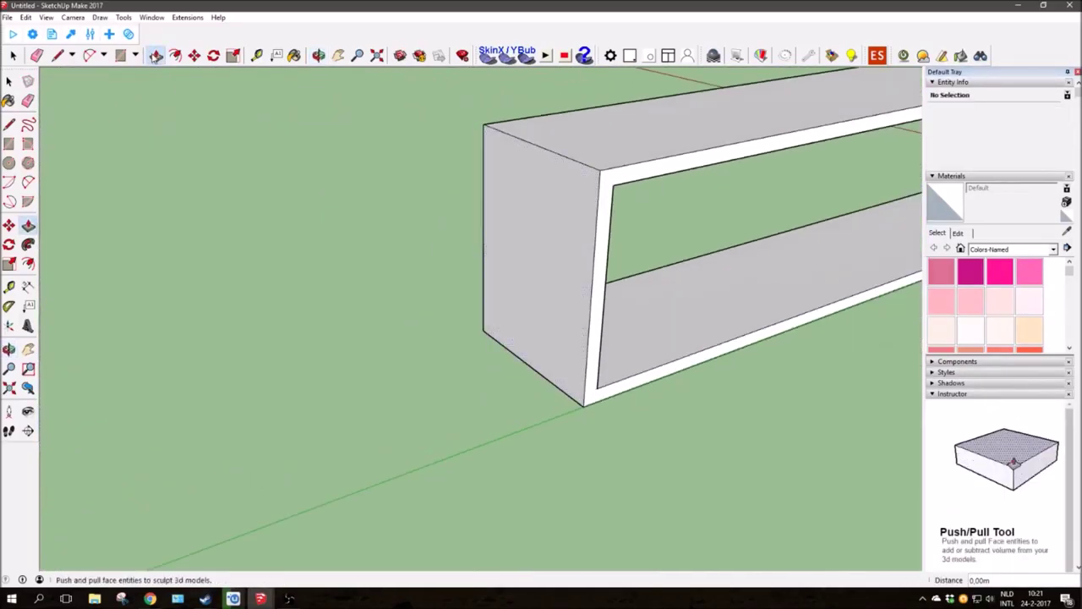
pyautogui.click(175, 55)
pyautogui.click(565, 157)
# - Cancel the offsets started on the end face and bottom face
pyautogui.press('Escape')
pyautogui.moveTo(702, 242); pyautogui.dragTo(616, 331, button='middle')
pyautogui.click(705, 341)
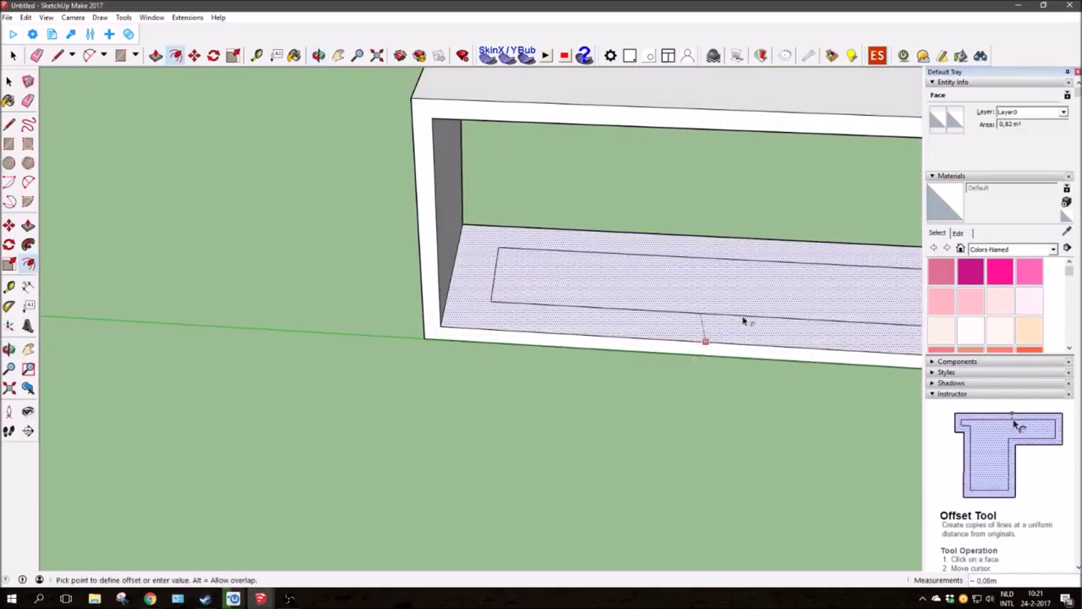
pyautogui.press('Escape')
pyautogui.scroll(-3, 744, 321)
pyautogui.scroll(-2, 738, 305)
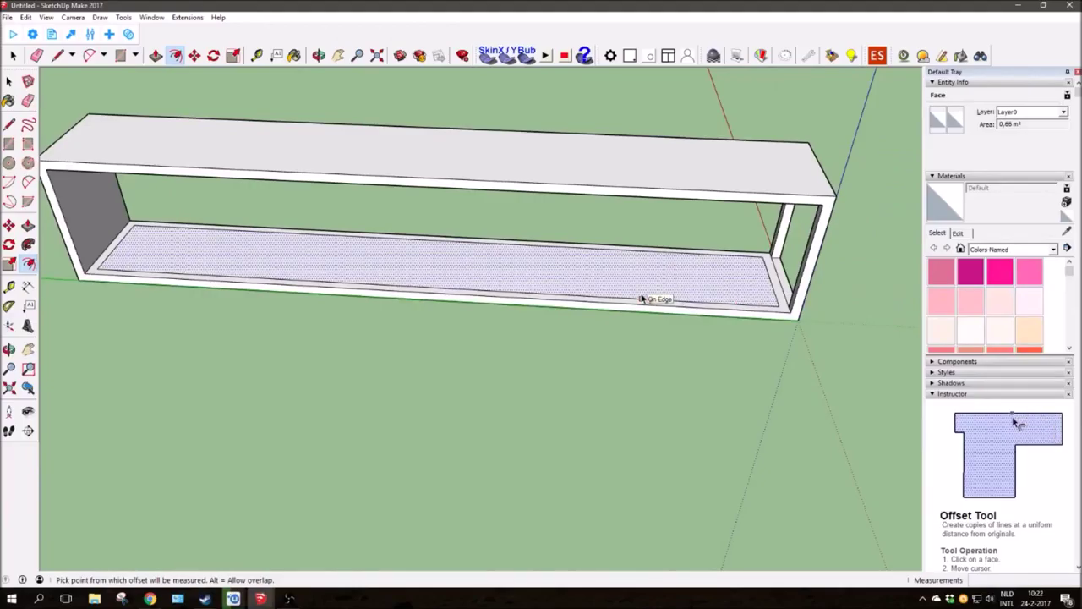
# - Erase the near end face of the box
pyautogui.press('r')
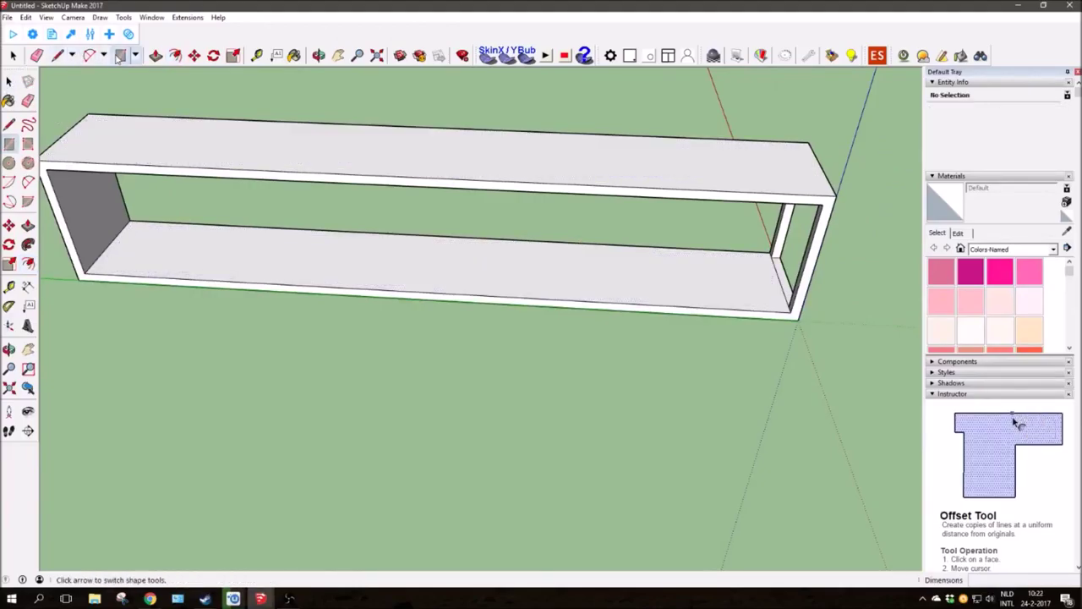
pyautogui.moveTo(137, 213)
pyautogui.mouseDown(button='middle')
pyautogui.moveTo(167, 173)
pyautogui.moveTo(237, 126)
pyautogui.mouseUp(button='middle')
pyautogui.press('p')
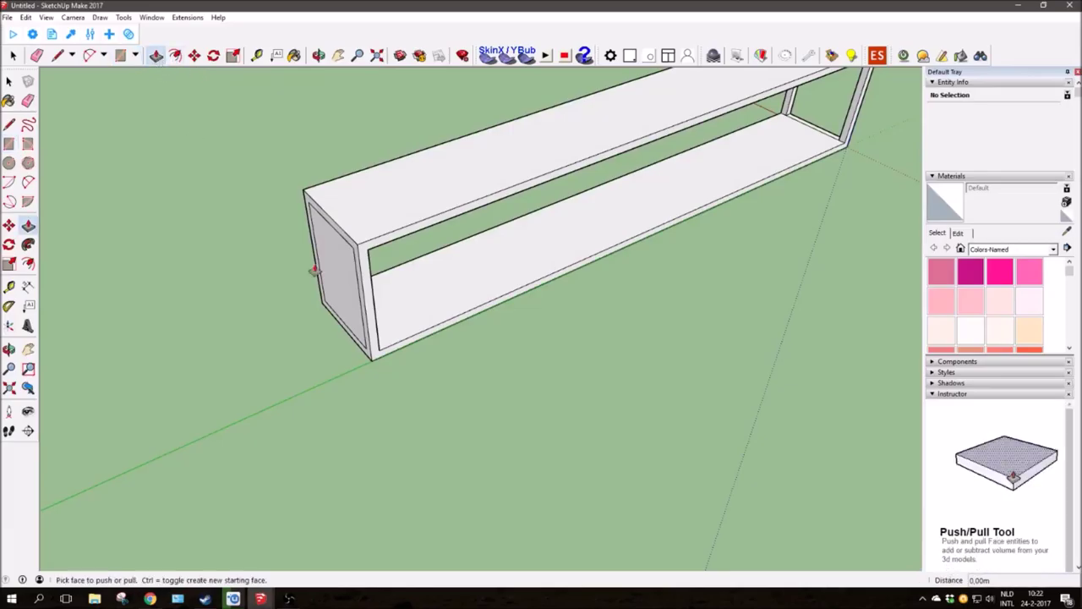
pyautogui.click(363, 262)
pyautogui.click(369, 260)
pyautogui.rightClick(347, 280)
pyautogui.click(363, 296)
# - Draw a long rectangle along the bottom and erase the far end face
pyautogui.press('r')
pyautogui.click(358, 313)
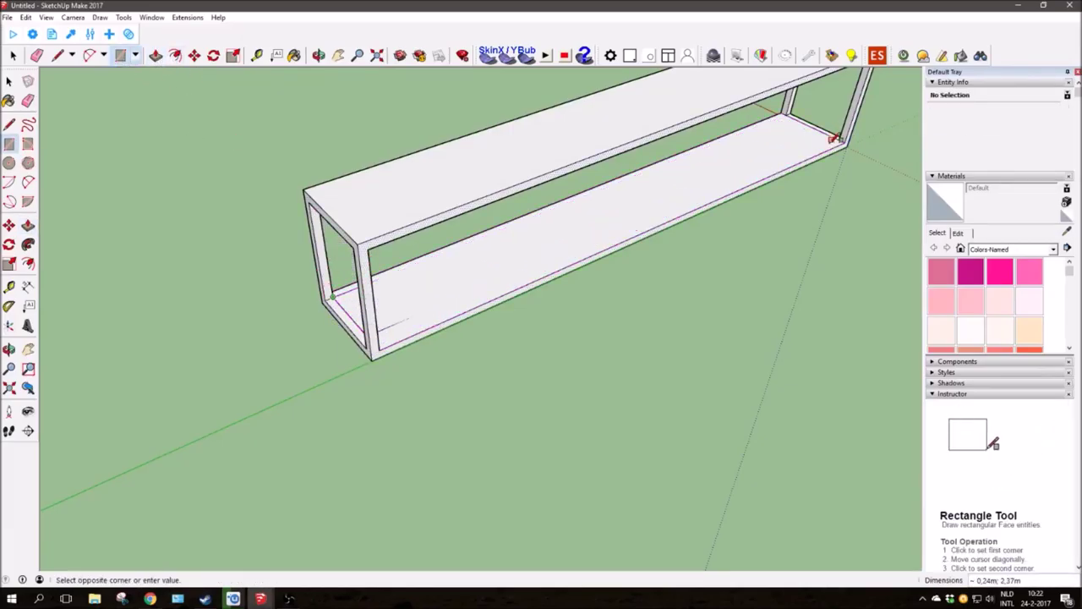
pyautogui.click(844, 144)
pyautogui.rightClick(838, 113)
pyautogui.click(863, 134)
# - Push the bottom panel through, leaving an open frame under the solid top
pyautogui.scroll(3, 374, 327)
pyautogui.scroll(2, 302, 292)
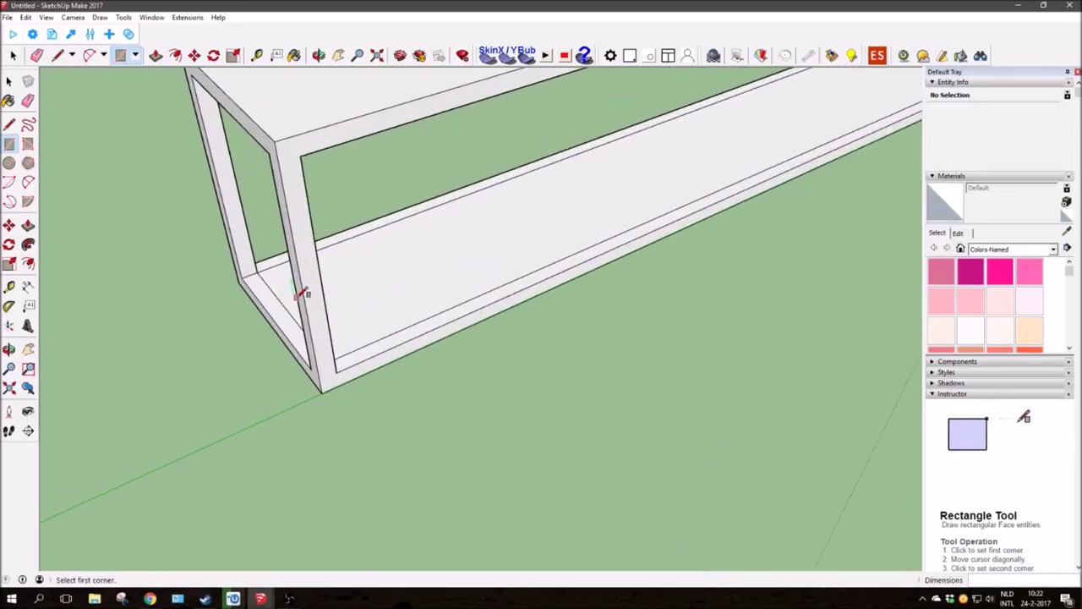
pyautogui.press('p')
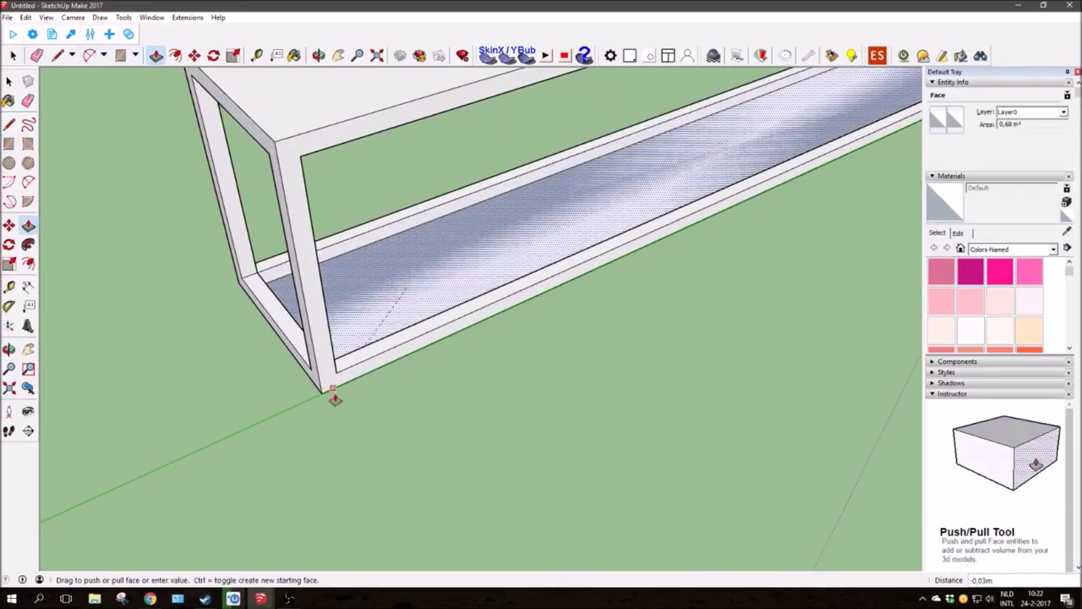
pyautogui.scroll(-3, 335, 397)
pyautogui.moveTo(338, 375)
pyautogui.mouseDown(button='middle')
pyautogui.moveTo(488, 313)
pyautogui.moveTo(302, 144)
pyautogui.moveTo(622, 237)
pyautogui.moveTo(454, 280)
pyautogui.moveTo(604, 353)
pyautogui.moveTo(293, 285)
pyautogui.mouseUp(button='middle')
pyautogui.scroll(1, 250, 294)
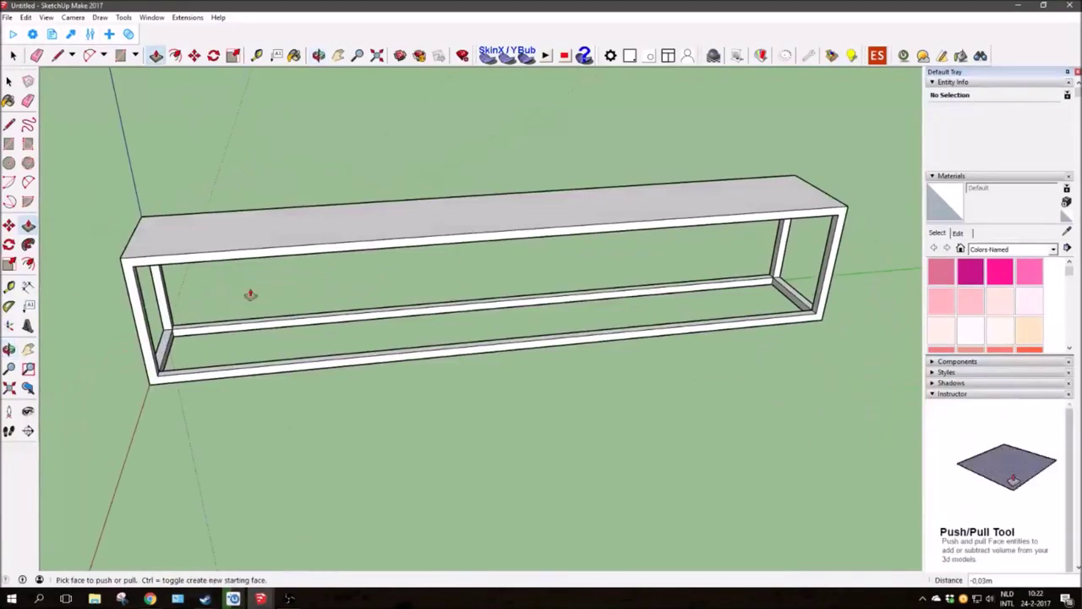
pyautogui.moveTo(229, 359)
pyautogui.mouseDown(button='middle')
pyautogui.moveTo(606, 244)
pyautogui.moveTo(614, 266)
pyautogui.moveTo(553, 399)
pyautogui.moveTo(508, 286)
pyautogui.moveTo(466, 290)
pyautogui.moveTo(587, 358)
pyautogui.moveTo(362, 391)
pyautogui.mouseUp(button='middle')
pyautogui.scroll(2, 291, 416)
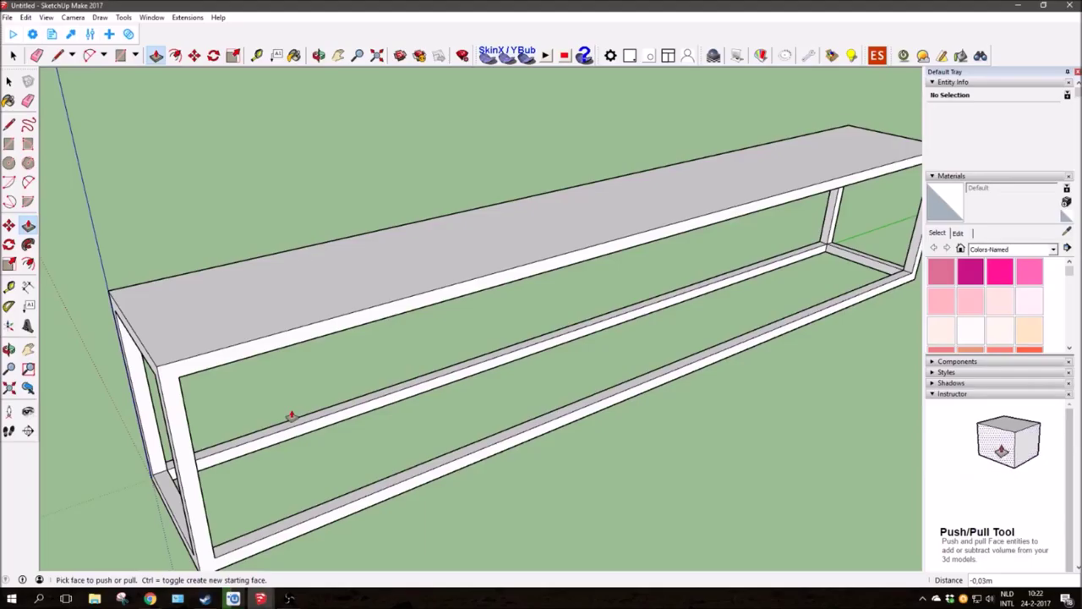
pyautogui.moveTo(54, 251); pyautogui.dragTo(250, 311, button='middle')
pyautogui.press('l')
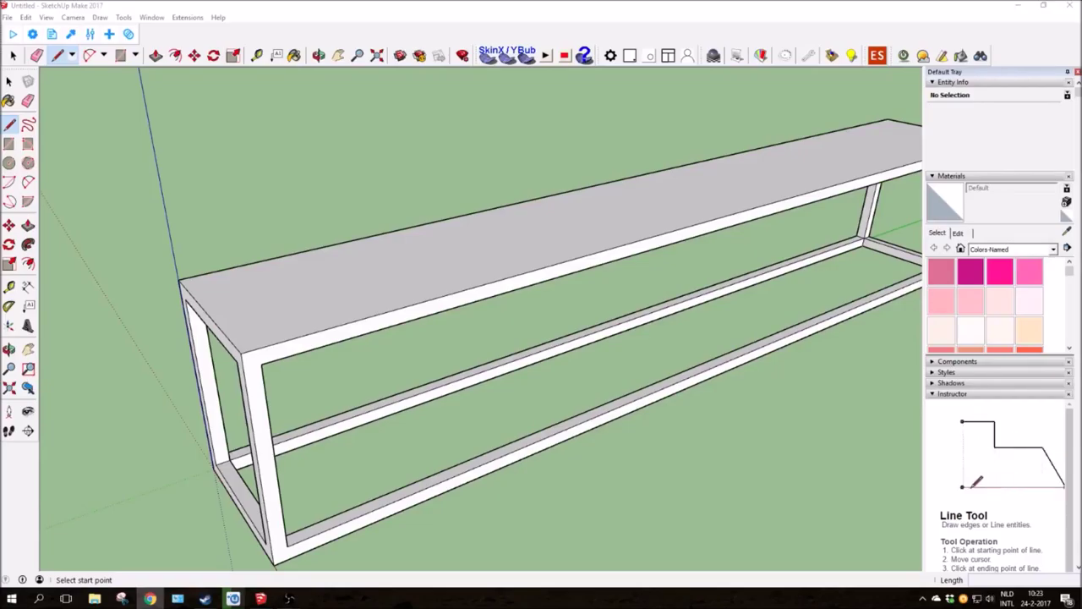
pyautogui.keyDown('shift'); pyautogui.moveTo(116, 234); pyautogui.dragTo(255, 173, button='middle'); pyautogui.keyUp('shift')
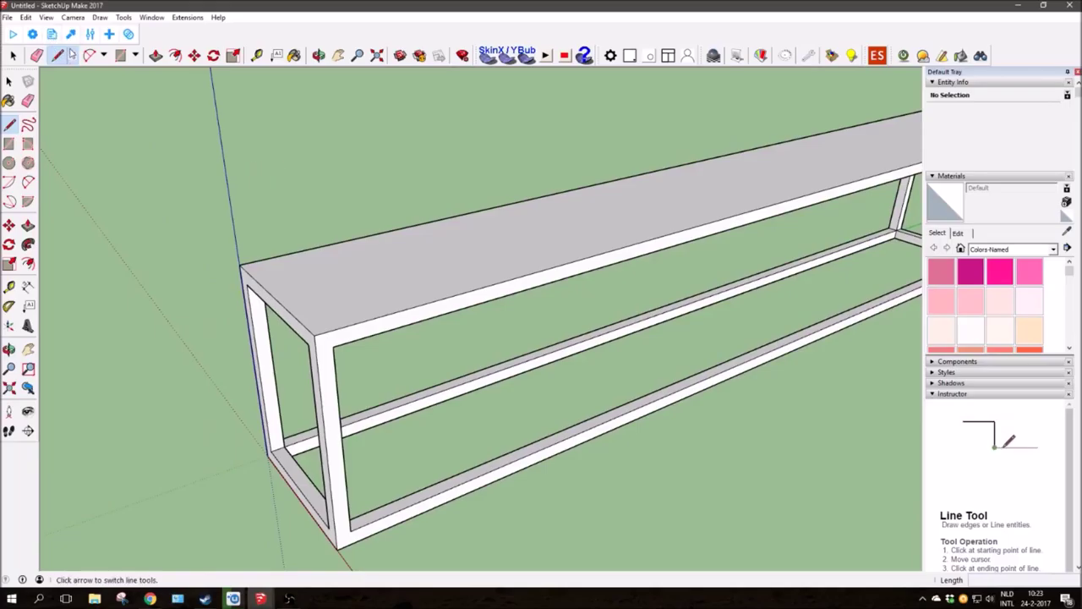
# - Draw edges from the leg corner splitting the side panel and across the front leg below the top
pyautogui.scroll(1, 374, 338)
pyautogui.scroll(2, 383, 274)
pyautogui.click(381, 270)
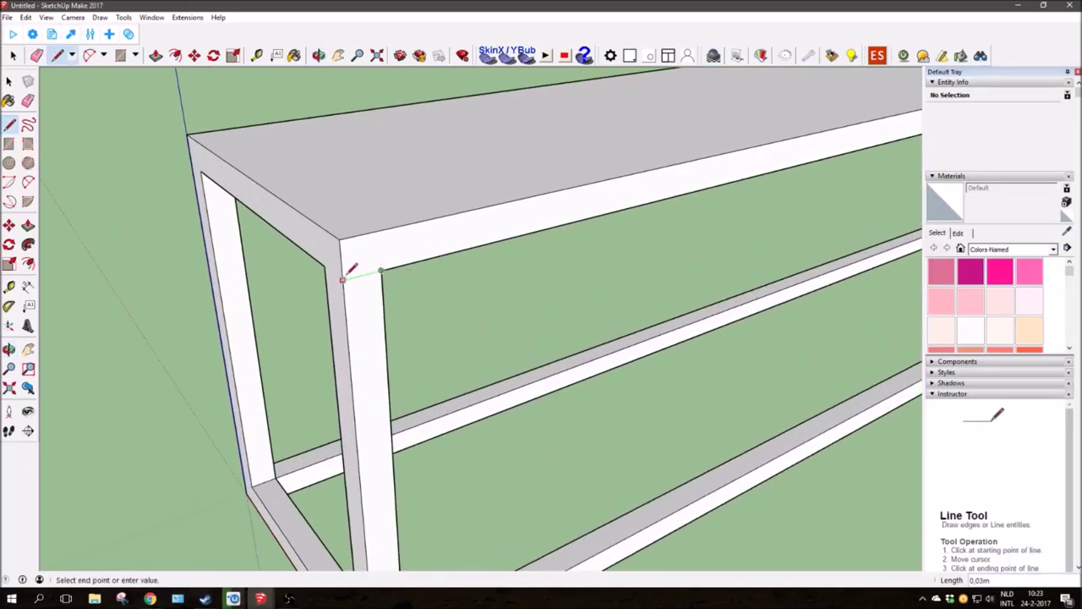
pyautogui.click(193, 157)
pyautogui.rightClick(327, 342)
pyautogui.moveTo(192, 169)
pyautogui.mouseDown(button='middle')
pyautogui.moveTo(327, 342)
pyautogui.moveTo(333, 307)
pyautogui.moveTo(427, 266)
pyautogui.moveTo(322, 242)
pyautogui.moveTo(522, 290)
pyautogui.moveTo(644, 230)
pyautogui.mouseUp(button='middle')
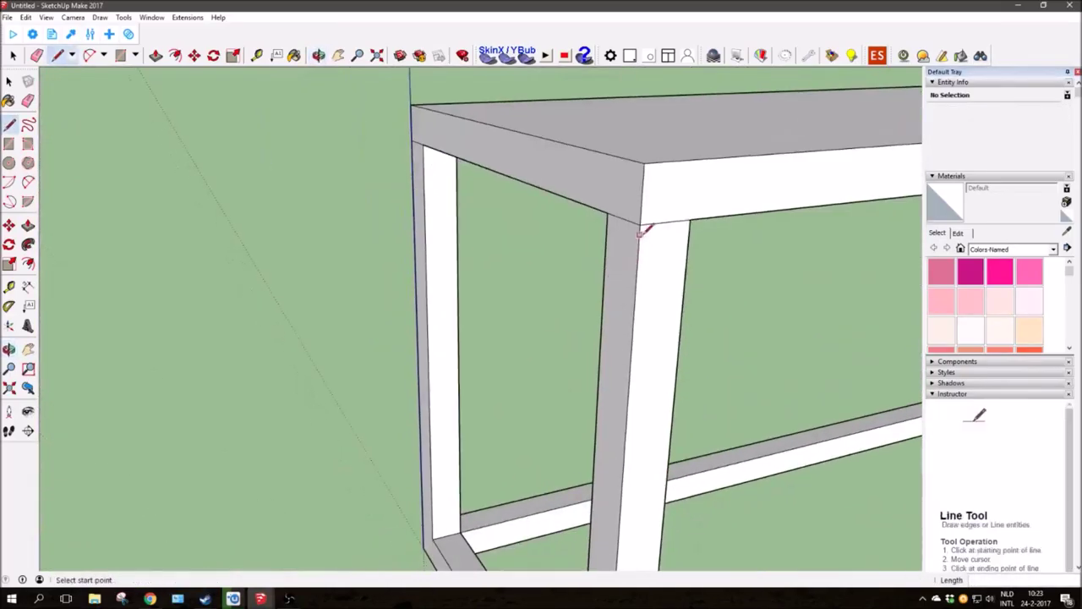
pyautogui.click(636, 283)
pyautogui.click(637, 262)
pyautogui.click(423, 165)
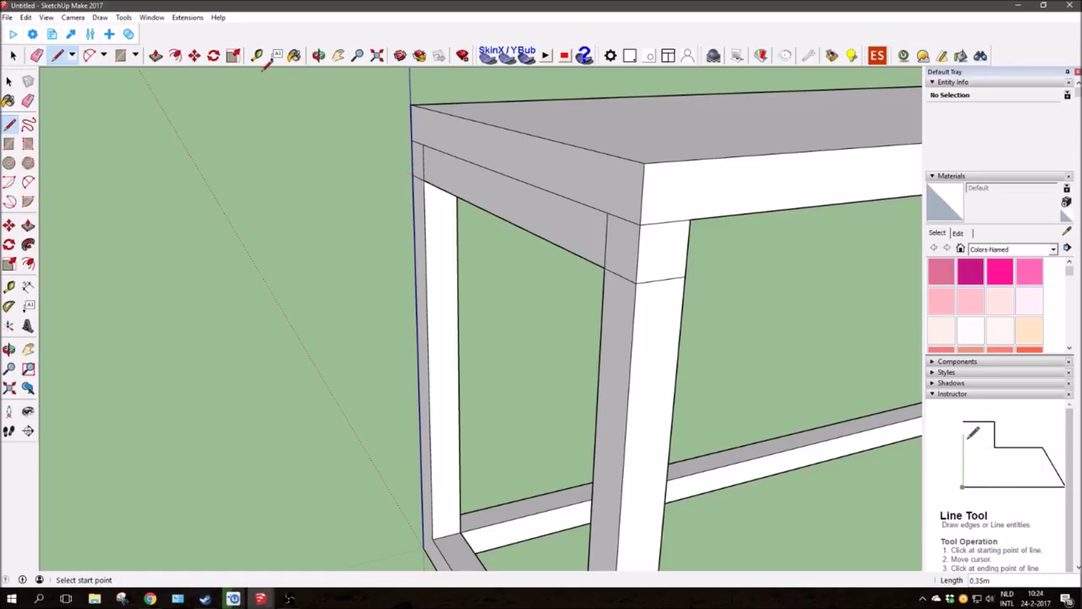
# - Pull the beam-end face outward into a protruding block
pyautogui.press('p')
pyautogui.click(647, 274)
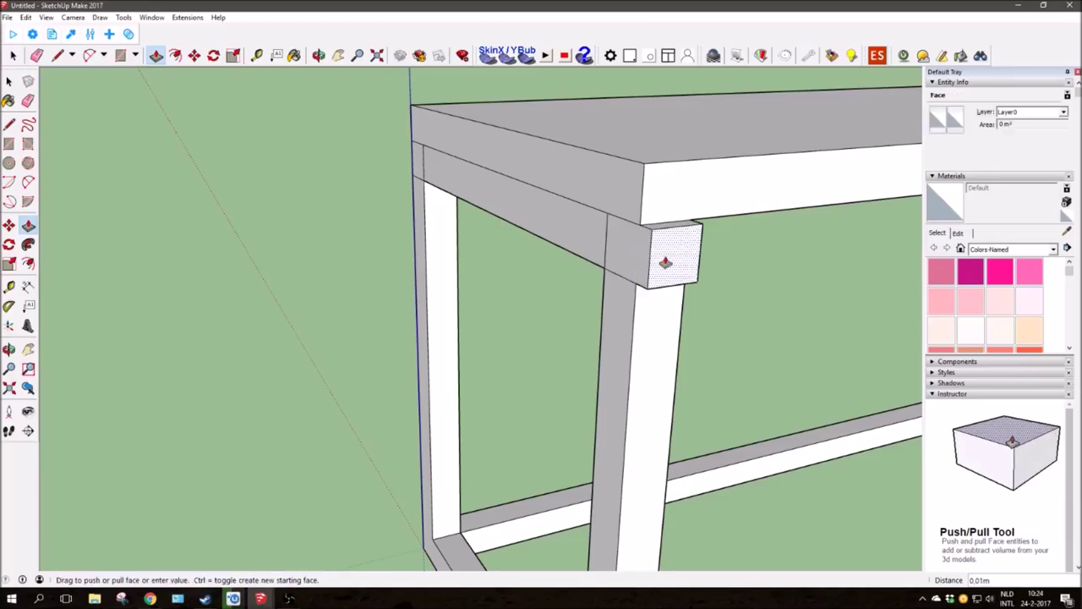
pyautogui.click(659, 253)
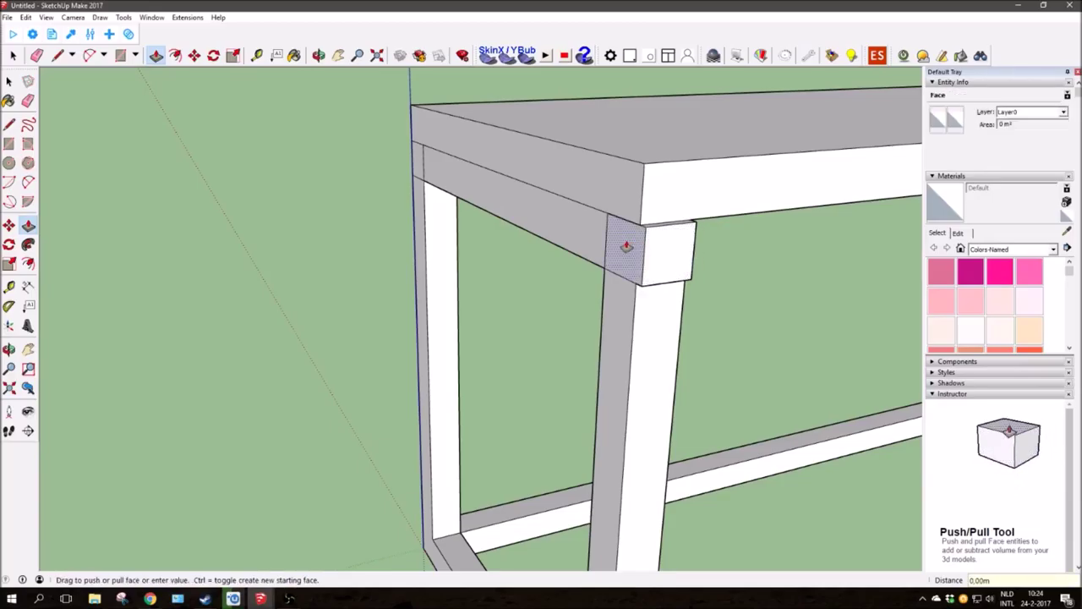
pyautogui.moveTo(616, 248)
pyautogui.mouseDown(button='middle')
pyautogui.moveTo(398, 186)
pyautogui.moveTo(635, 224)
pyautogui.moveTo(558, 191)
pyautogui.mouseUp(button='middle')
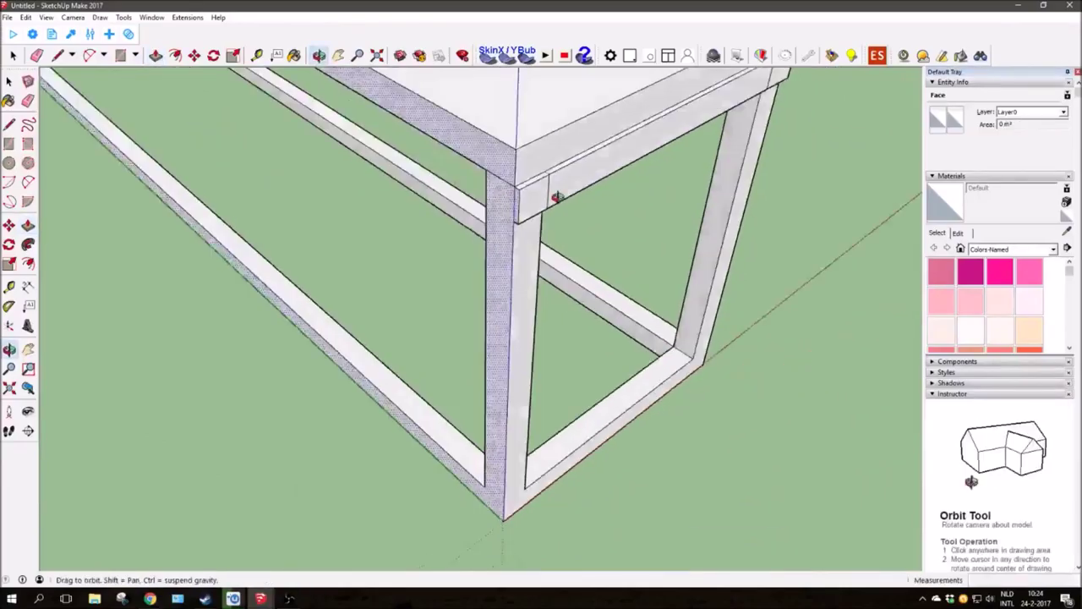
pyautogui.scroll(5, 381, 169)
# - Draw a line across the leg and pull the split face into a corner block
pyautogui.press('l')
pyautogui.click(453, 327)
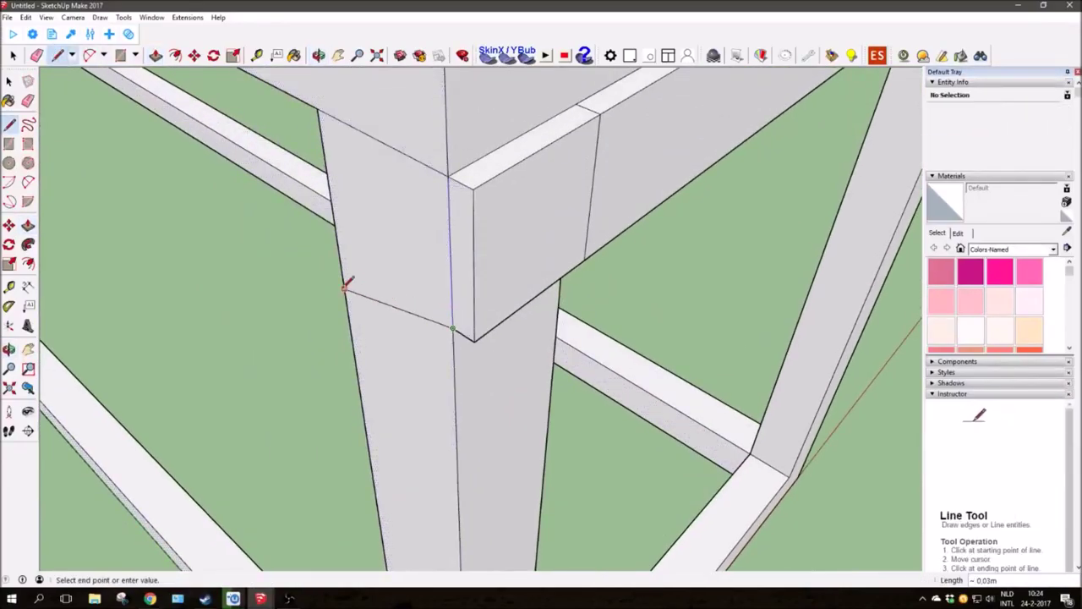
pyautogui.click(340, 252)
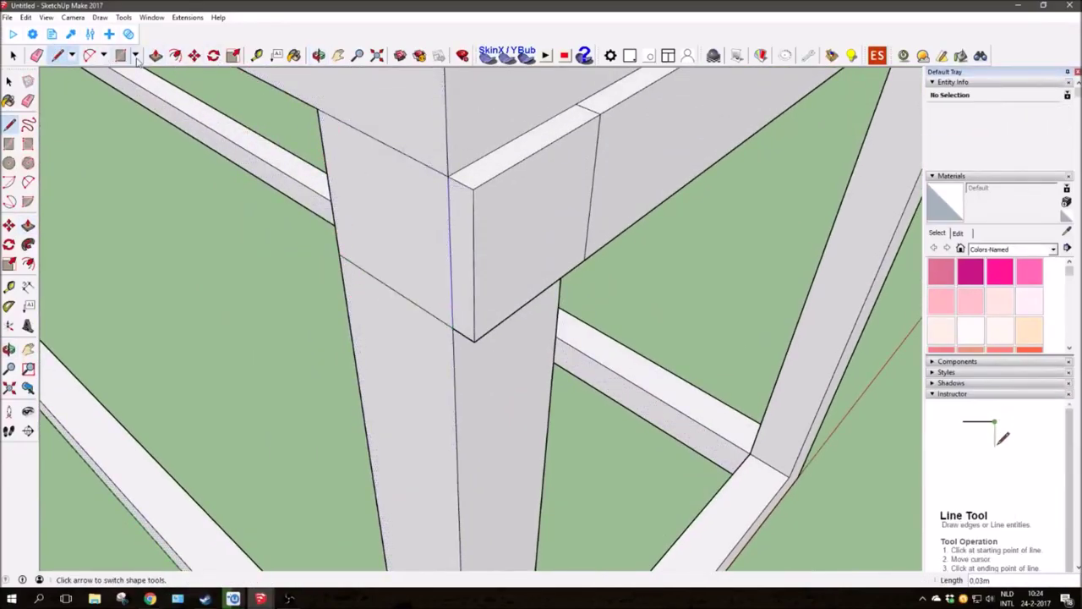
pyautogui.click(156, 55)
pyautogui.moveTo(406, 245); pyautogui.dragTo(386, 254)
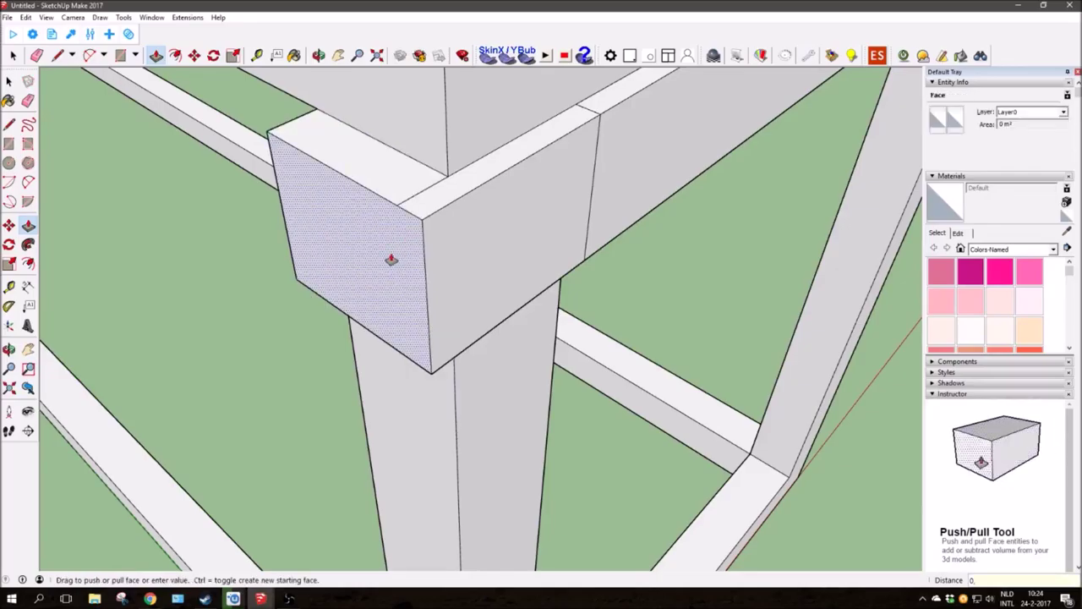
# - Orbit under and above the beam to check the new corner block
pyautogui.press('e')
pyautogui.scroll(1, 453, 180)
pyautogui.moveTo(676, 152)
pyautogui.mouseDown(button='middle')
pyautogui.moveTo(647, 107)
pyautogui.moveTo(657, 403)
pyautogui.moveTo(636, 319)
pyautogui.moveTo(515, 314)
pyautogui.moveTo(540, 302)
pyautogui.mouseUp(button='middle')
pyautogui.moveTo(708, 303)
pyautogui.mouseDown(button='middle')
pyautogui.moveTo(580, 322)
pyautogui.moveTo(594, 237)
pyautogui.mouseUp(button='middle')
pyautogui.scroll(-3, 462, 203)
pyautogui.scroll(-1, 519, 231)
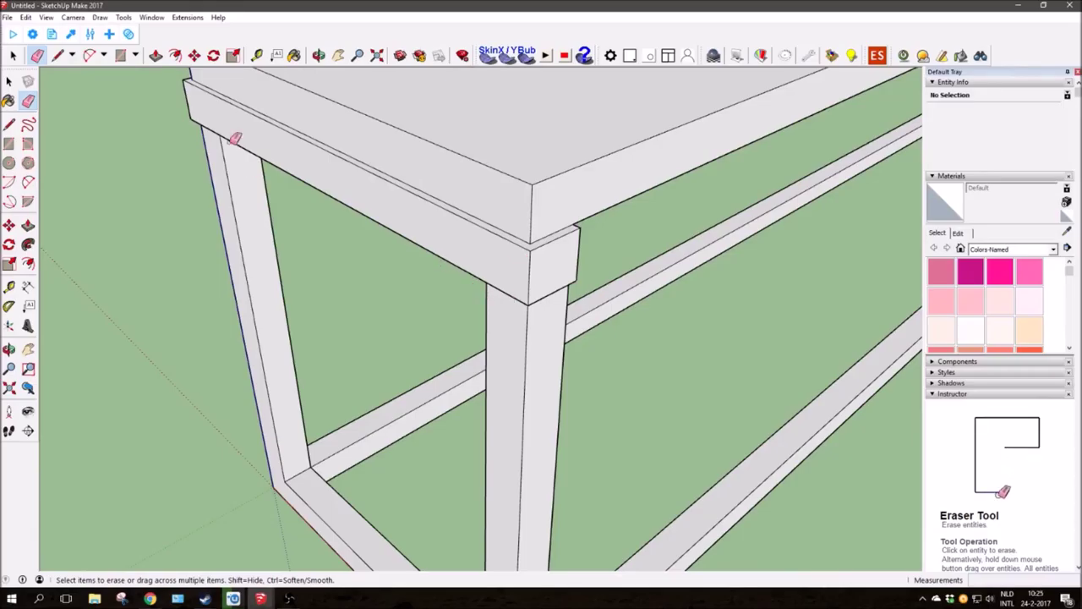
# - Draw lines on the end frame's top rail from the beam-leg corners along its top edge
pyautogui.press('l')
pyautogui.moveTo(235, 138)
pyautogui.mouseDown(button='middle')
pyautogui.moveTo(466, 181)
pyautogui.moveTo(363, 174)
pyautogui.mouseUp(button='middle')
pyautogui.scroll(2, 369, 167)
pyautogui.click(366, 169)
pyautogui.scroll(2, 366, 169)
pyautogui.moveTo(409, 173)
pyautogui.mouseDown(button='middle')
pyautogui.moveTo(423, 206)
pyautogui.moveTo(526, 126)
pyautogui.moveTo(492, 251)
pyautogui.moveTo(550, 198)
pyautogui.mouseUp(button='middle')
pyautogui.click(429, 208)
pyautogui.click(544, 151)
pyautogui.moveTo(544, 150)
pyautogui.mouseDown(button='middle')
pyautogui.moveTo(403, 198)
pyautogui.moveTo(512, 217)
pyautogui.mouseUp(button='middle')
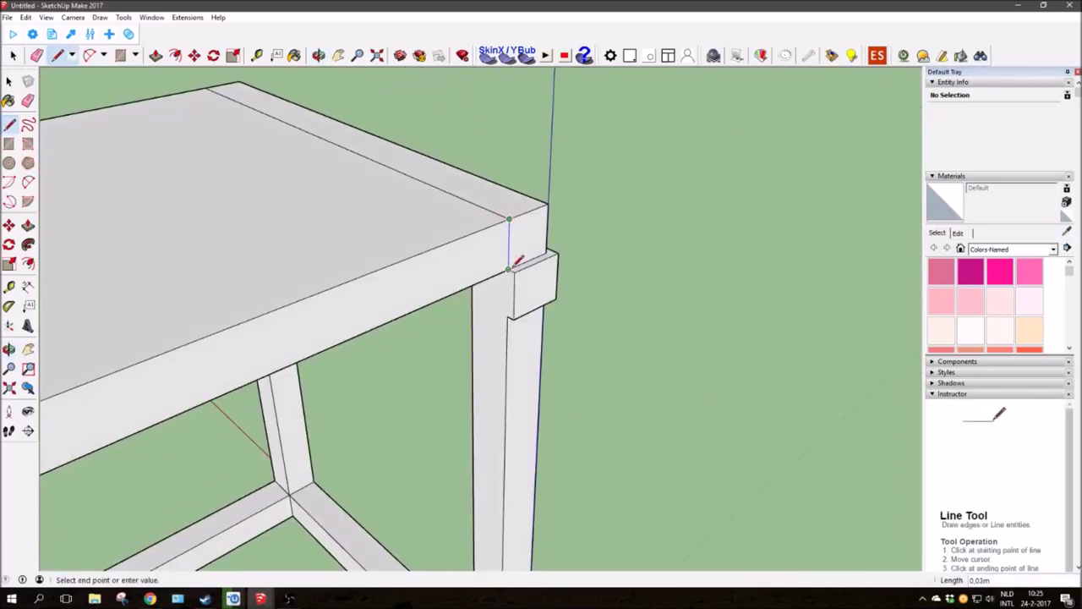
pyautogui.click(508, 269)
pyautogui.scroll(-5, 510, 268)
pyautogui.moveTo(515, 290); pyautogui.dragTo(532, 229, button='middle')
pyautogui.scroll(5, 332, 210)
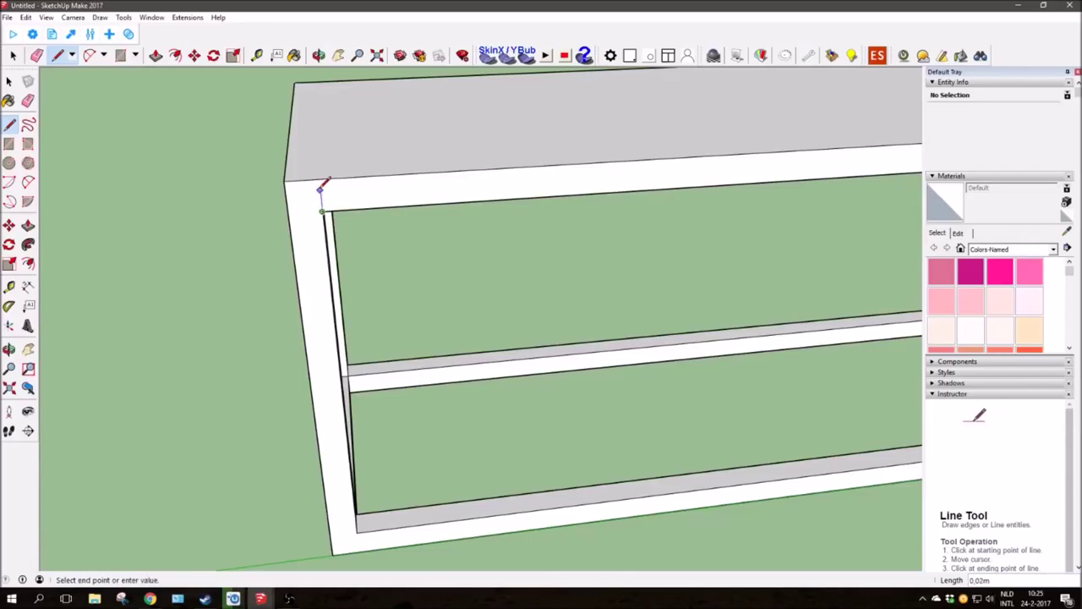
pyautogui.click(320, 178)
pyautogui.scroll(-3, 338, 152)
pyautogui.moveTo(338, 152); pyautogui.dragTo(432, 160, button='middle')
pyautogui.scroll(5, 524, 339)
pyautogui.moveTo(427, 336)
pyautogui.mouseDown(button='middle')
pyautogui.moveTo(641, 138)
pyautogui.moveTo(411, 242)
pyautogui.moveTo(587, 249)
pyautogui.moveTo(403, 384)
pyautogui.moveTo(411, 281)
pyautogui.mouseUp(button='middle')
# - Erase the top rail's long edge, then undo that erasure
pyautogui.press('e')
pyautogui.click(412, 291)
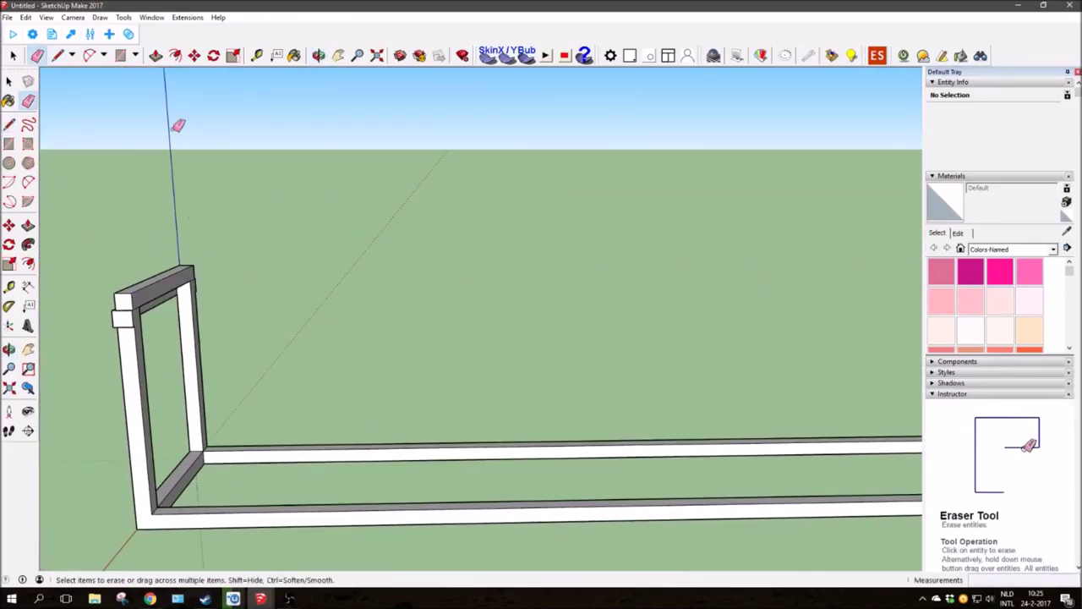
pyautogui.scroll(5, 193, 288)
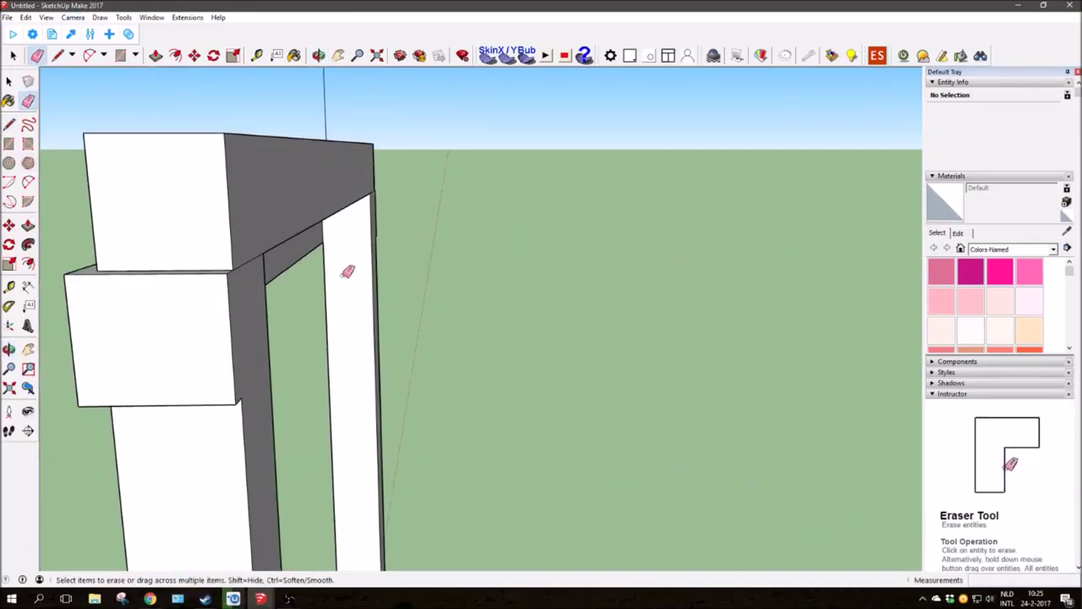
pyautogui.scroll(2, 338, 270)
pyautogui.hotkey('ctrl', 'z')
# - Push/Pull the small block's side face outward at the post corner
pyautogui.press('l')
pyautogui.moveTo(466, 229)
pyautogui.mouseDown(button='middle')
pyautogui.moveTo(222, 198)
pyautogui.moveTo(428, 158)
pyautogui.mouseUp(button='middle')
pyautogui.moveTo(463, 275); pyautogui.dragTo(644, 153, button='middle')
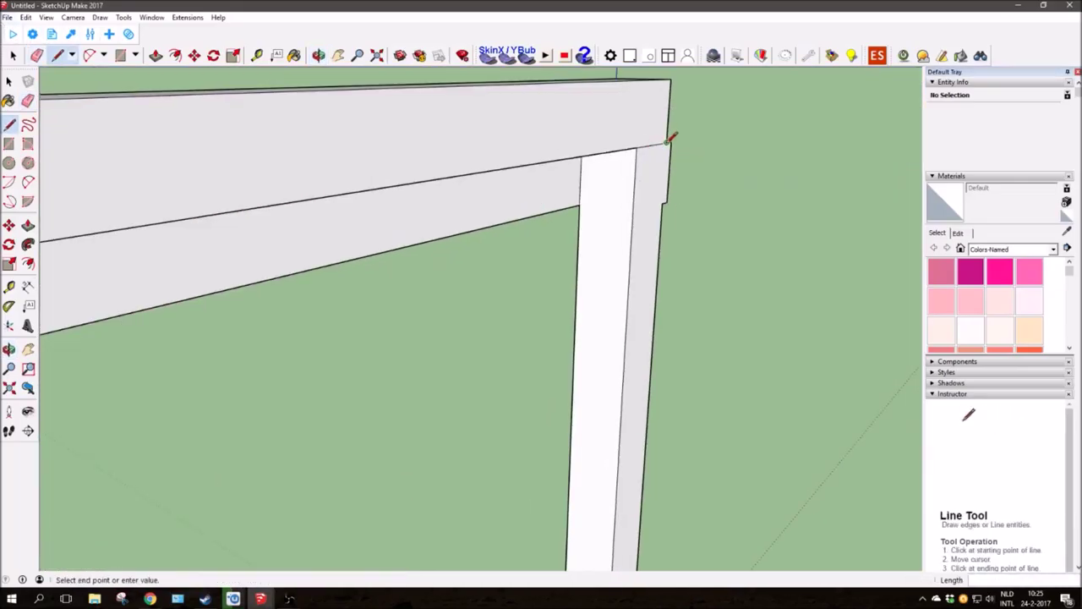
pyautogui.moveTo(664, 196)
pyautogui.mouseDown(button='middle')
pyautogui.moveTo(629, 194)
pyautogui.moveTo(708, 271)
pyautogui.mouseUp(button='middle')
pyautogui.scroll(-5, 628, 194)
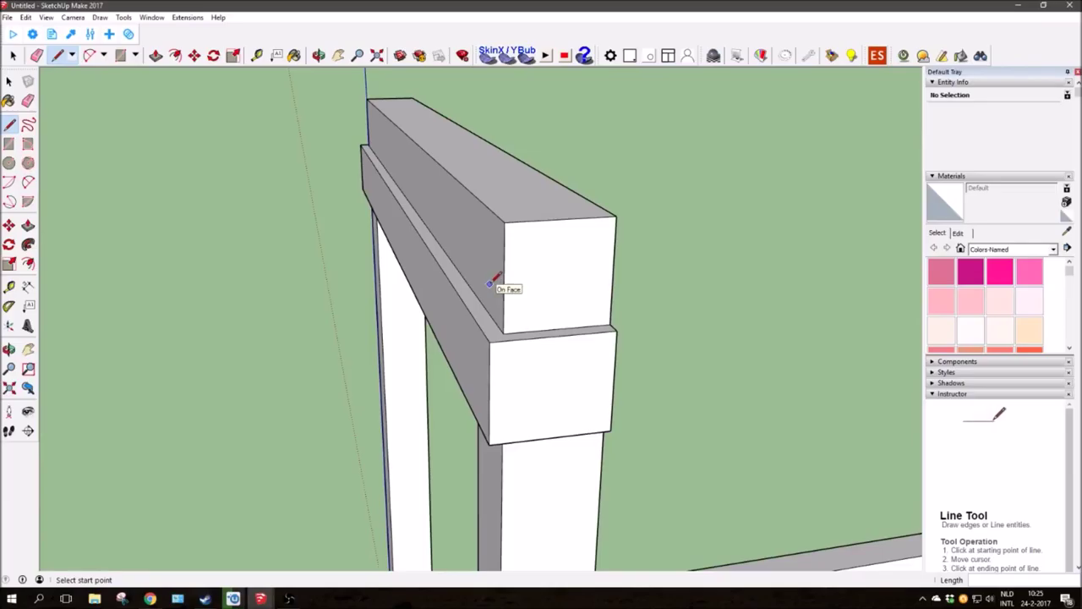
pyautogui.moveTo(674, 343); pyautogui.dragTo(218, 129, button='middle')
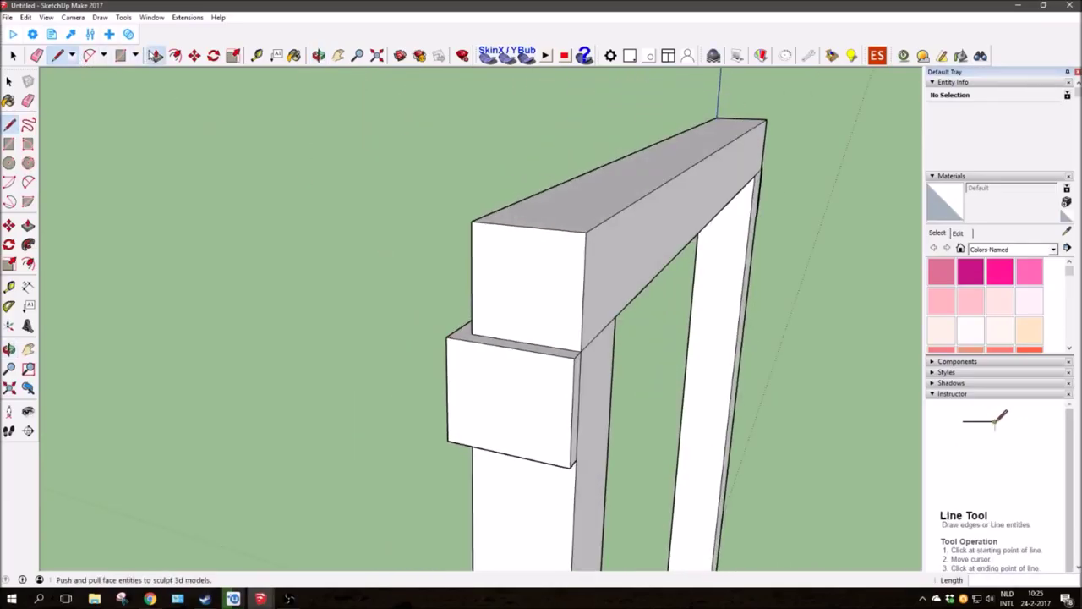
pyautogui.click(155, 55)
pyautogui.moveTo(525, 355); pyautogui.dragTo(586, 387, button='middle')
pyautogui.click(589, 387)
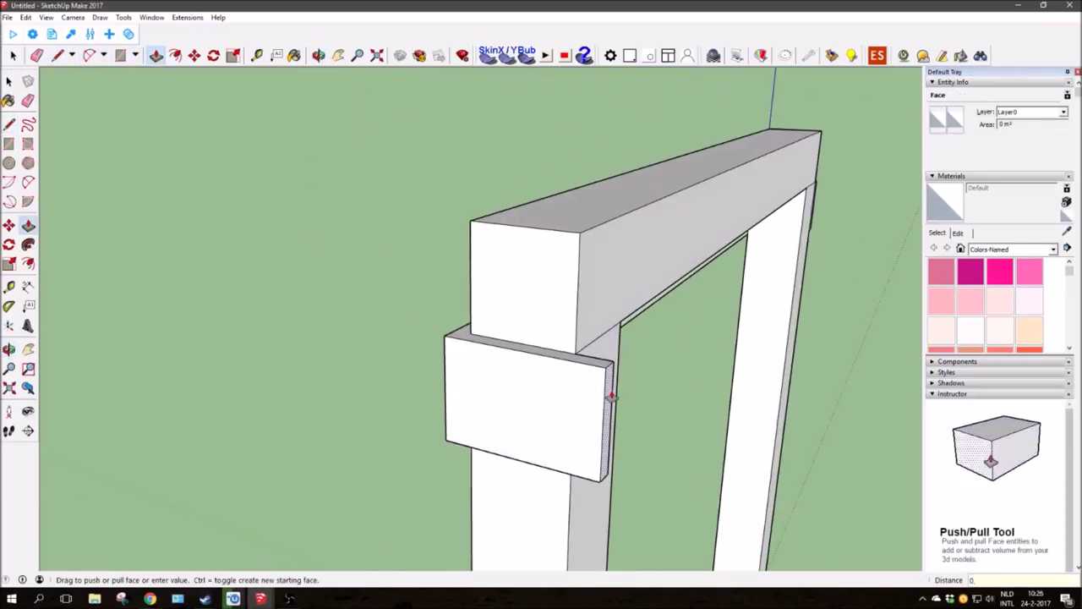
pyautogui.click(610, 394)
# - Draw a line along the block's top edge, erase the thin strip face, and close the rail front face
pyautogui.moveTo(688, 307)
pyautogui.mouseDown(button='middle')
pyautogui.moveTo(776, 235)
pyautogui.moveTo(850, 203)
pyautogui.mouseUp(button='middle')
pyautogui.scroll(5, 848, 210)
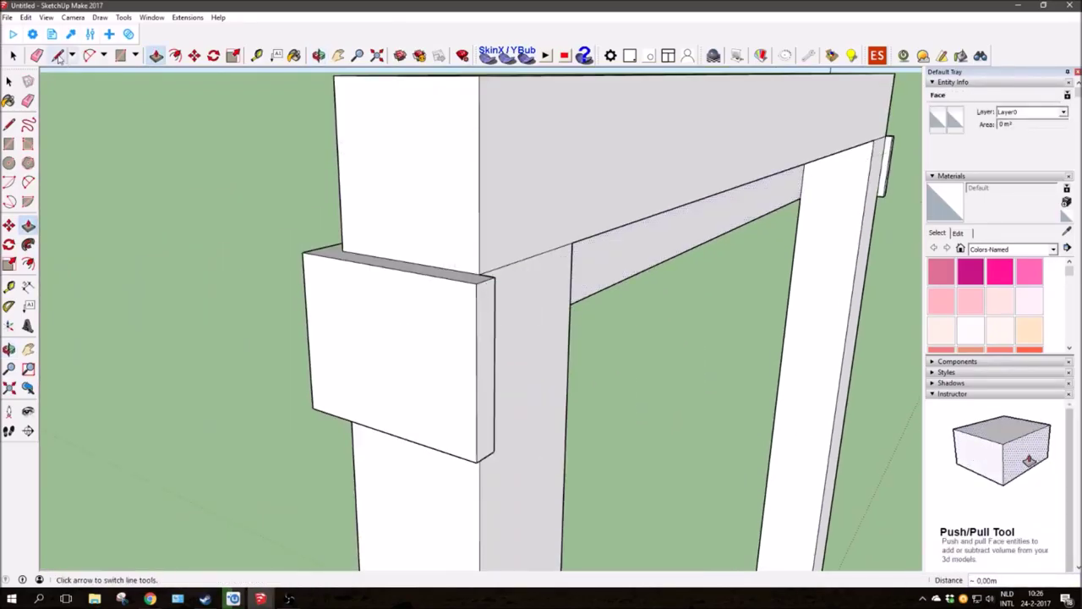
pyautogui.moveTo(493, 283)
pyautogui.mouseDown(button='middle')
pyautogui.moveTo(612, 261)
pyautogui.moveTo(540, 292)
pyautogui.mouseUp(button='middle')
pyautogui.press('e')
pyautogui.press('l')
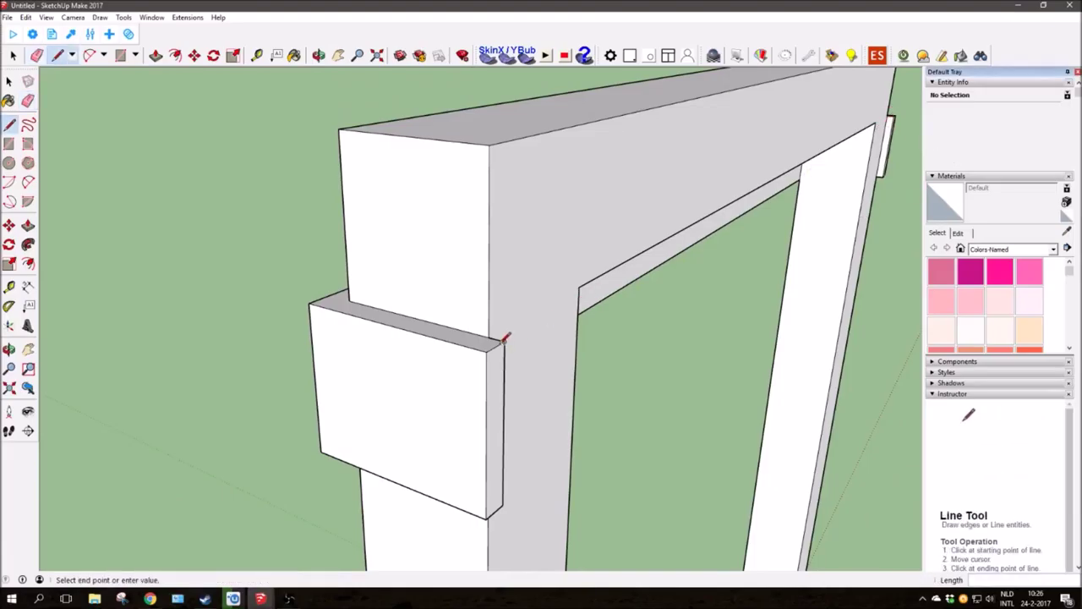
pyautogui.click(909, 107)
pyautogui.scroll(-3, 541, 322)
pyautogui.scroll(5, 519, 307)
pyautogui.rightClick(520, 322)
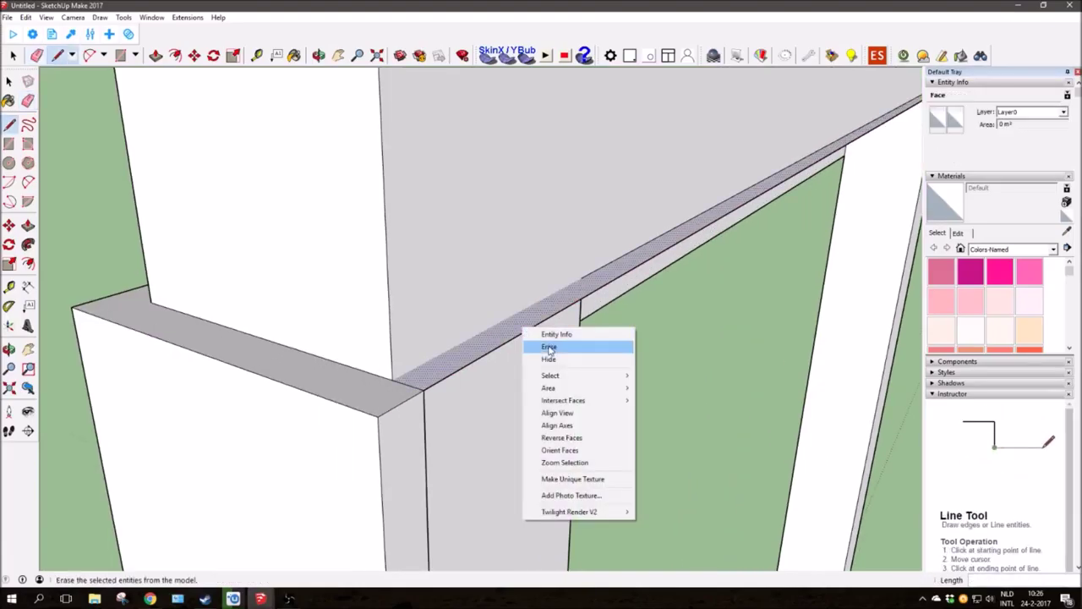
pyautogui.click(568, 346)
pyautogui.scroll(-5, 575, 322)
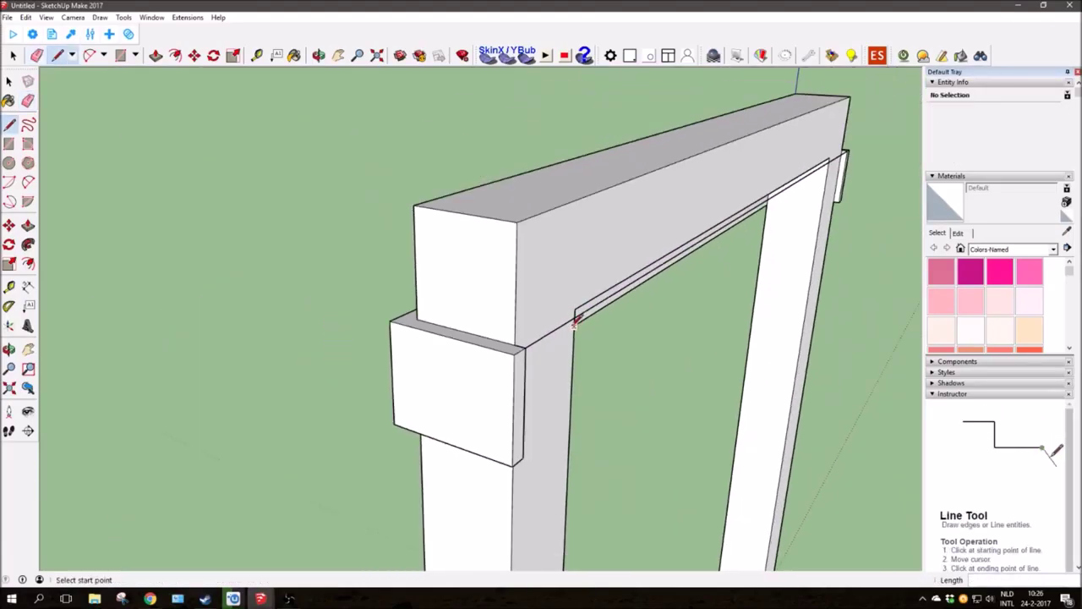
pyautogui.click(839, 201)
# - Pull the rail's front strip face 2.34 m along the bench
pyautogui.press('p')
pyautogui.scroll(-3, 515, 278)
pyautogui.click(515, 278)
pyautogui.moveTo(515, 278)
pyautogui.mouseDown(button='middle')
pyautogui.moveTo(507, 282)
pyautogui.moveTo(563, 353)
pyautogui.moveTo(679, 350)
pyautogui.mouseUp(button='middle')
pyautogui.scroll(3, 850, 280)
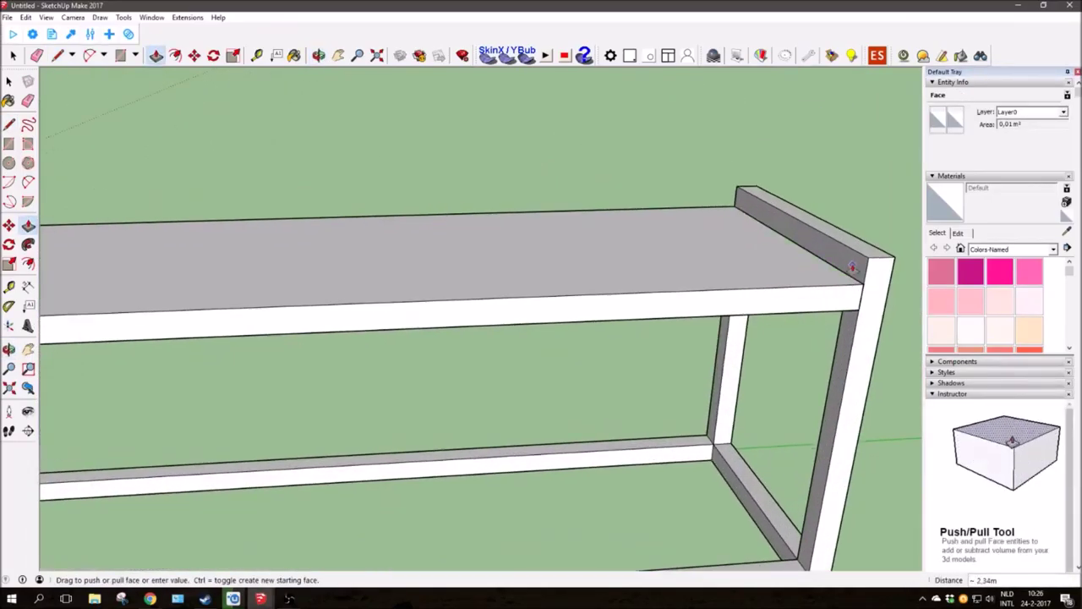
# - Cancel the long slab extrusion and turn to the other end frame
pyautogui.press('Escape')
pyautogui.scroll(-3, 802, 290)
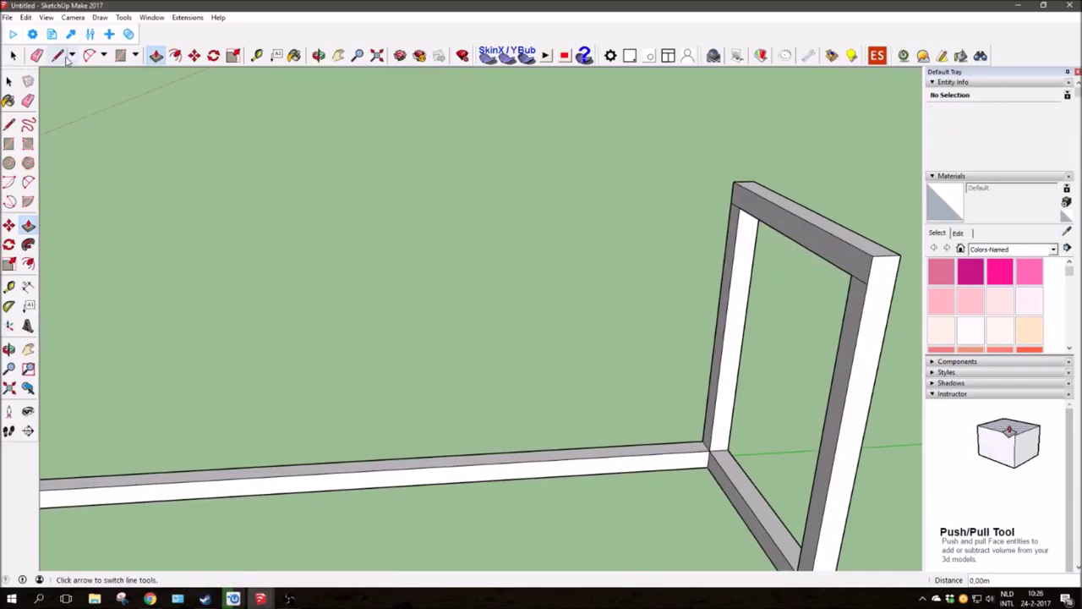
pyautogui.moveTo(803, 291); pyautogui.dragTo(496, 222, button='middle')
# - Draw a line from the far frame's top rail corner toward its inner corner
pyautogui.press('l')
pyautogui.scroll(5, 695, 235)
pyautogui.click(695, 235)
pyautogui.moveTo(695, 235); pyautogui.dragTo(829, 306, button='middle')
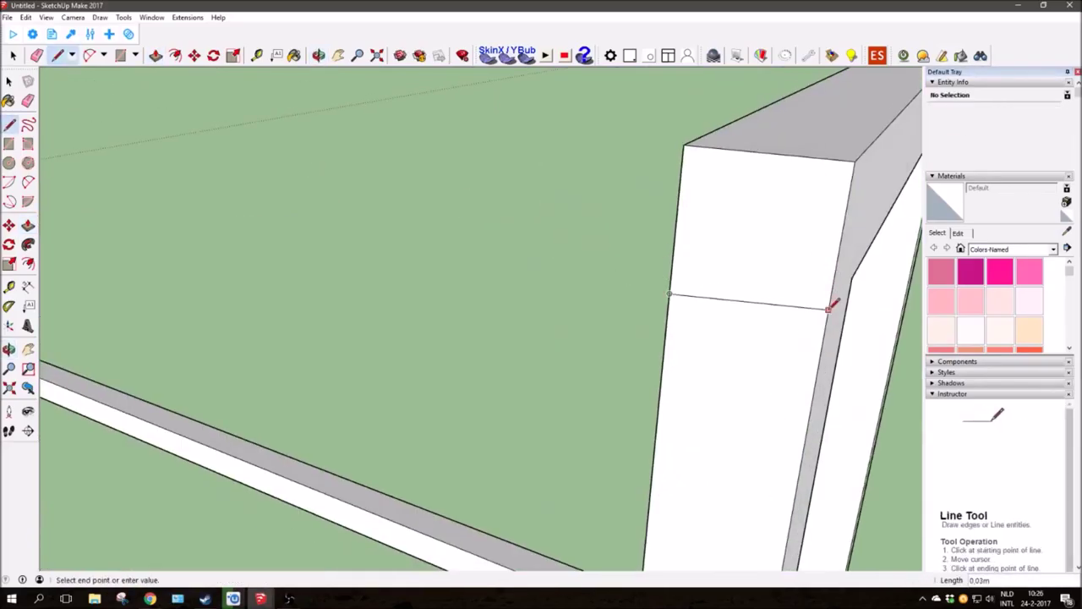
pyautogui.scroll(-3, 852, 272)
pyautogui.moveTo(669, 271); pyautogui.dragTo(809, 307, button='middle')
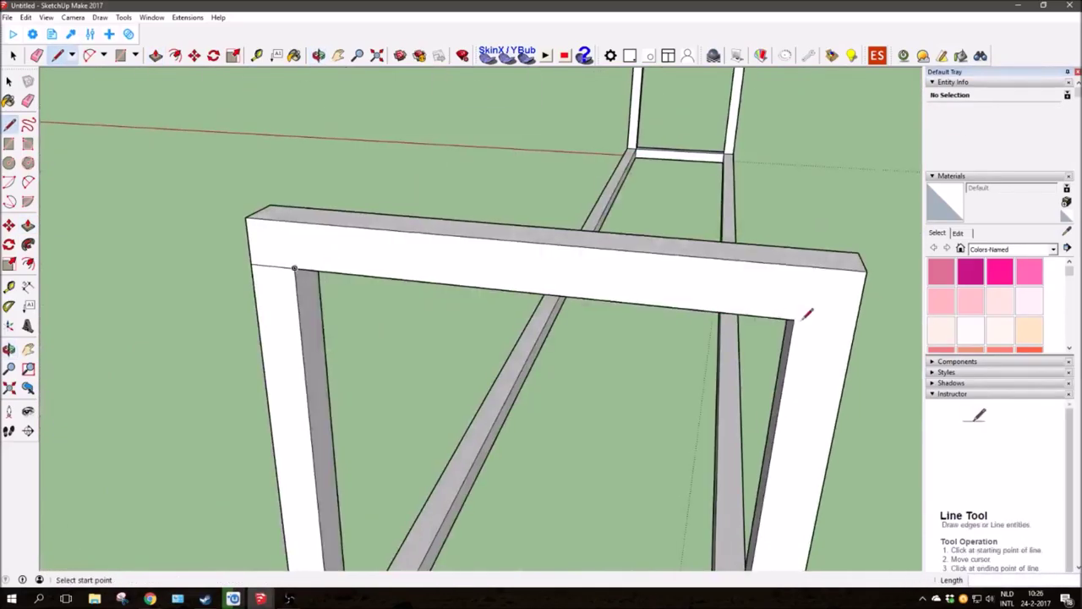
pyautogui.scroll(3, 829, 316)
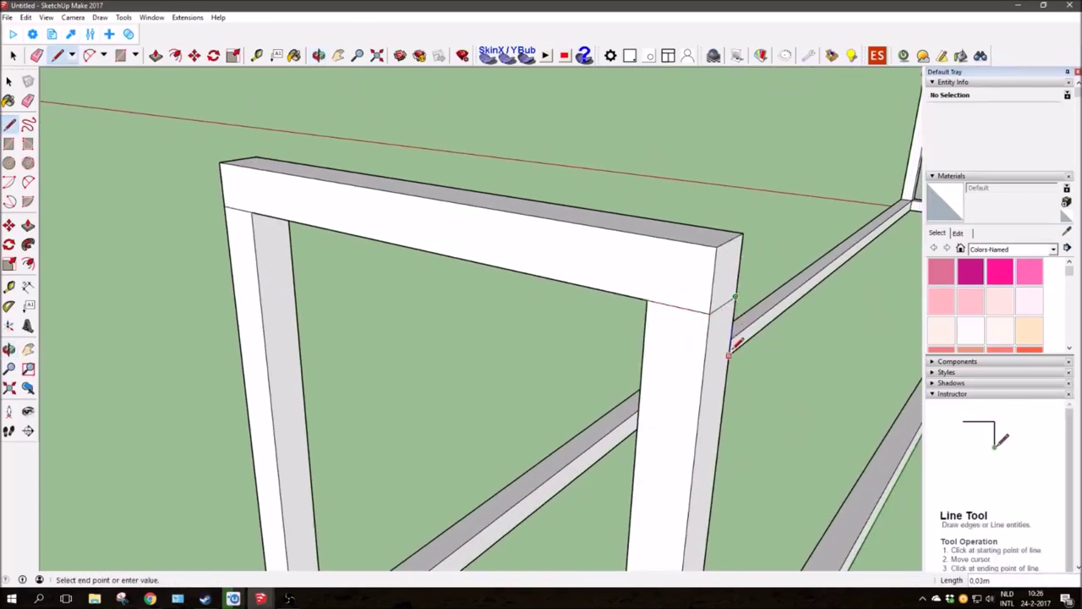
pyautogui.moveTo(646, 357)
pyautogui.mouseDown(button='middle')
pyautogui.moveTo(515, 313)
pyautogui.moveTo(495, 242)
pyautogui.mouseUp(button='middle')
pyautogui.scroll(3, 495, 242)
# - Erase the selected face on the far frame and draw a line at its corner
pyautogui.rightClick(606, 301)
pyautogui.click(657, 311)
pyautogui.moveTo(657, 311); pyautogui.dragTo(561, 283, button='middle')
pyautogui.scroll(3, 507, 254)
pyautogui.click(491, 241)
pyautogui.scroll(-3, 489, 192)
pyautogui.press('p')
pyautogui.scroll(-3, 335, 143)
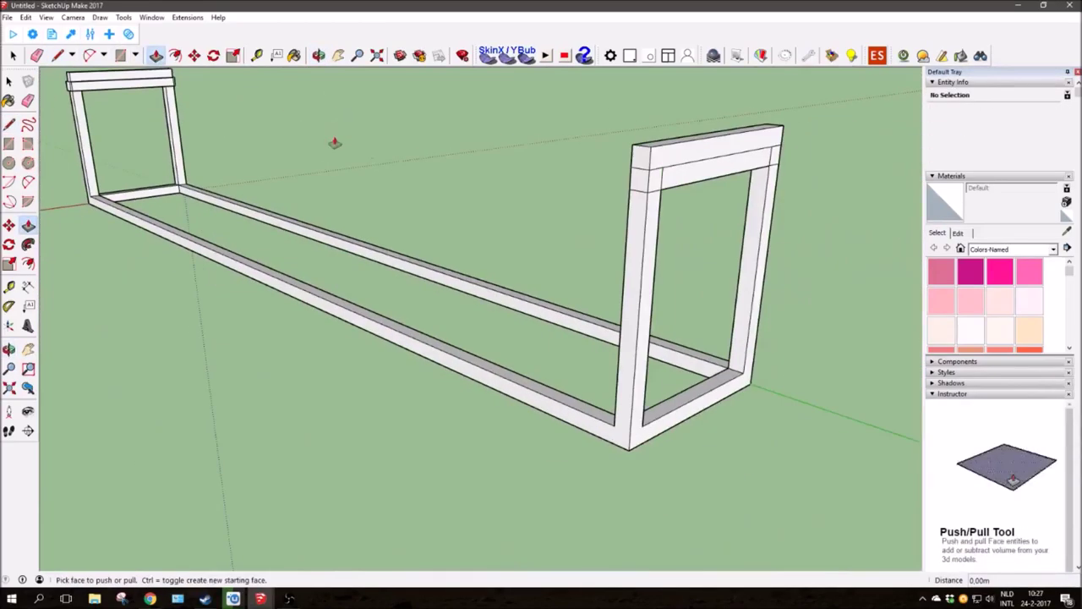
# - Push/Pull the small end face at the right frame's beam-post joint
pyautogui.click(638, 184)
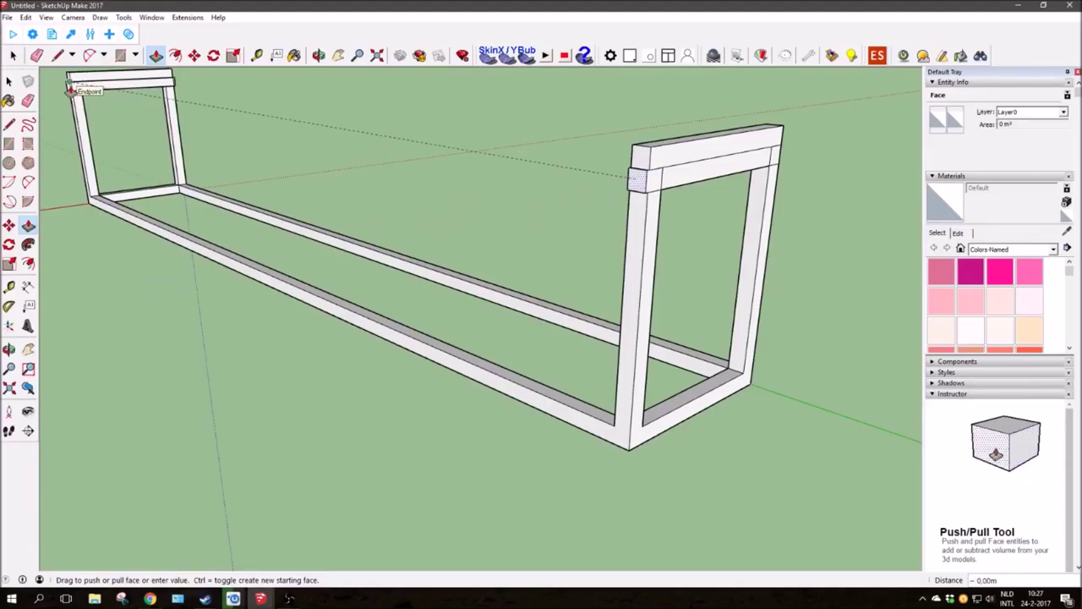
pyautogui.scroll(5, 610, 230)
pyautogui.moveTo(609, 308)
pyautogui.mouseDown(button='middle')
pyautogui.moveTo(496, 290)
pyautogui.moveTo(507, 270)
pyautogui.mouseUp(button='middle')
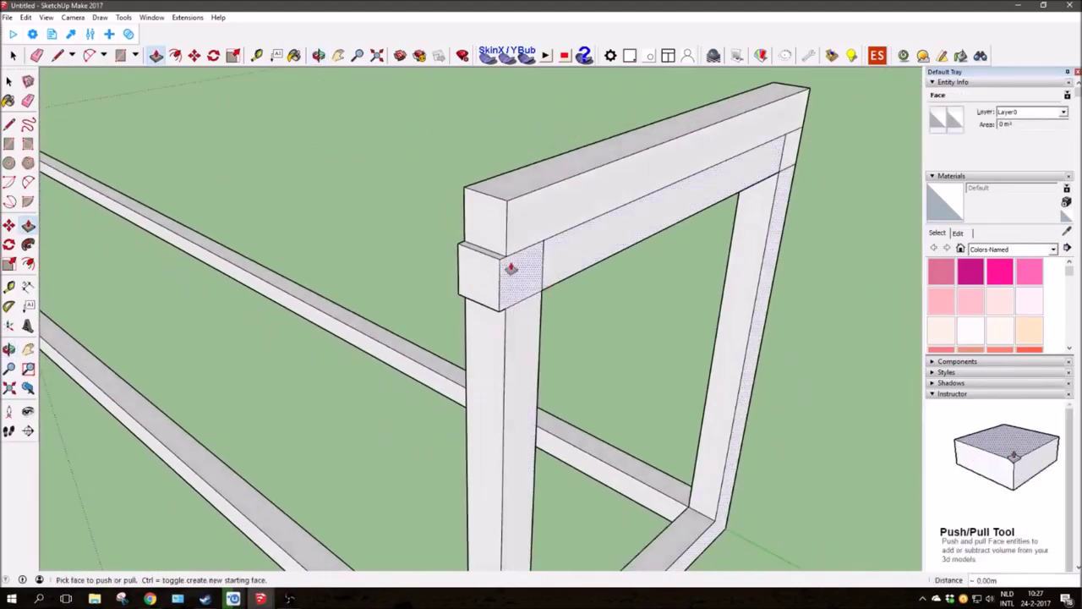
pyautogui.scroll(2, 507, 271)
pyautogui.click(527, 274)
pyautogui.click(544, 284)
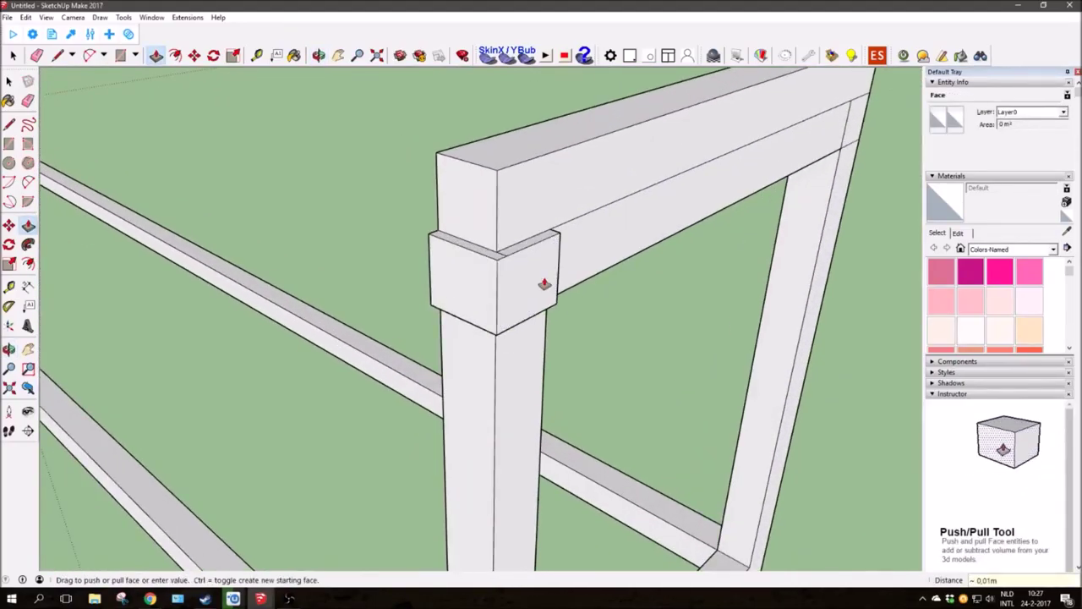
pyautogui.moveTo(561, 273)
pyautogui.mouseDown(button='middle')
pyautogui.moveTo(551, 229)
pyautogui.moveTo(818, 214)
pyautogui.moveTo(773, 222)
pyautogui.moveTo(679, 283)
pyautogui.mouseUp(button='middle')
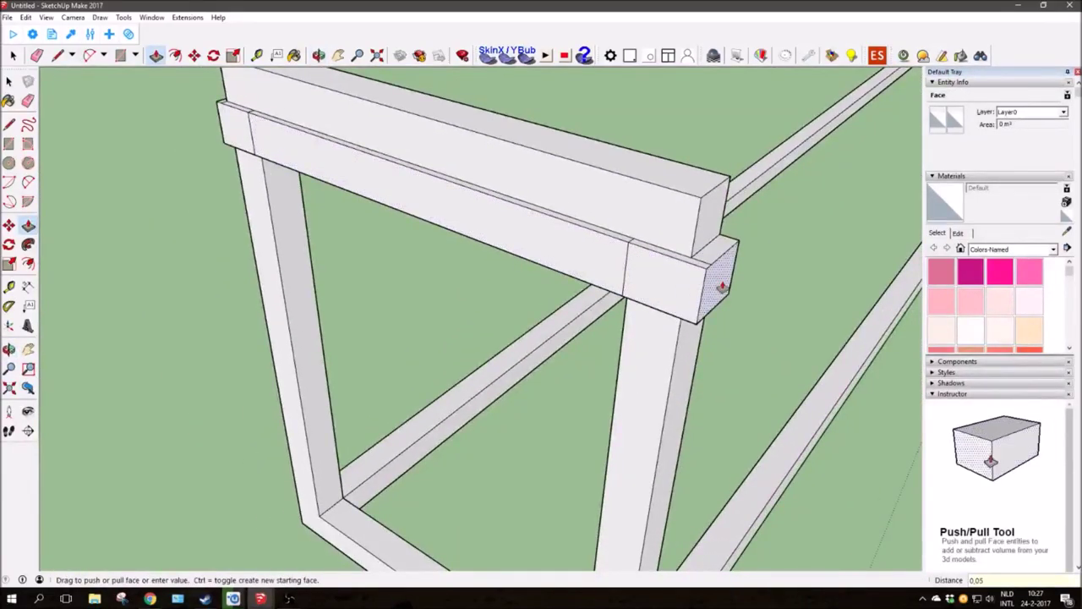
# - Erase the stray edge at the beam joint and inspect the joint from several angles
pyautogui.scroll(3, 721, 287)
pyautogui.scroll(2, 723, 271)
pyautogui.press('e')
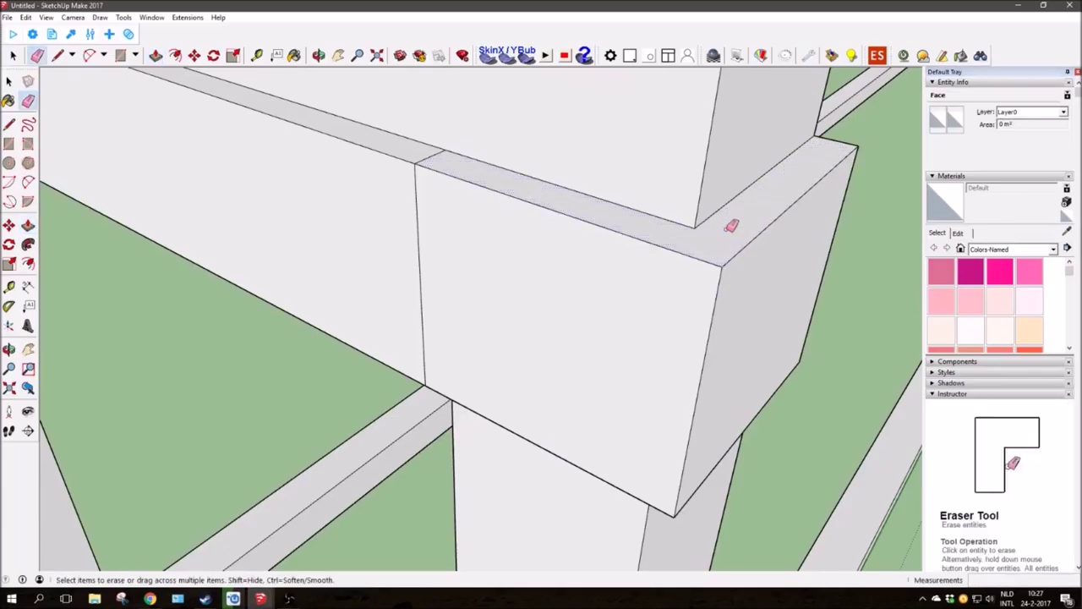
pyautogui.click(437, 157)
pyautogui.moveTo(437, 157)
pyautogui.mouseDown(button='middle')
pyautogui.moveTo(379, 225)
pyautogui.moveTo(384, 259)
pyautogui.moveTo(522, 230)
pyautogui.mouseUp(button='middle')
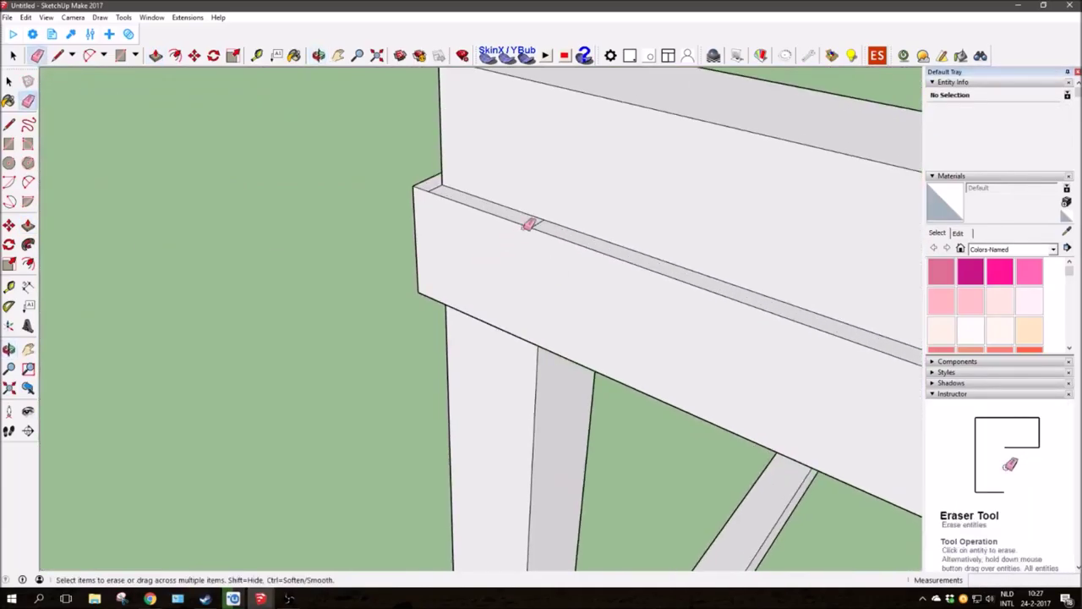
pyautogui.moveTo(438, 186)
pyautogui.mouseDown(button='middle')
pyautogui.moveTo(442, 234)
pyautogui.moveTo(505, 153)
pyautogui.moveTo(461, 269)
pyautogui.mouseUp(button='middle')
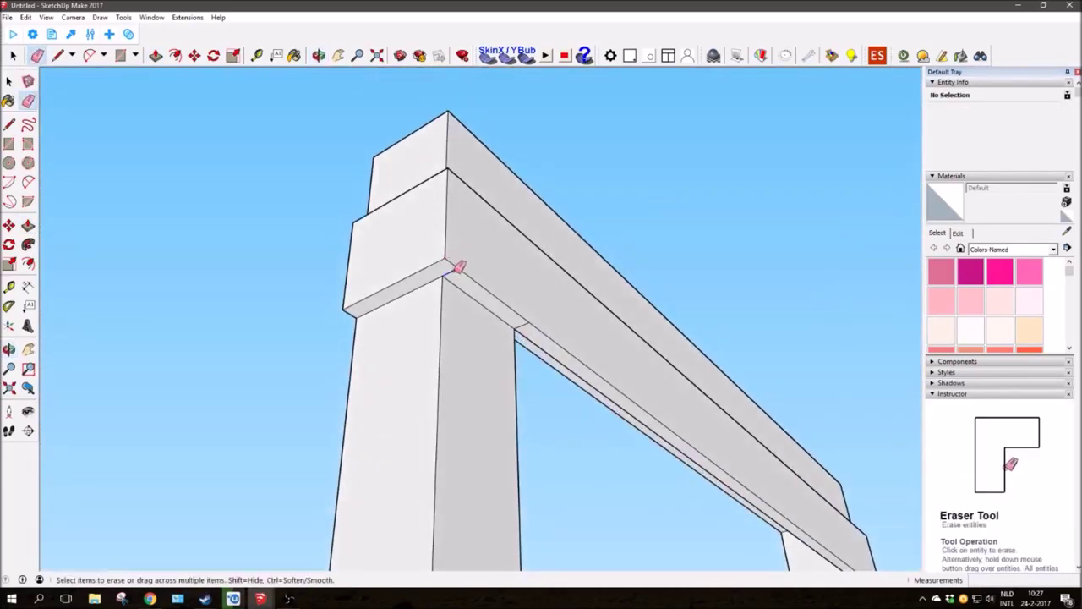
pyautogui.moveTo(525, 322)
pyautogui.mouseDown(button='middle')
pyautogui.moveTo(679, 380)
pyautogui.moveTo(625, 415)
pyautogui.moveTo(610, 409)
pyautogui.mouseUp(button='middle')
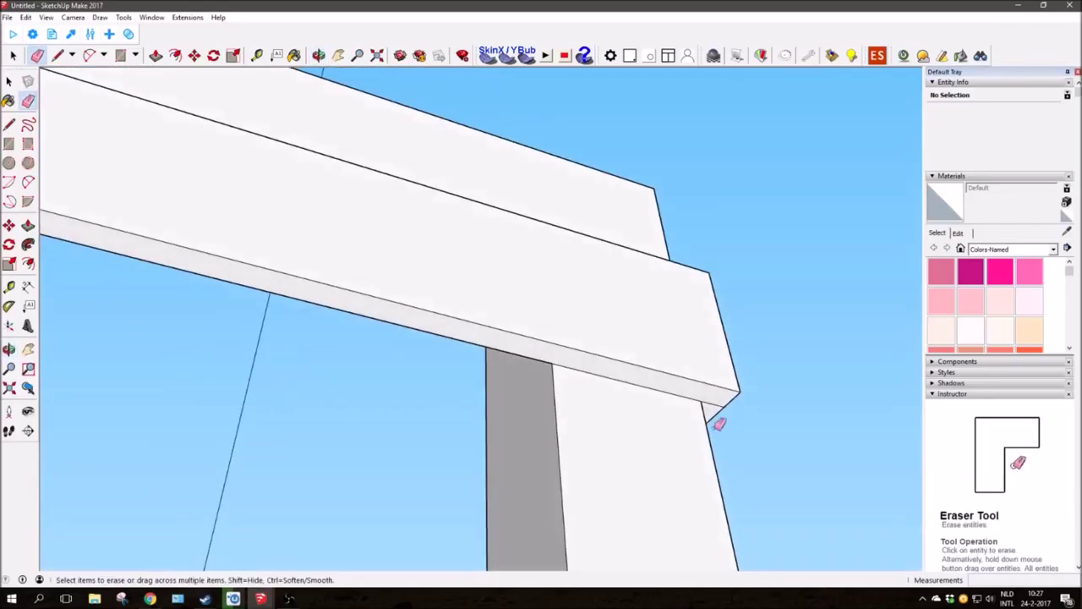
pyautogui.moveTo(773, 372)
pyautogui.mouseDown(button='middle')
pyautogui.moveTo(556, 434)
pyautogui.moveTo(512, 332)
pyautogui.mouseUp(button='middle')
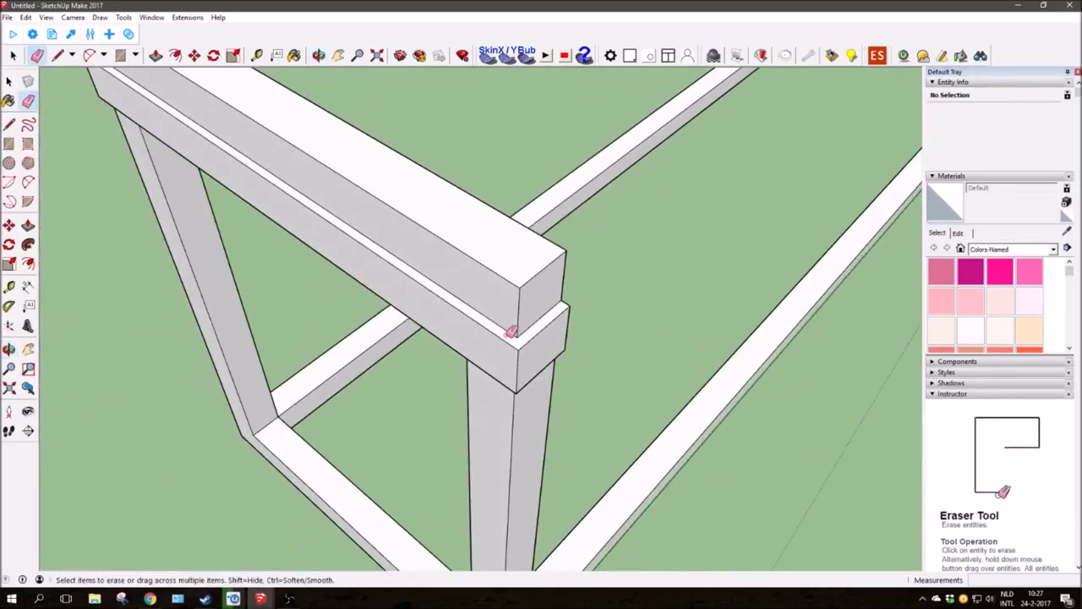
pyautogui.scroll(-3, 512, 332)
pyautogui.moveTo(451, 235)
pyautogui.mouseDown(button='middle')
pyautogui.moveTo(452, 313)
pyautogui.moveTo(271, 130)
pyautogui.mouseUp(button='middle')
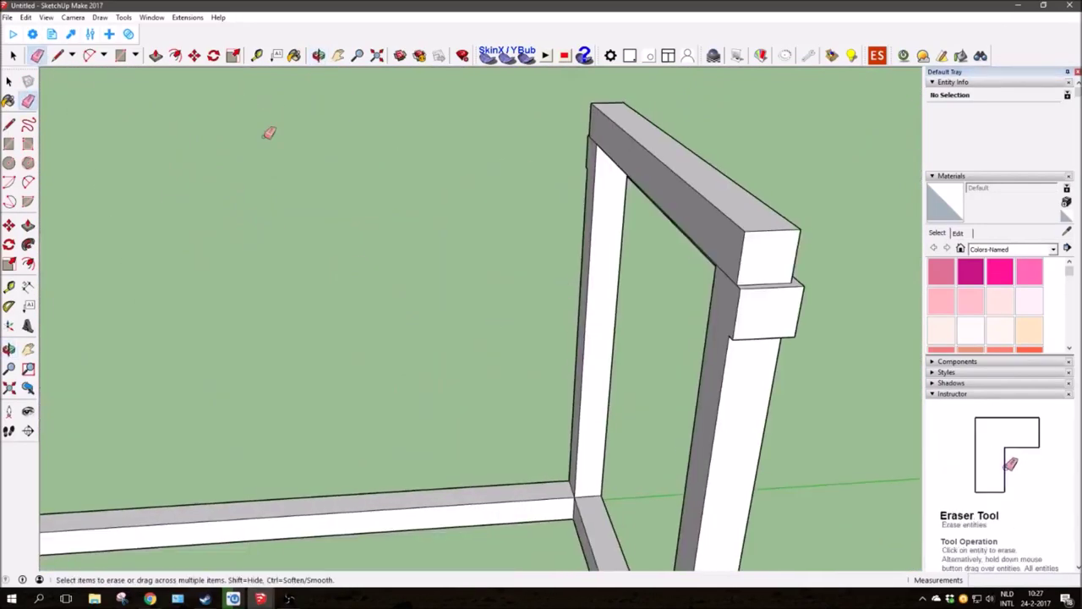
# - Draw a line at the post corner beneath the beam
pyautogui.press('l')
pyautogui.scroll(3, 795, 248)
pyautogui.click(783, 322)
pyautogui.moveTo(786, 328)
pyautogui.mouseDown(button='middle')
pyautogui.moveTo(706, 305)
pyautogui.moveTo(496, 102)
pyautogui.mouseUp(button='middle')
# - Close a new face near the top of the post and pull it outward about 0,29 m
pyautogui.scroll(3, 497, 127)
pyautogui.click(491, 275)
pyautogui.scroll(-3, 494, 269)
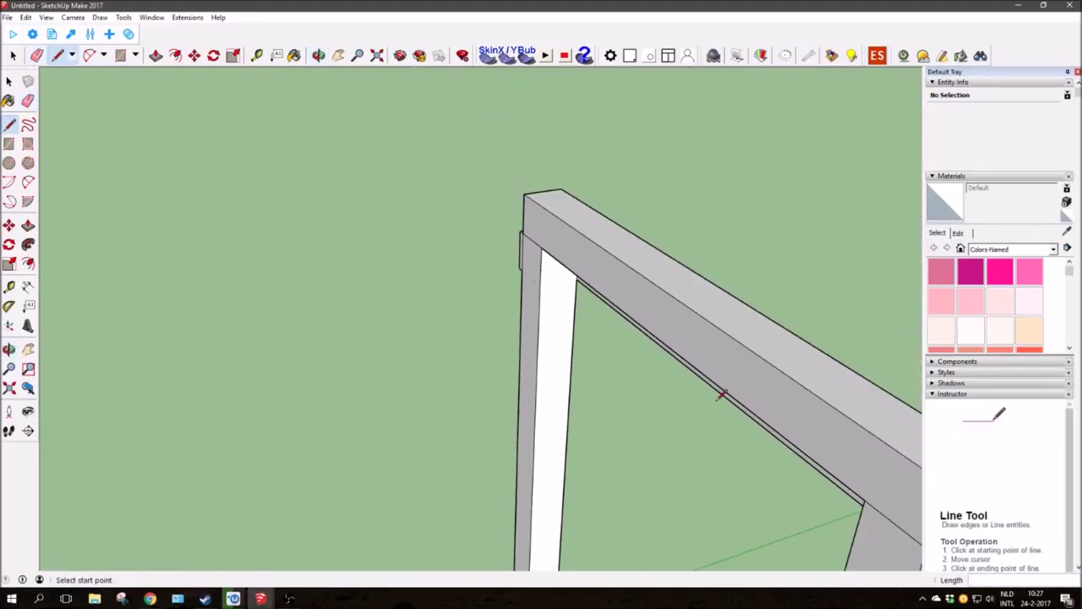
pyautogui.scroll(-2, 592, 254)
pyautogui.press('p')
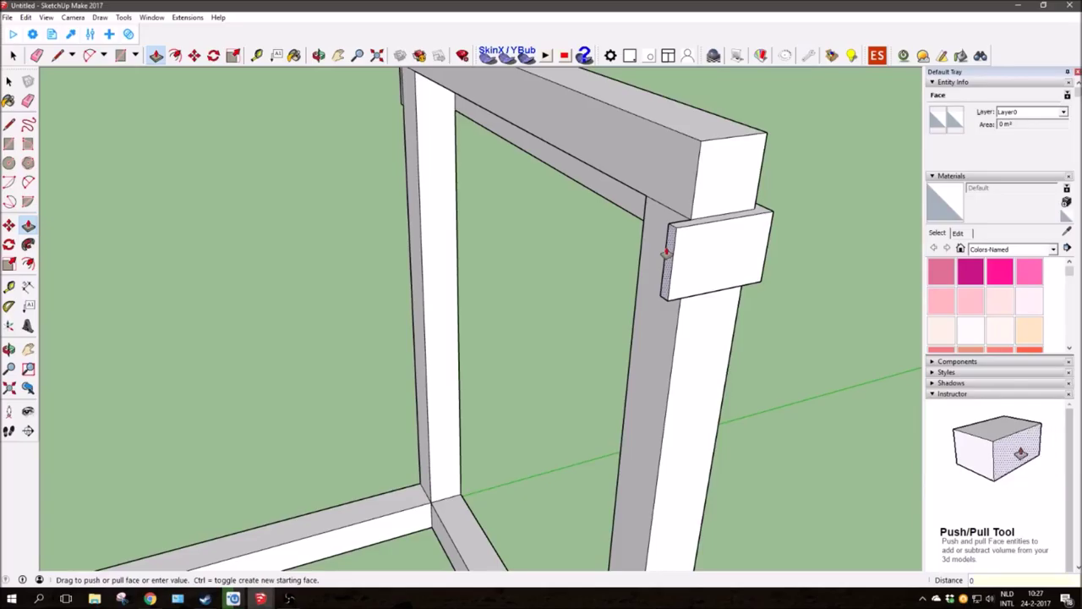
pyautogui.scroll(3, 554, 172)
pyautogui.scroll(2, 525, 171)
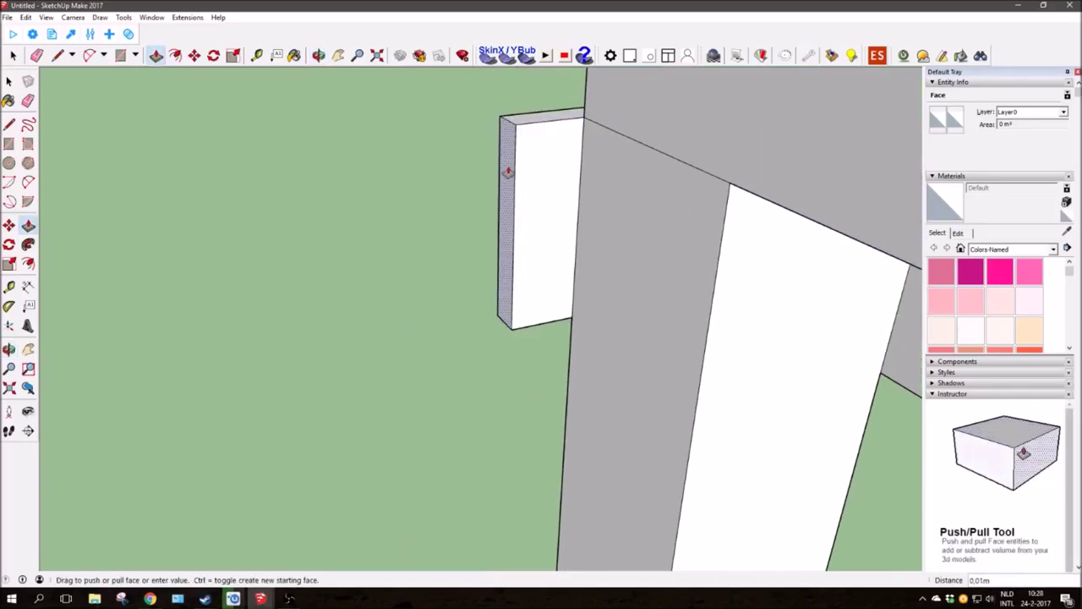
# - Start a rectangle on the slab, then select the beam face from its context menu
pyautogui.click(120, 55)
pyautogui.click(572, 112)
pyautogui.scroll(-3, 592, 253)
pyautogui.moveTo(681, 386); pyautogui.dragTo(483, 229, button='middle')
pyautogui.moveTo(742, 223)
pyautogui.mouseDown(button='middle')
pyautogui.moveTo(701, 212)
pyautogui.moveTo(661, 263)
pyautogui.moveTo(442, 274)
pyautogui.moveTo(662, 449)
pyautogui.moveTo(503, 169)
pyautogui.mouseUp(button='middle')
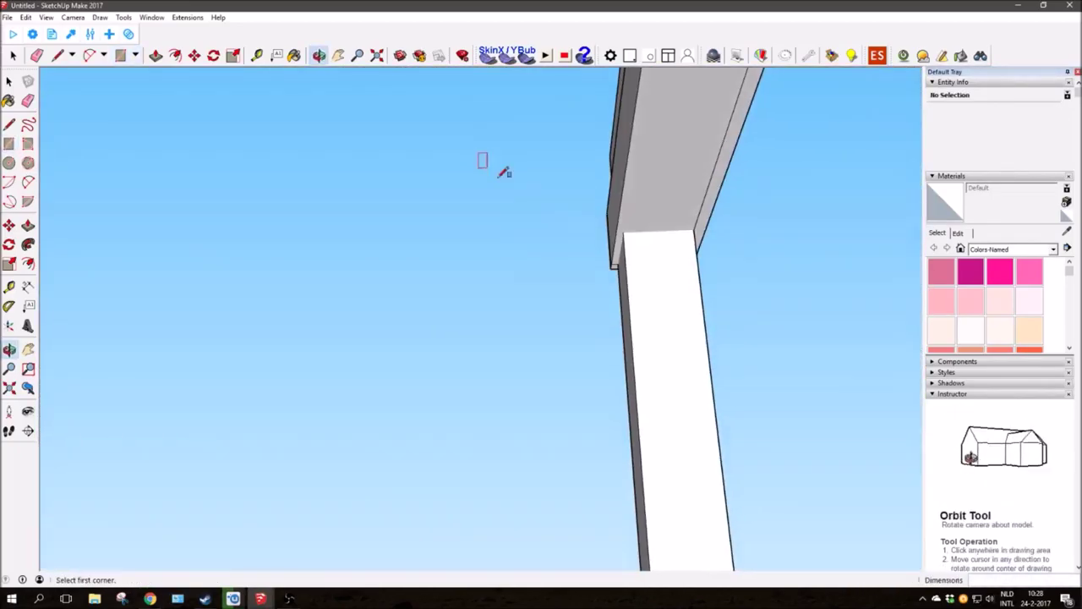
pyautogui.rightClick(630, 219)
pyautogui.click(656, 227)
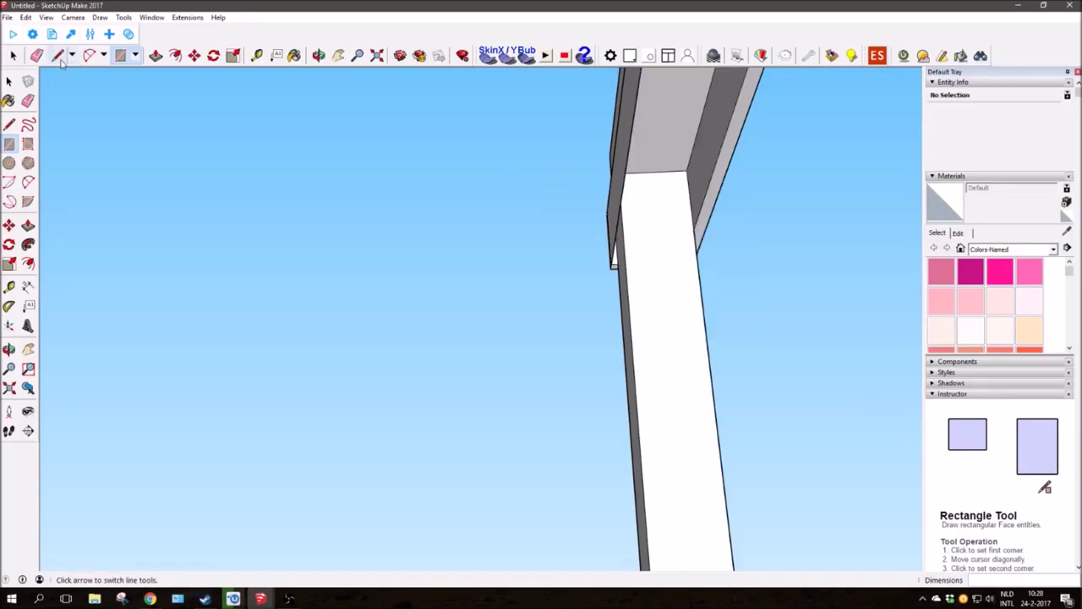
pyautogui.moveTo(613, 181)
pyautogui.mouseDown(button='middle')
pyautogui.moveTo(608, 324)
pyautogui.moveTo(619, 295)
pyautogui.moveTo(657, 379)
pyautogui.moveTo(421, 260)
pyautogui.mouseUp(button='middle')
pyautogui.scroll(-5, 647, 375)
# - Push/pull the beam's end face out to the far post
pyautogui.press('p')
pyautogui.scroll(5, 331, 287)
pyautogui.click(333, 249)
pyautogui.scroll(3, 179, 291)
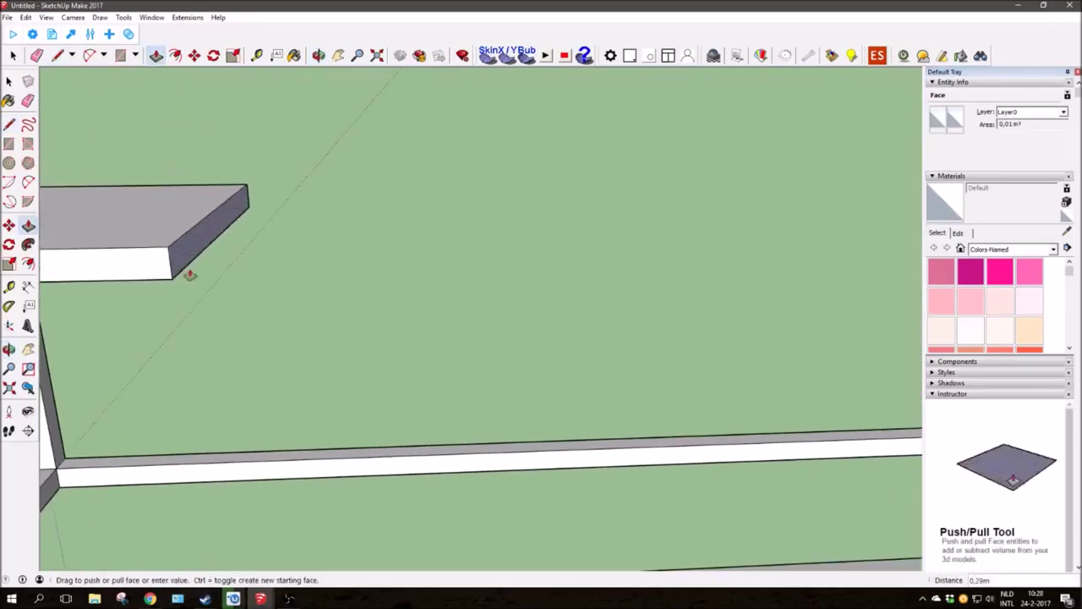
pyautogui.scroll(-5, 179, 290)
pyautogui.scroll(5, 840, 220)
pyautogui.click(840, 211)
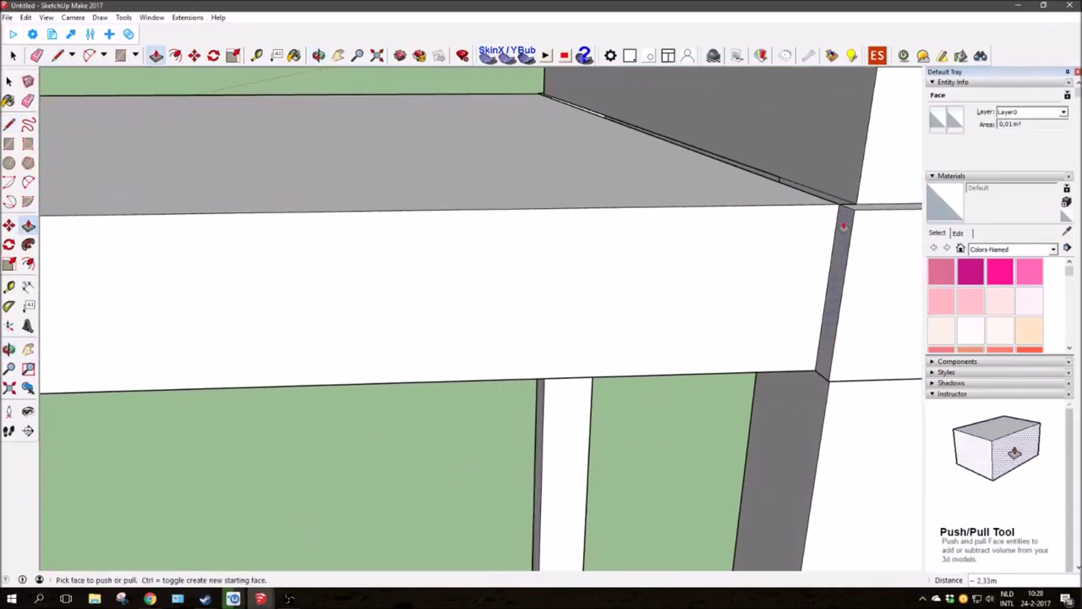
# - Extend the beam's other end across to the left post
pyautogui.click(840, 211)
pyautogui.scroll(-5, 713, 275)
pyautogui.scroll(-2, 440, 319)
pyautogui.scroll(5, 305, 297)
pyautogui.scroll(3, 153, 265)
pyautogui.click(152, 265)
pyautogui.scroll(-3, 191, 290)
# - Check the extended beam from below and dismiss its context menu
pyautogui.press('e')
pyautogui.scroll(5, 207, 263)
pyautogui.moveTo(207, 263)
pyautogui.mouseDown(button='middle')
pyautogui.moveTo(268, 338)
pyautogui.moveTo(212, 379)
pyautogui.mouseUp(button='middle')
pyautogui.scroll(-3, 290, 449)
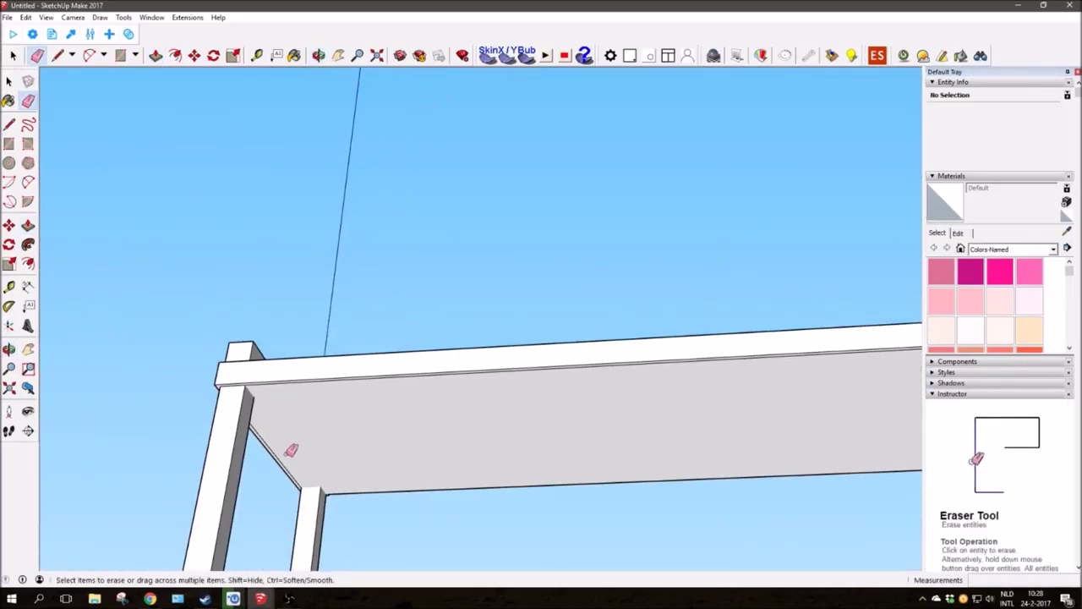
pyautogui.moveTo(277, 385)
pyautogui.mouseDown(button='middle')
pyautogui.moveTo(280, 408)
pyautogui.moveTo(282, 392)
pyautogui.mouseUp(button='middle')
pyautogui.rightClick(261, 246)
pyautogui.press('Escape')
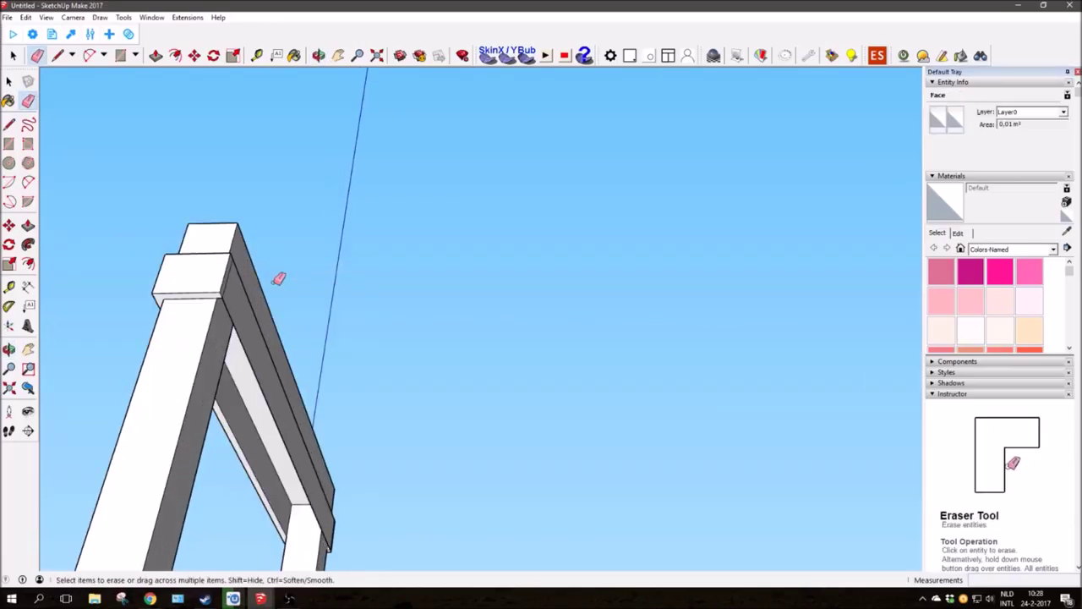
pyautogui.click(155, 55)
# - Orbit around the 2,33 m frame to inspect the beam ends and top
pyautogui.moveTo(314, 369)
pyautogui.mouseDown(button='middle')
pyautogui.moveTo(417, 363)
pyautogui.moveTo(546, 541)
pyautogui.moveTo(668, 387)
pyautogui.moveTo(812, 434)
pyautogui.mouseUp(button='middle')
pyautogui.scroll(3, 668, 387)
pyautogui.scroll(3, 787, 406)
pyautogui.scroll(2, 744, 374)
pyautogui.moveTo(744, 374)
pyautogui.mouseDown(button='middle')
pyautogui.moveTo(767, 351)
pyautogui.moveTo(720, 370)
pyautogui.mouseUp(button='middle')
pyautogui.scroll(-3, 495, 358)
pyautogui.scroll(-3, 457, 341)
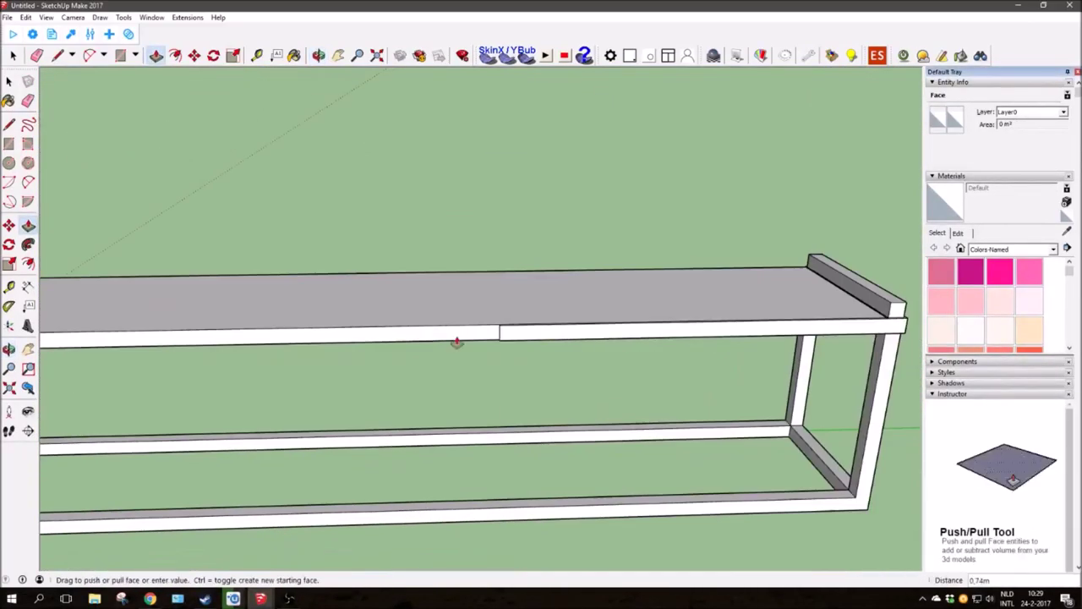
pyautogui.moveTo(457, 340); pyautogui.dragTo(434, 377, button='middle')
pyautogui.scroll(2, 433, 378)
pyautogui.scroll(3, 389, 355)
pyautogui.moveTo(375, 268)
pyautogui.mouseDown(button='middle')
pyautogui.moveTo(398, 241)
pyautogui.moveTo(414, 282)
pyautogui.mouseUp(button='middle')
pyautogui.scroll(3, 402, 262)
pyautogui.moveTo(392, 244)
pyautogui.mouseDown(button='middle')
pyautogui.moveTo(455, 377)
pyautogui.moveTo(616, 386)
pyautogui.moveTo(449, 406)
pyautogui.moveTo(589, 350)
pyautogui.moveTo(587, 276)
pyautogui.mouseUp(button='middle')
pyautogui.scroll(-3, 400, 374)
pyautogui.scroll(-2, 430, 377)
# - Pick the board's side face with Push/Pull at the leg corner
pyautogui.press('e')
pyautogui.scroll(3, 587, 314)
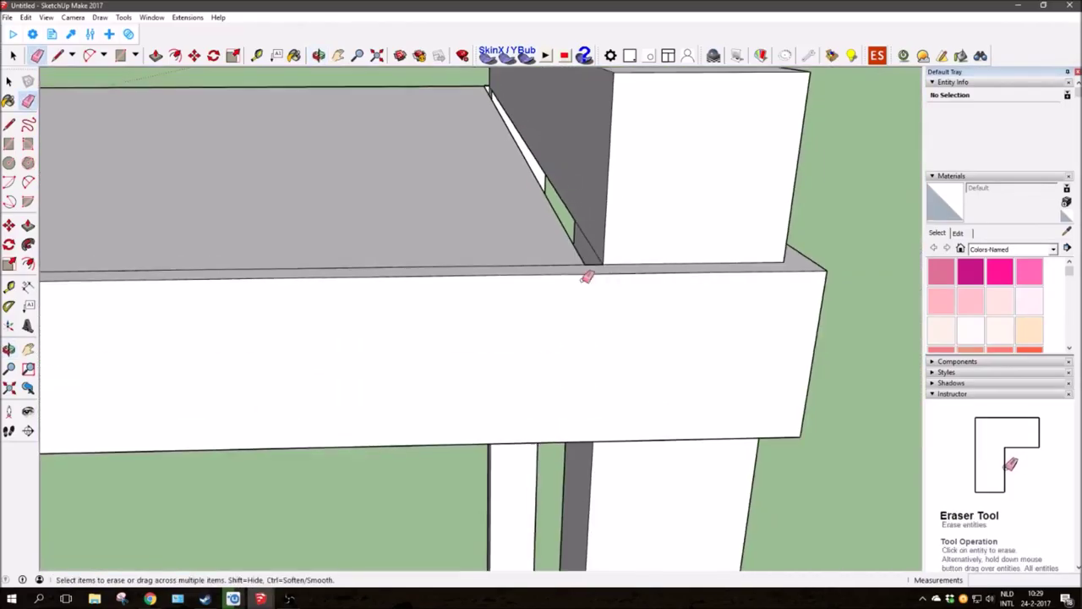
pyautogui.scroll(-5, 587, 277)
pyautogui.moveTo(495, 285); pyautogui.dragTo(524, 302, button='middle')
pyautogui.press('p')
pyautogui.scroll(5, 507, 292)
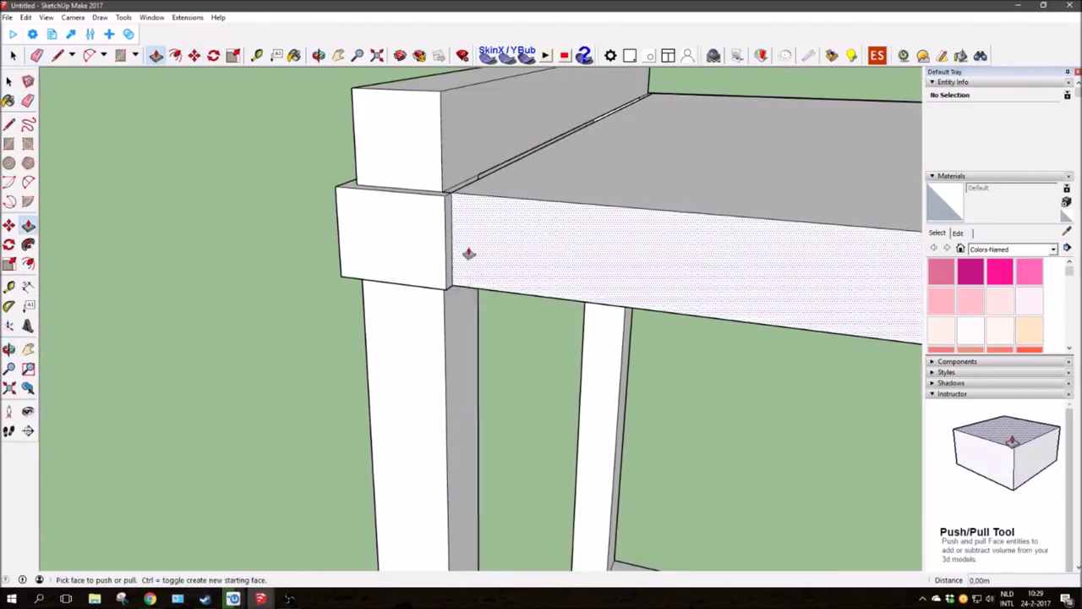
pyautogui.click(471, 270)
pyautogui.scroll(-5, 457, 254)
pyautogui.scroll(-2, 423, 285)
pyautogui.scroll(4, 651, 265)
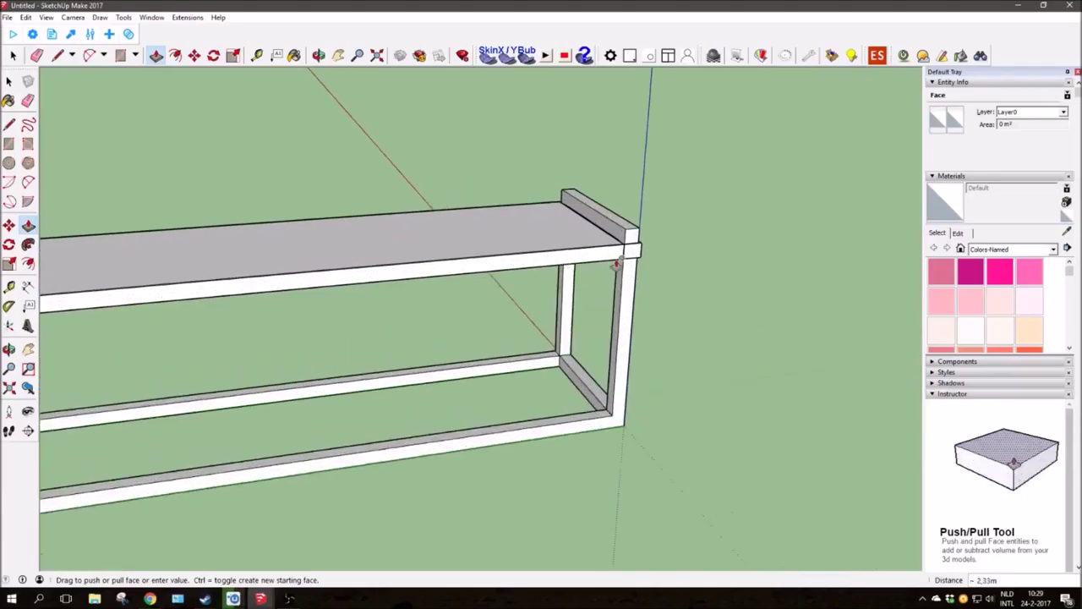
pyautogui.scroll(3, 644, 251)
pyautogui.scroll(3, 635, 245)
pyautogui.scroll(3, 668, 211)
# - Draw a 2-Point Arc across the top board's corner
pyautogui.press('e')
pyautogui.moveTo(692, 178)
pyautogui.mouseDown(button='middle')
pyautogui.moveTo(681, 282)
pyautogui.moveTo(606, 309)
pyautogui.moveTo(575, 183)
pyautogui.moveTo(474, 388)
pyautogui.moveTo(541, 415)
pyautogui.moveTo(558, 357)
pyautogui.mouseUp(button='middle')
pyautogui.scroll(2, 558, 358)
pyautogui.scroll(3, 570, 362)
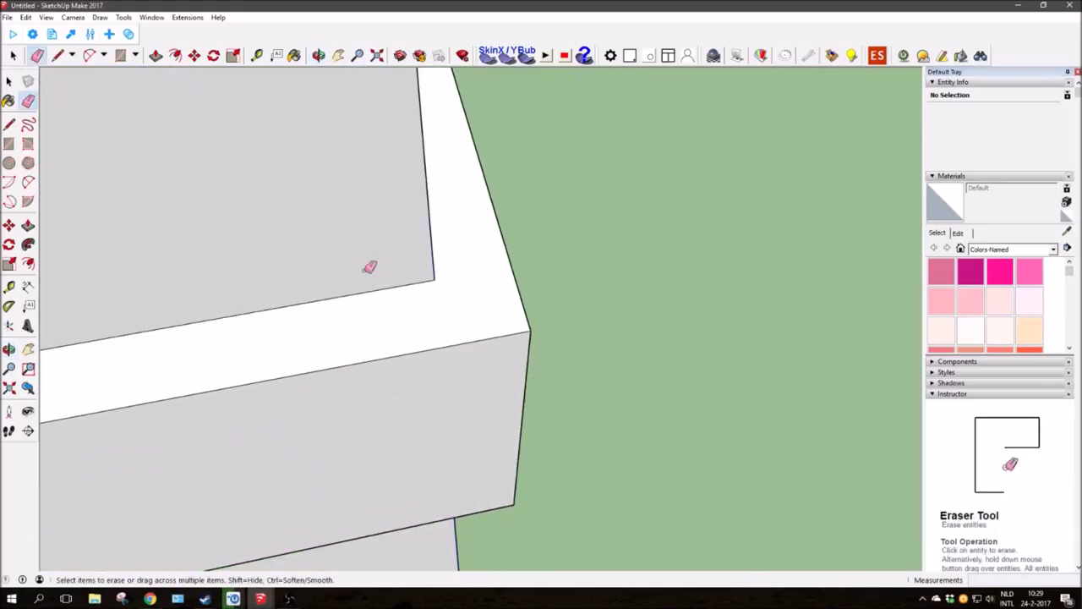
pyautogui.press('l')
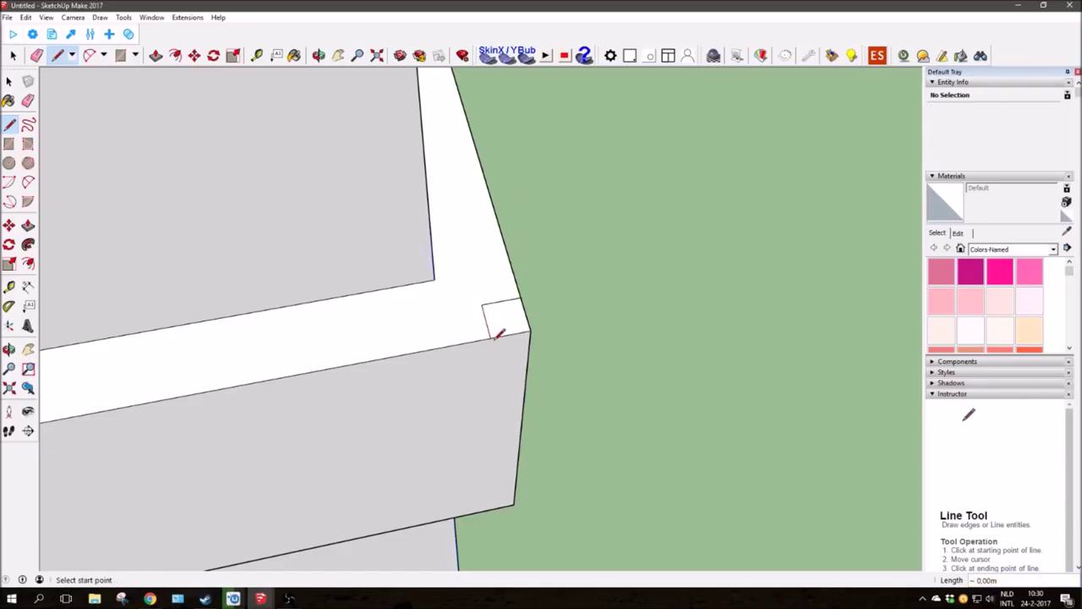
pyautogui.moveTo(522, 294); pyautogui.dragTo(102, 80, button='middle')
pyautogui.click(105, 56)
pyautogui.click(105, 57)
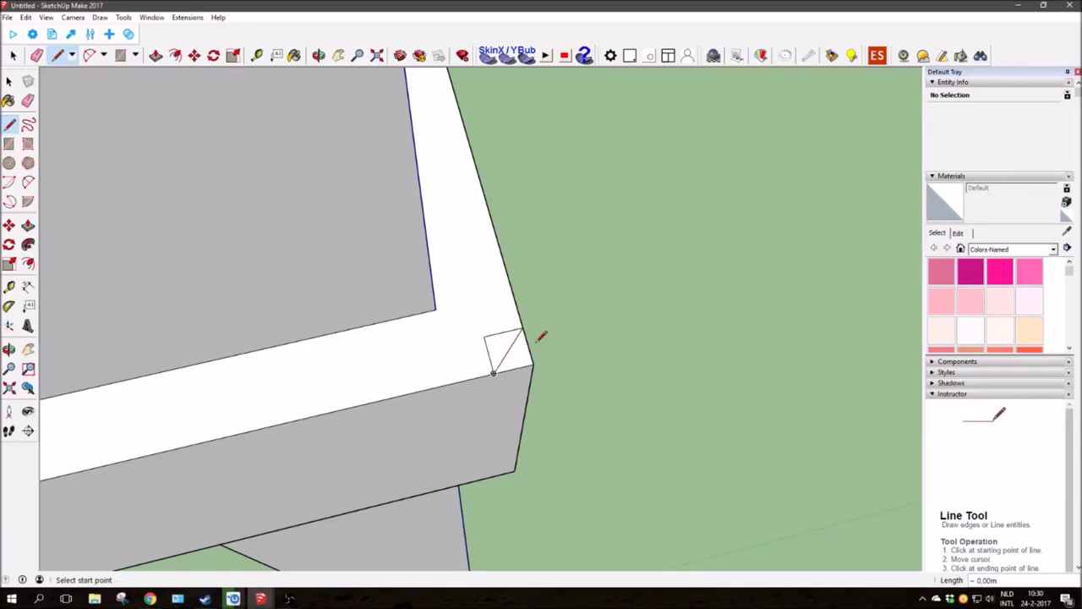
pyautogui.click(88, 61)
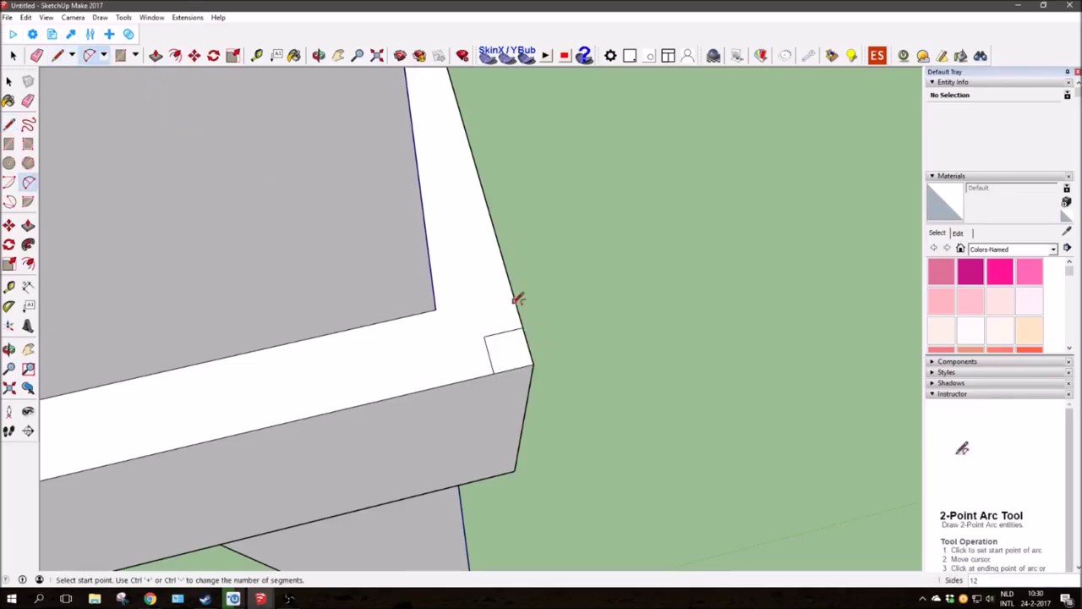
pyautogui.click(530, 343)
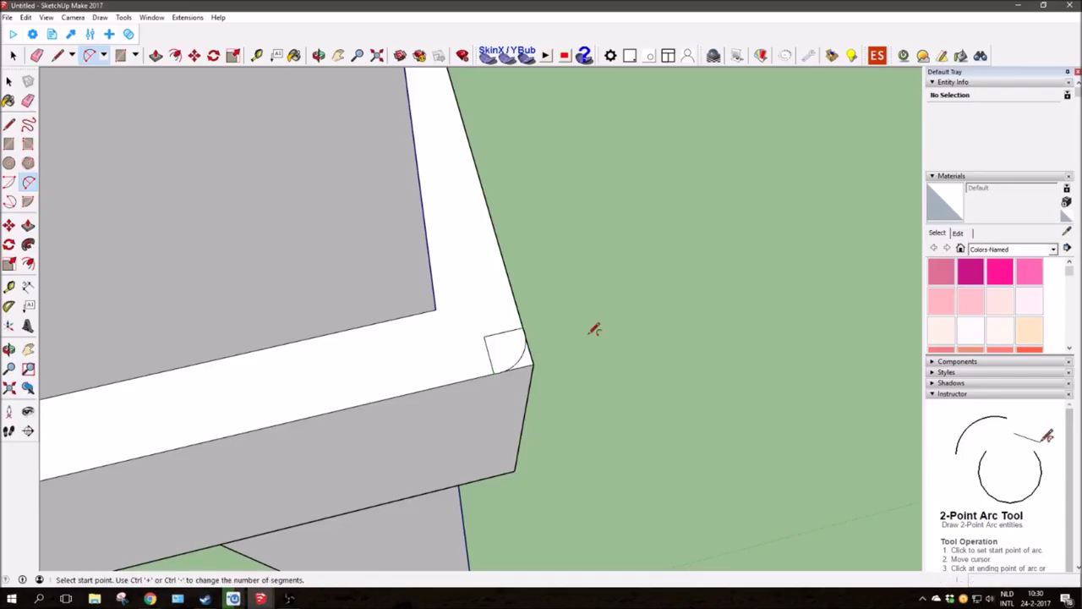
# - Push the arced corner piece down into the board
pyautogui.click(156, 56)
pyautogui.click(508, 351)
pyautogui.moveTo(541, 440)
pyautogui.mouseDown(button='middle')
pyautogui.moveTo(502, 405)
pyautogui.moveTo(503, 237)
pyautogui.moveTo(643, 283)
pyautogui.moveTo(533, 262)
pyautogui.moveTo(375, 194)
pyautogui.moveTo(792, 237)
pyautogui.mouseUp(button='middle')
pyautogui.click(479, 405)
pyautogui.press('e')
pyautogui.scroll(3, 753, 222)
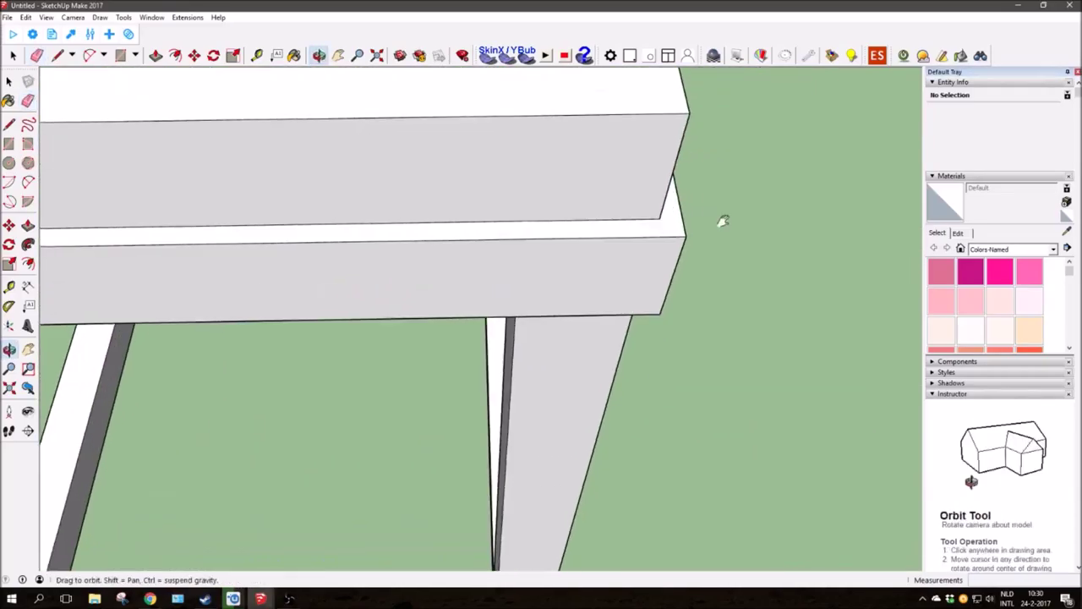
pyautogui.scroll(3, 753, 222)
# - Push the rounded corner face down the full edge of the board
pyautogui.click(57, 55)
pyautogui.scroll(3, 495, 237)
pyautogui.scroll(2, 499, 197)
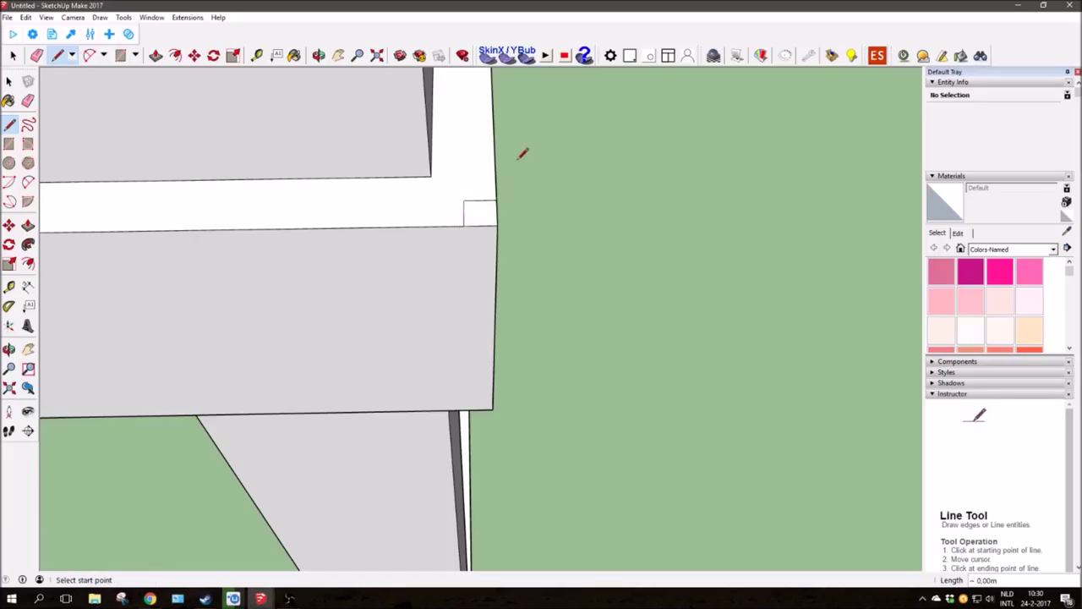
pyautogui.click(89, 57)
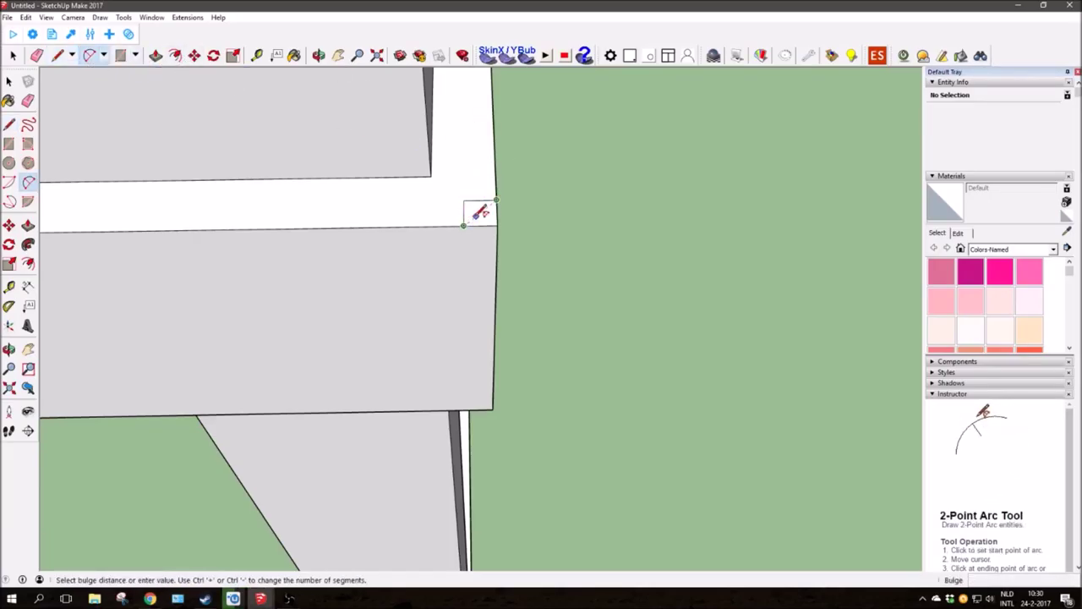
pyautogui.click(156, 55)
pyautogui.moveTo(479, 215); pyautogui.dragTo(476, 411)
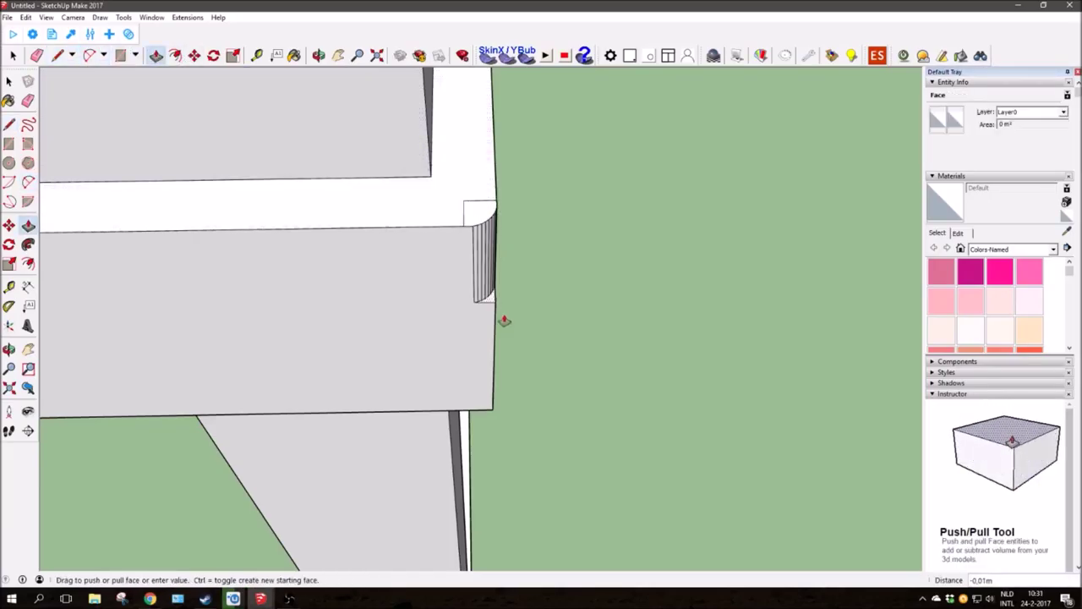
pyautogui.press('e')
pyautogui.scroll(-3, 472, 194)
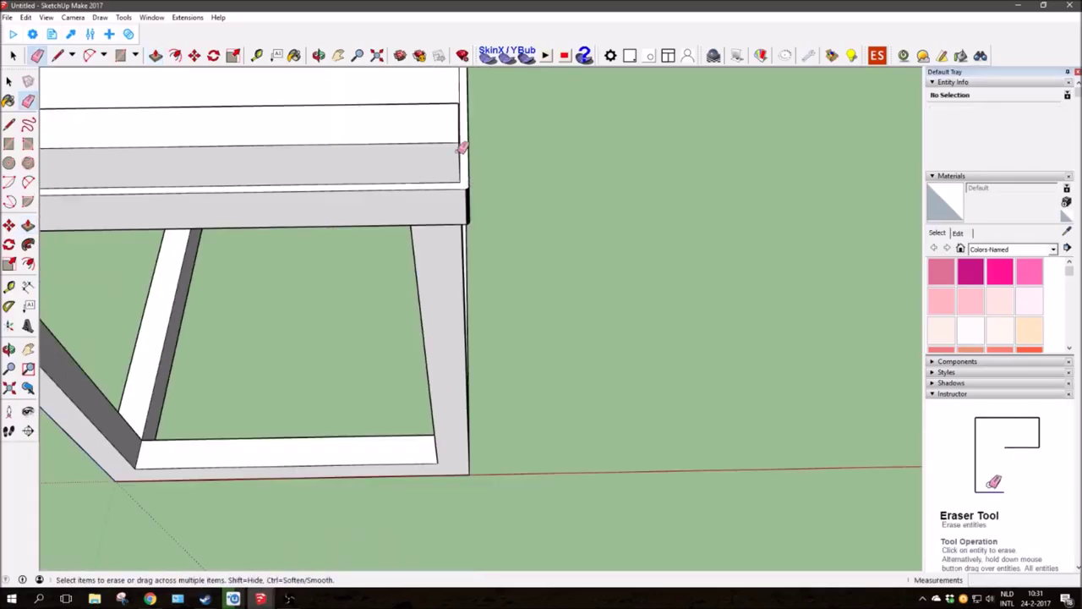
# - Draw a 2-Point Arc across the first frame board corner
pyautogui.scroll(-4, 418, 225)
pyautogui.moveTo(417, 225)
pyautogui.mouseDown(button='middle')
pyautogui.moveTo(506, 262)
pyautogui.moveTo(331, 177)
pyautogui.mouseUp(button='middle')
pyautogui.scroll(3, 330, 177)
pyautogui.scroll(3, 367, 102)
pyautogui.scroll(3, 367, 101)
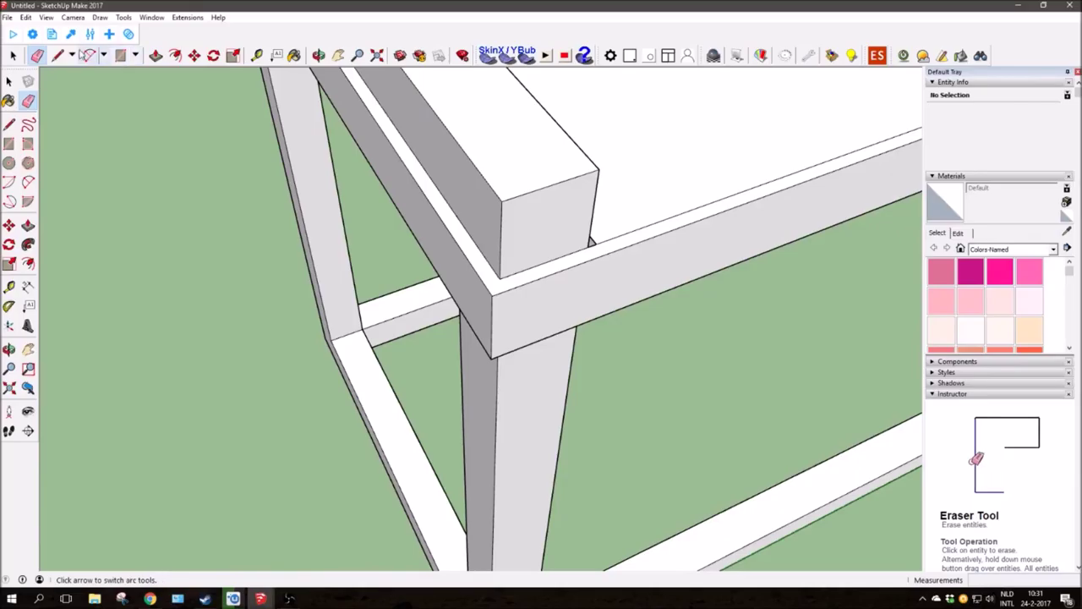
pyautogui.click(58, 55)
pyautogui.scroll(3, 516, 283)
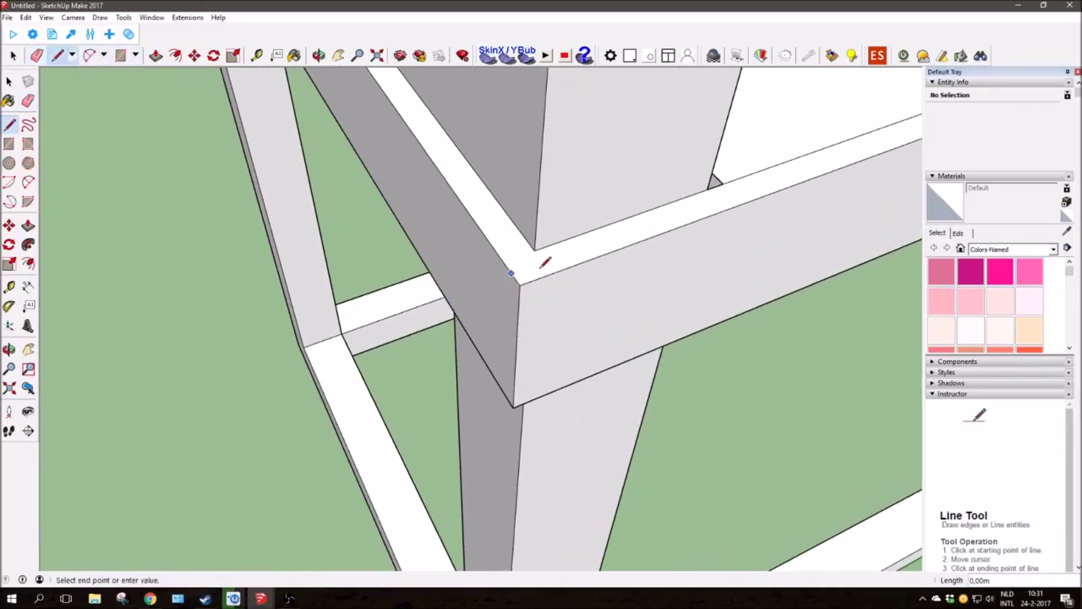
pyautogui.press('a')
pyautogui.scroll(2, 483, 270)
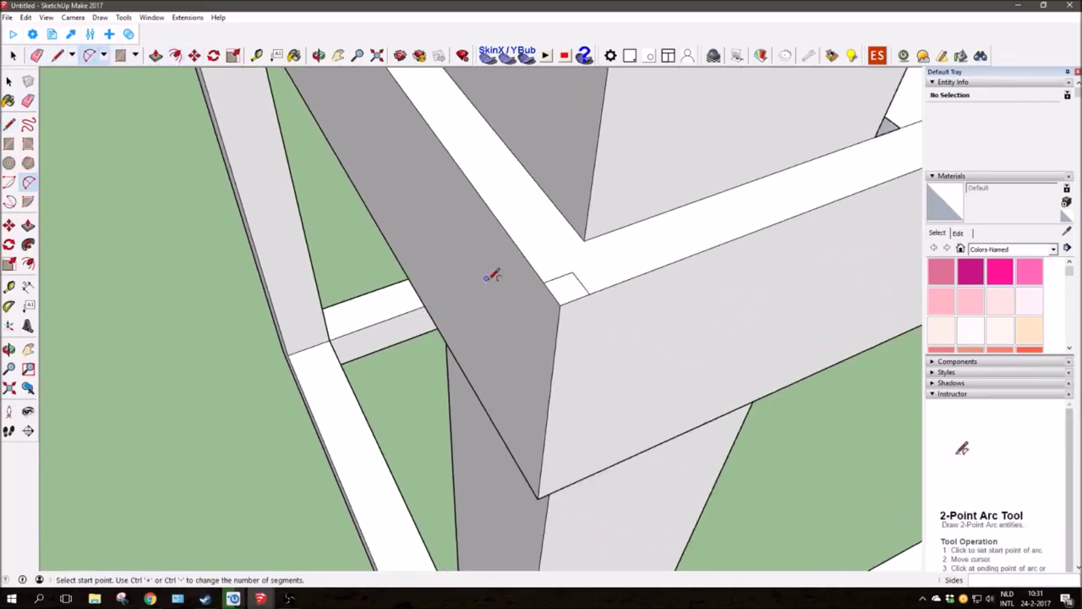
pyautogui.scroll(2, 640, 294)
pyautogui.click(620, 302)
pyautogui.scroll(-3, 619, 296)
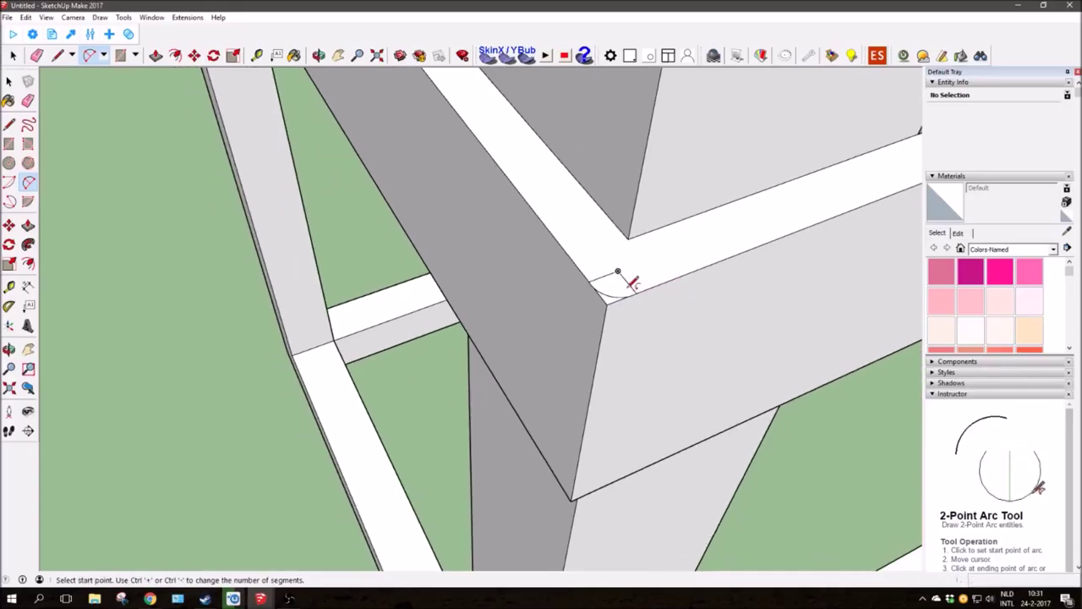
pyautogui.moveTo(621, 284); pyautogui.dragTo(596, 304, button='middle')
# - Push the arced corner down into a rounded column
pyautogui.click(155, 55)
pyautogui.moveTo(355, 254); pyautogui.dragTo(483, 188, button='middle')
pyautogui.click(468, 207)
pyautogui.click(501, 497)
pyautogui.press('e')
pyautogui.moveTo(459, 174)
pyautogui.mouseDown(button='middle')
pyautogui.moveTo(339, 184)
pyautogui.moveTo(583, 398)
pyautogui.moveTo(180, 42)
pyautogui.mouseUp(button='middle')
pyautogui.scroll(3, 339, 185)
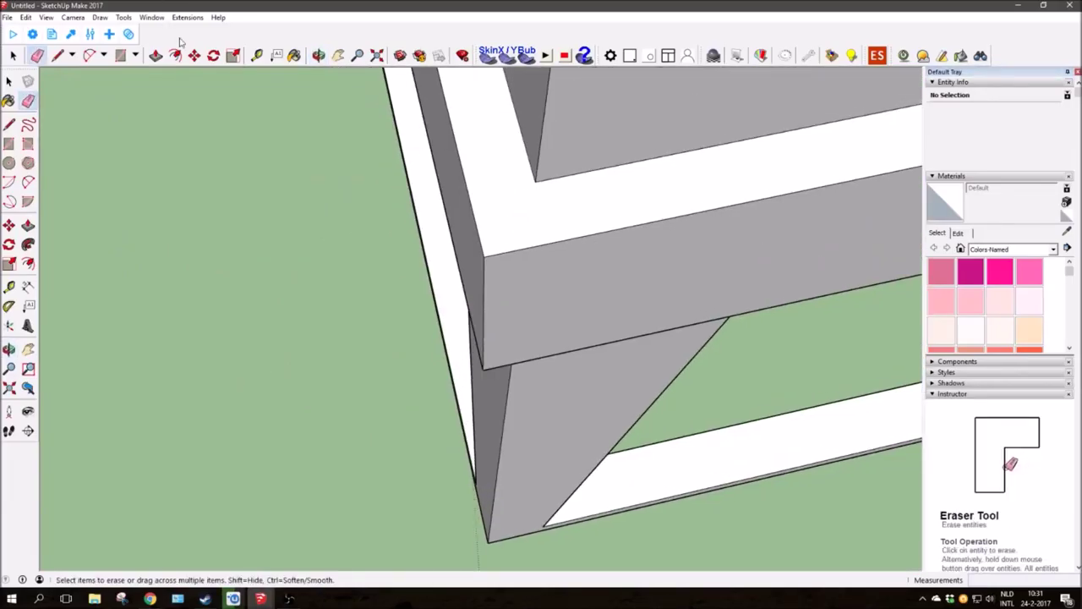
# - Arc the second corner and push it 0,03 m down through the slab
pyautogui.press('l')
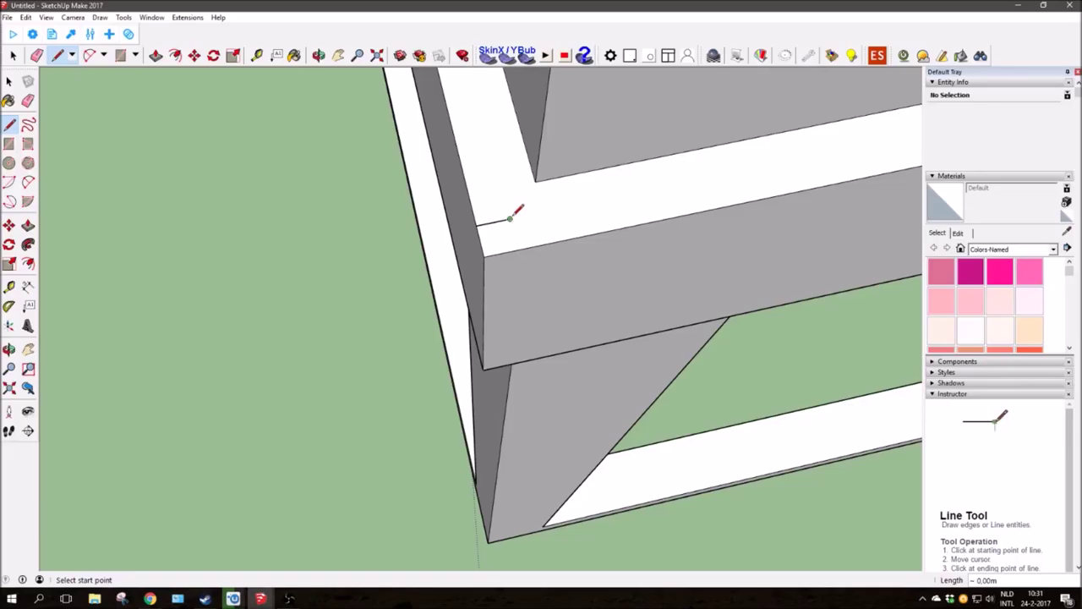
pyautogui.press('a')
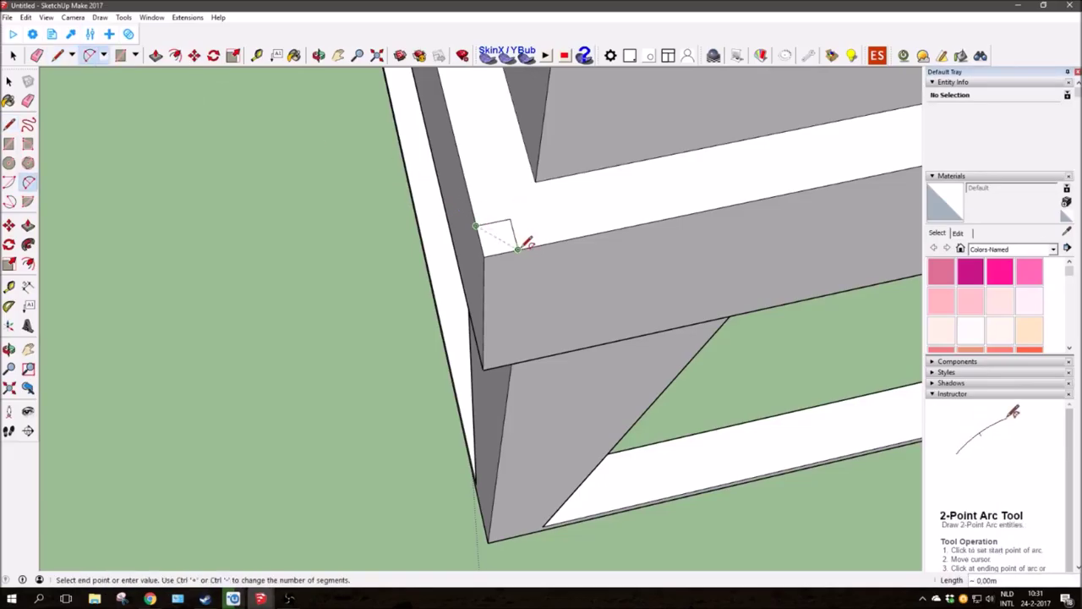
pyautogui.click(517, 248)
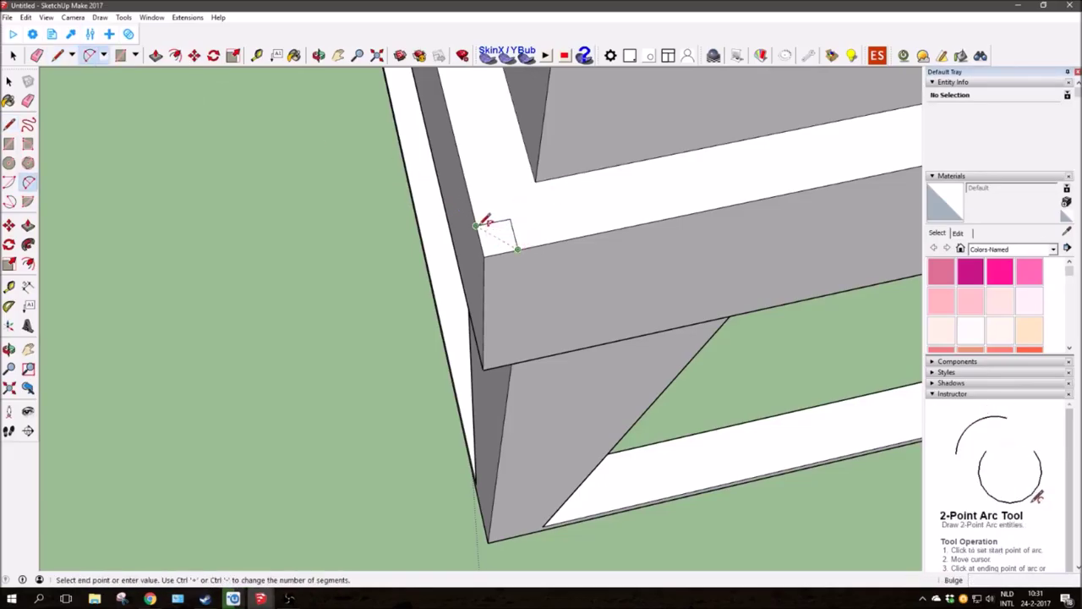
pyautogui.click(509, 248)
pyautogui.press('p')
pyautogui.moveTo(499, 237); pyautogui.dragTo(511, 396)
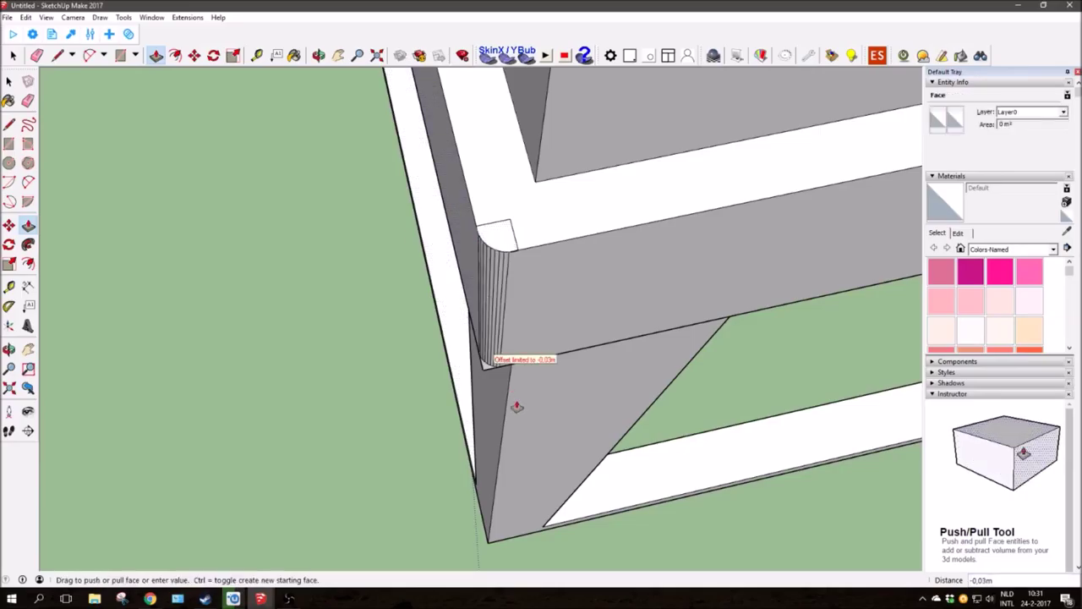
pyautogui.click(542, 361)
pyautogui.press('e')
pyautogui.moveTo(510, 206)
pyautogui.mouseDown(button='middle')
pyautogui.moveTo(635, 156)
pyautogui.moveTo(181, 85)
pyautogui.mouseUp(button='middle')
pyautogui.press('p')
pyautogui.moveTo(406, 135)
pyautogui.mouseDown(button='middle')
pyautogui.moveTo(544, 234)
pyautogui.moveTo(625, 161)
pyautogui.moveTo(625, 241)
pyautogui.mouseUp(button='middle')
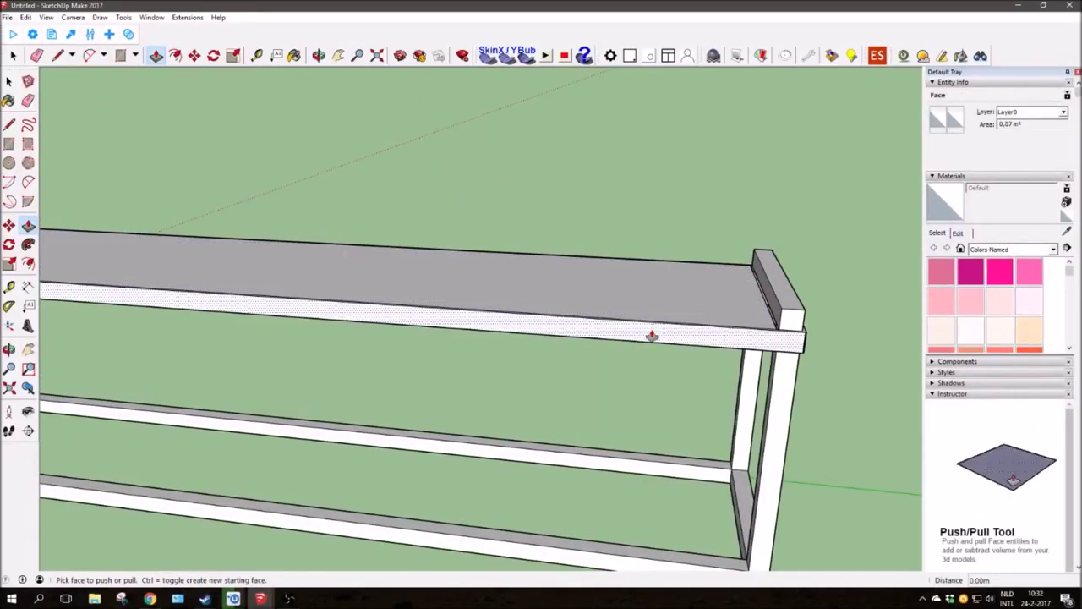
# - Pull the seat's top face up 0.05 m to thicken the slab
pyautogui.moveTo(625, 319); pyautogui.dragTo(637, 271)
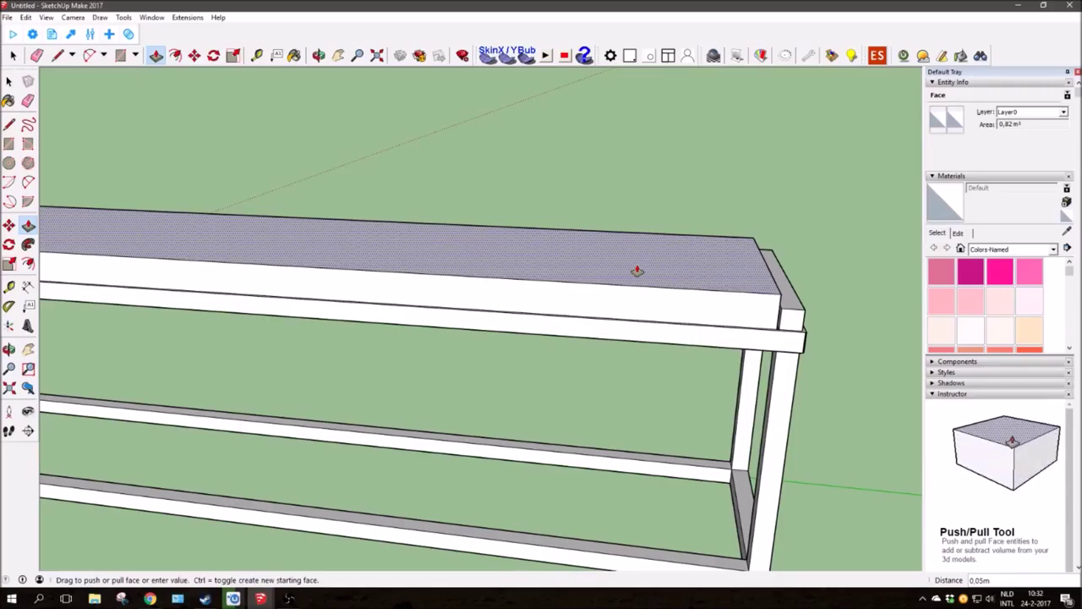
pyautogui.scroll(2, 639, 288)
pyautogui.moveTo(719, 295)
pyautogui.mouseDown(button='middle')
pyautogui.moveTo(408, 273)
pyautogui.moveTo(466, 307)
pyautogui.mouseUp(button='middle')
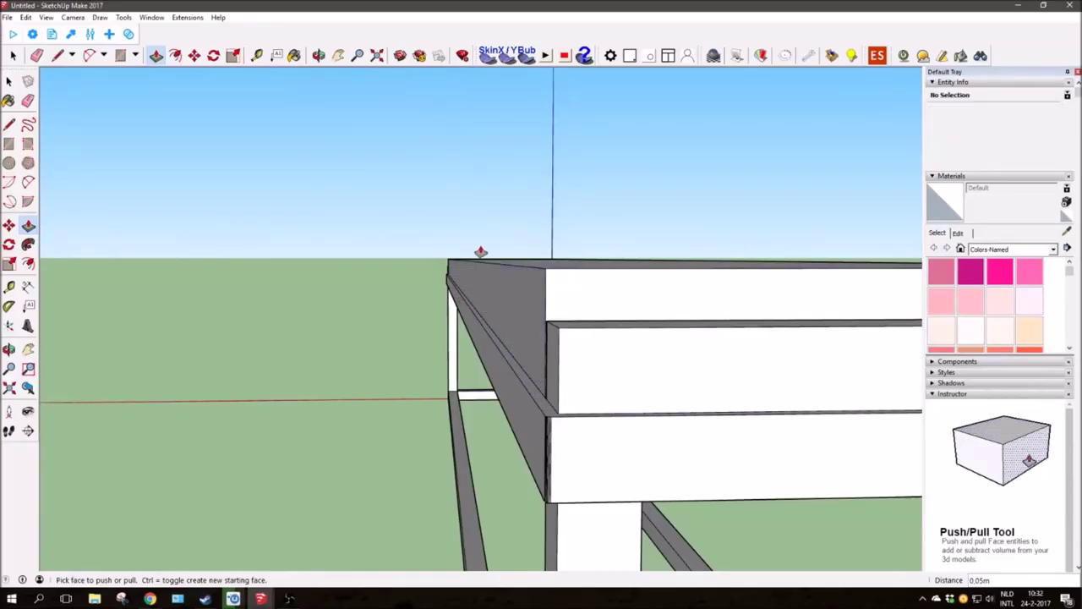
pyautogui.moveTo(477, 218)
pyautogui.mouseDown(button='middle')
pyautogui.moveTo(652, 309)
pyautogui.moveTo(684, 469)
pyautogui.moveTo(505, 343)
pyautogui.mouseUp(button='middle')
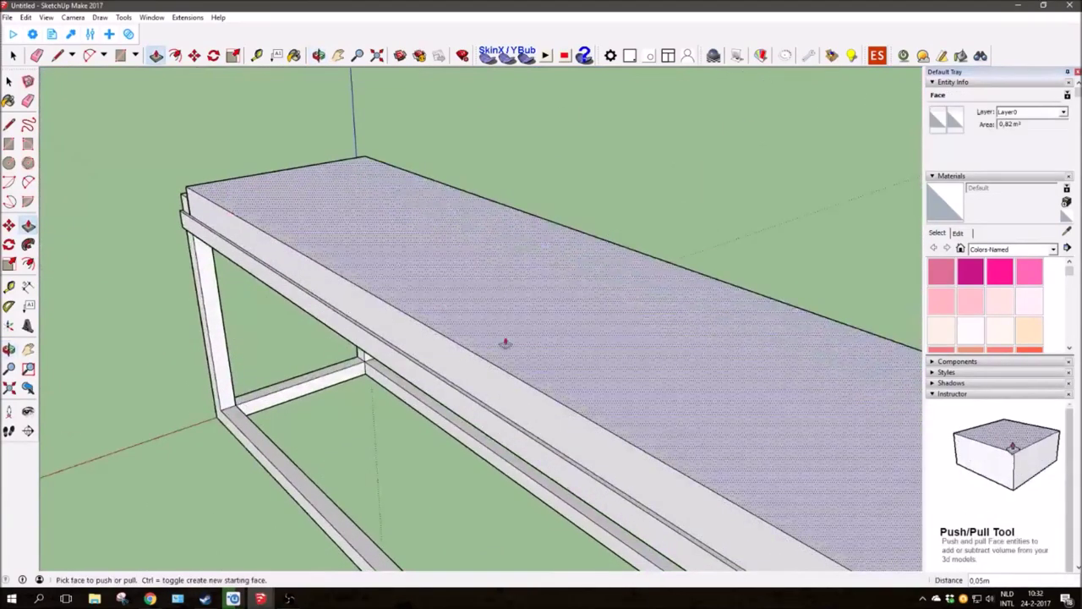
pyautogui.scroll(2, 504, 343)
pyautogui.click(58, 55)
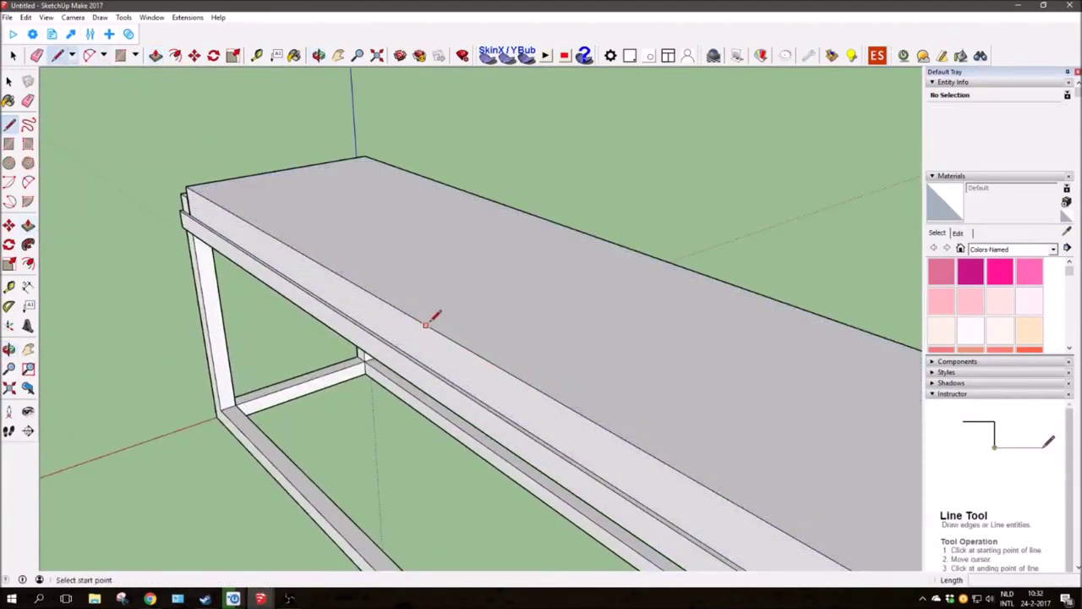
# - Draw a straight line across the seat top between its long edges
pyautogui.scroll(-3, 526, 380)
pyautogui.moveTo(635, 434)
pyautogui.mouseDown(button='middle')
pyautogui.moveTo(594, 358)
pyautogui.moveTo(613, 372)
pyautogui.mouseUp(button='middle')
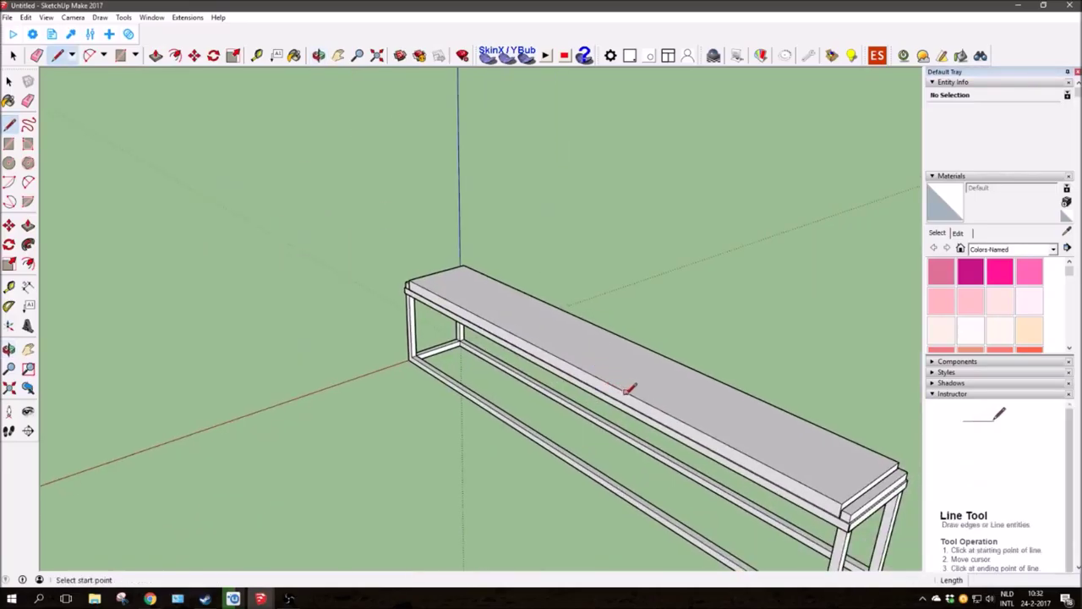
pyautogui.scroll(5, 579, 361)
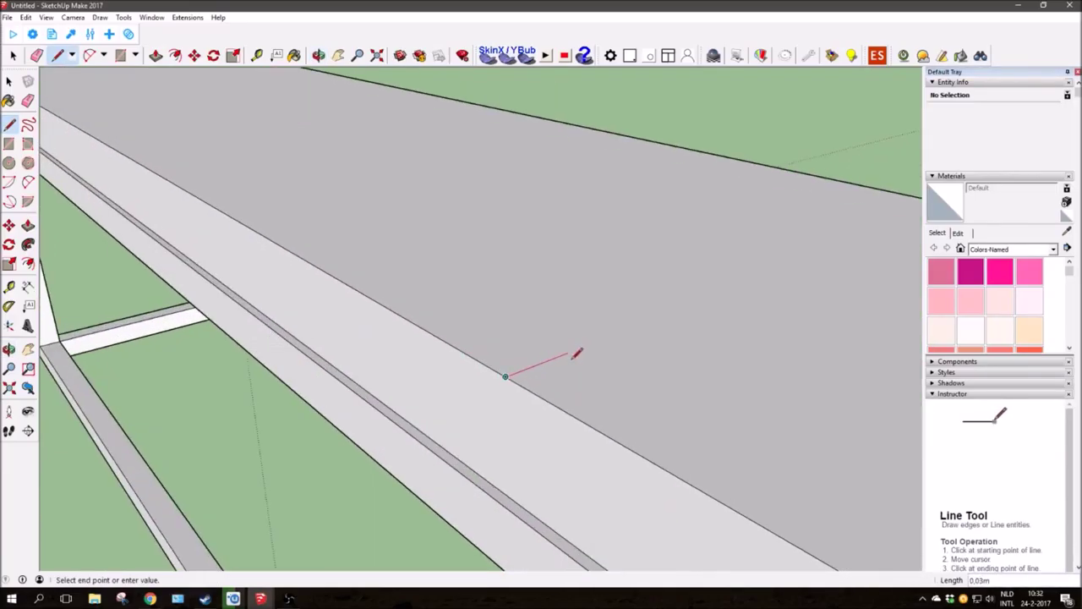
pyautogui.moveTo(505, 374); pyautogui.dragTo(333, 271, button='middle')
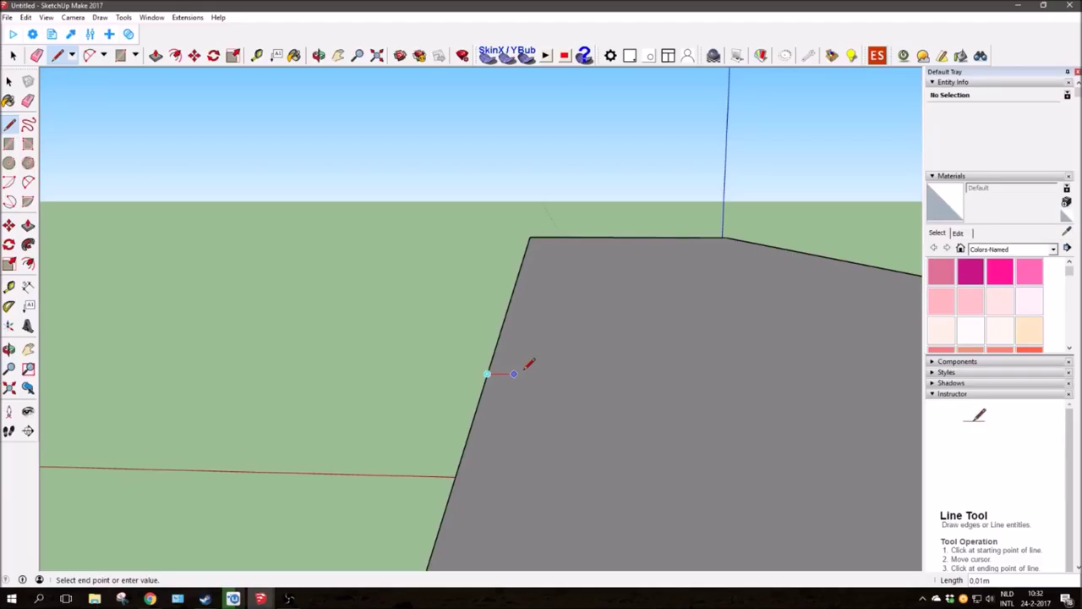
pyautogui.scroll(-2, 677, 355)
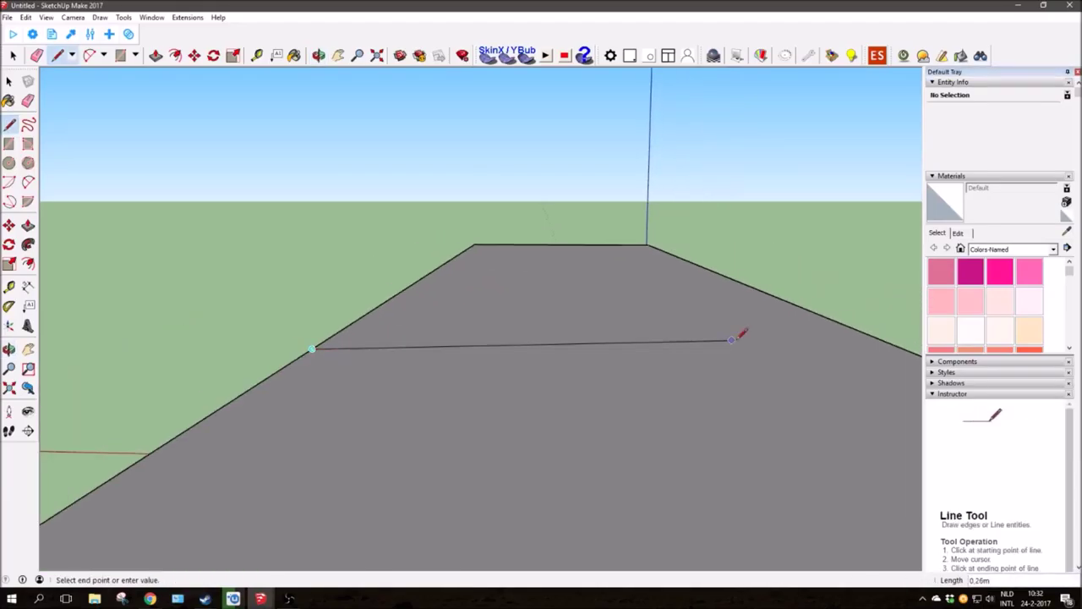
pyautogui.scroll(-1, 679, 338)
pyautogui.click(821, 379)
pyautogui.moveTo(829, 372)
pyautogui.mouseDown(button='middle')
pyautogui.moveTo(212, 116)
pyautogui.moveTo(189, 212)
pyautogui.mouseUp(button='middle')
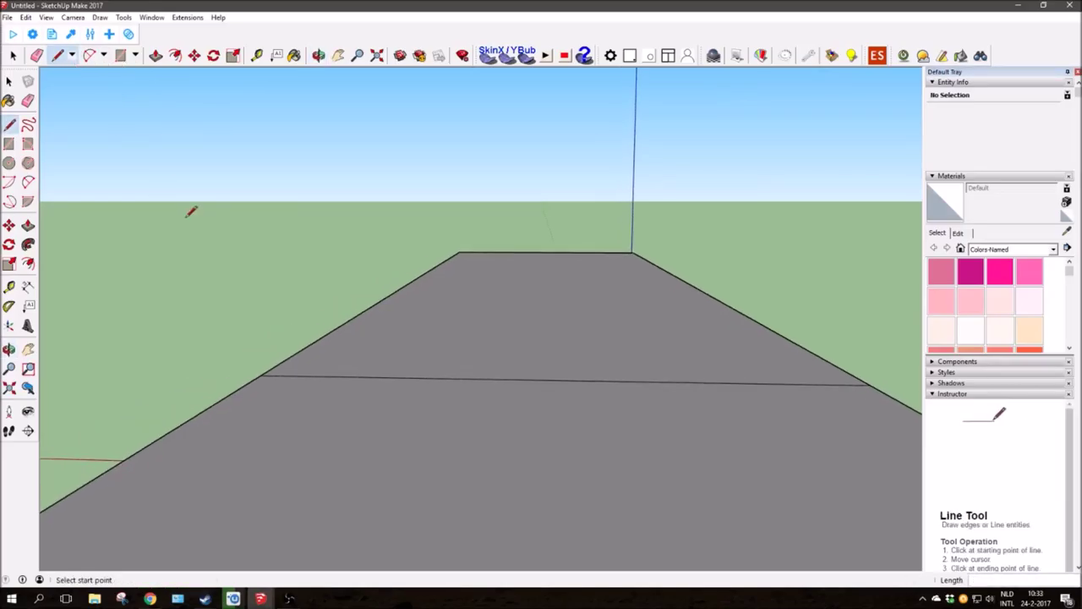
pyautogui.scroll(1, 280, 369)
pyautogui.scroll(1, 258, 367)
pyautogui.click(255, 369)
pyautogui.press('Escape')
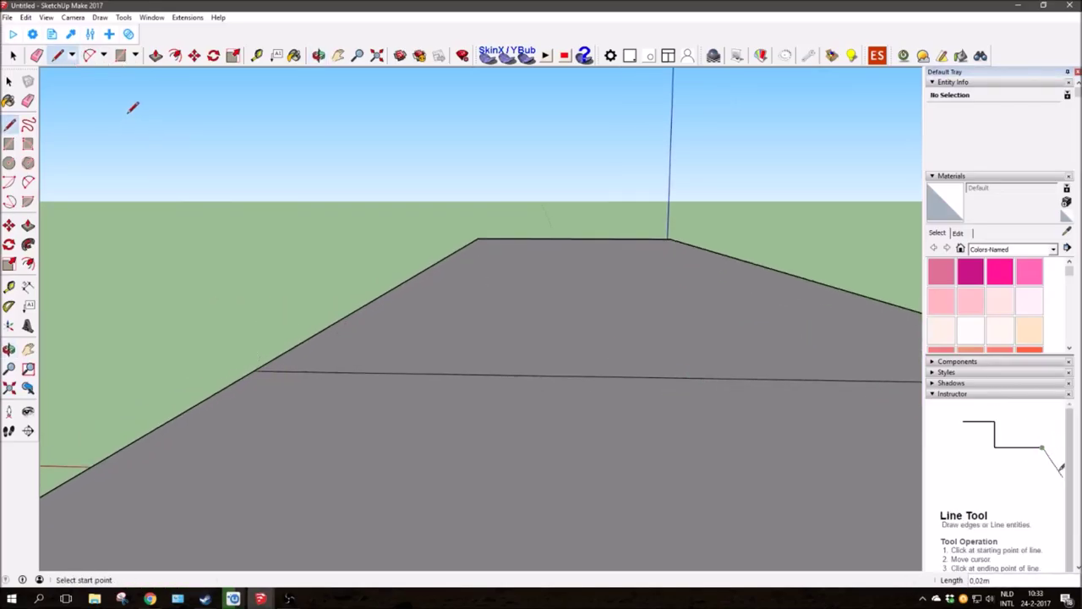
# - Try a 2-Point Arc across the seat top, then undo it
pyautogui.click(103, 56)
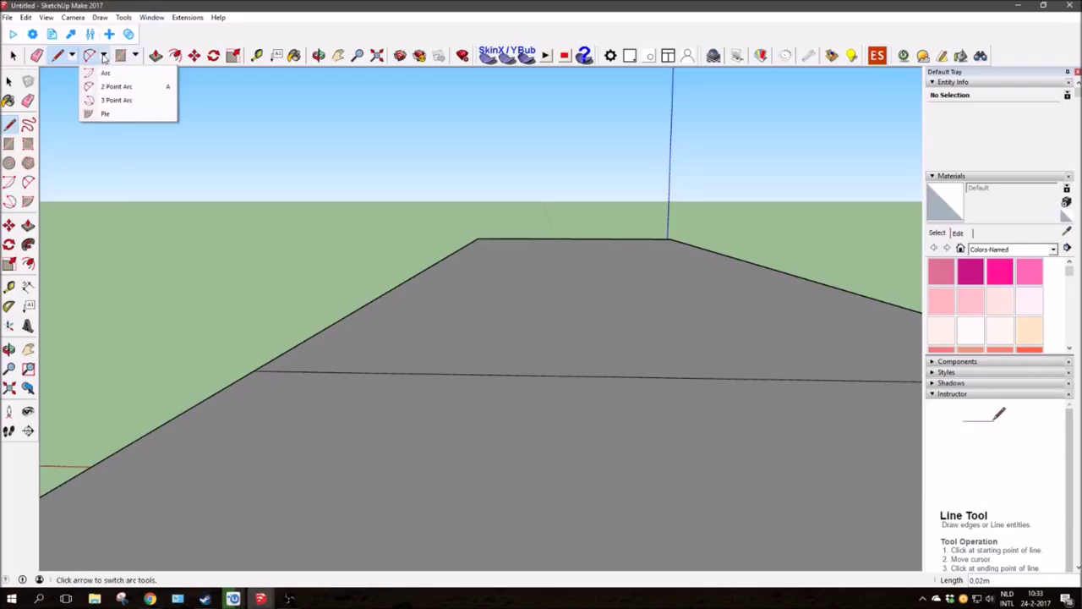
pyautogui.click(116, 86)
pyautogui.click(259, 369)
pyautogui.moveTo(355, 363); pyautogui.dragTo(713, 381, button='middle')
pyautogui.click(721, 388)
pyautogui.moveTo(478, 349); pyautogui.dragTo(439, 248, button='middle')
pyautogui.press('o')
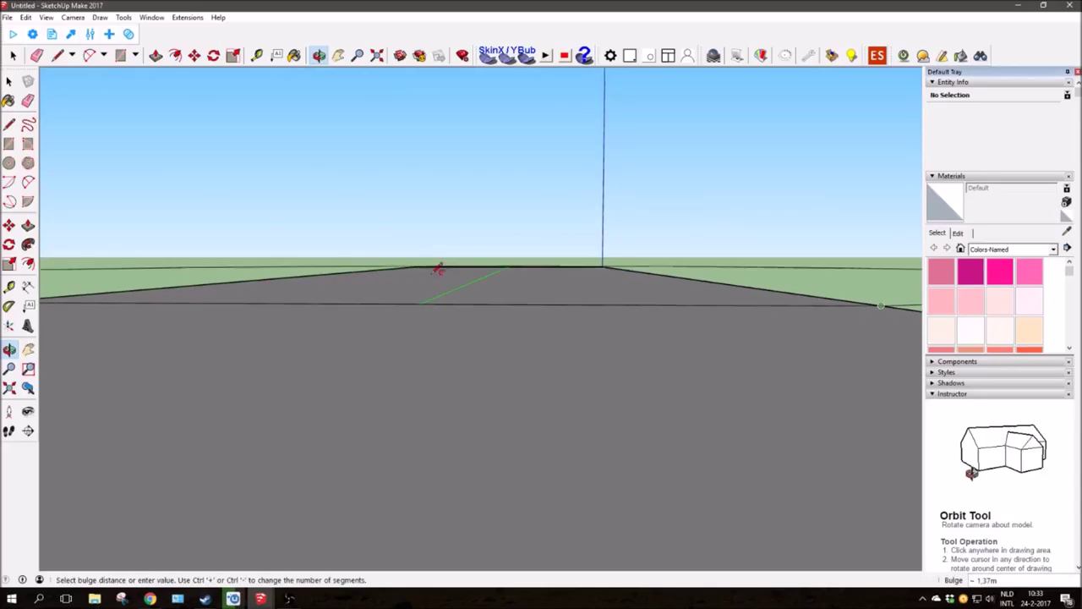
pyautogui.moveTo(426, 287); pyautogui.dragTo(429, 257)
pyautogui.moveTo(430, 258)
pyautogui.mouseDown(button='middle')
pyautogui.moveTo(430, 268)
pyautogui.moveTo(448, 245)
pyautogui.moveTo(524, 274)
pyautogui.moveTo(418, 251)
pyautogui.moveTo(448, 235)
pyautogui.mouseUp(button='middle')
pyautogui.click(470, 233)
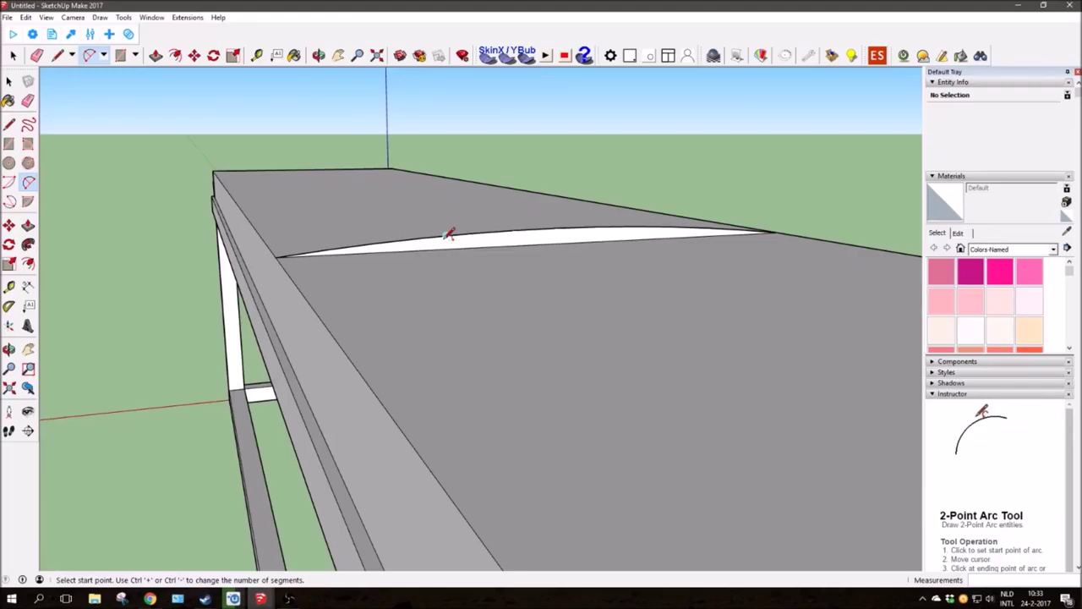
pyautogui.hotkey('ctrl', 'z')
# - Begin a short vertical line upward from the seat's edge
pyautogui.moveTo(367, 271)
pyautogui.mouseDown(button='middle')
pyautogui.moveTo(314, 242)
pyautogui.moveTo(338, 240)
pyautogui.mouseUp(button='middle')
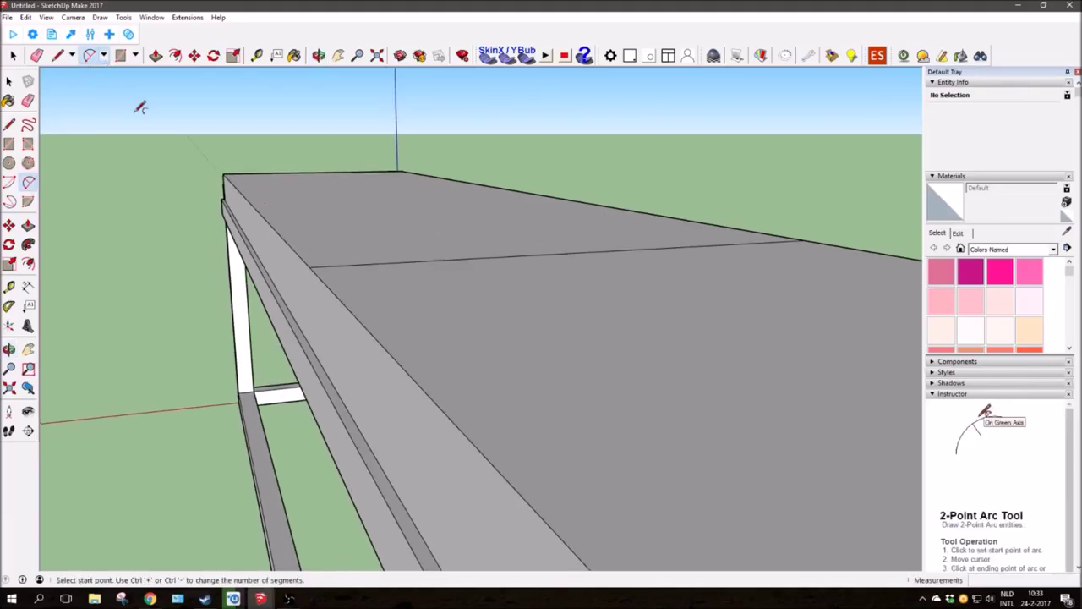
pyautogui.moveTo(140, 107); pyautogui.dragTo(292, 246, button='middle')
pyautogui.click(57, 55)
pyautogui.click(269, 288)
pyautogui.moveTo(335, 231)
pyautogui.mouseDown(button='middle')
pyautogui.moveTo(346, 181)
pyautogui.moveTo(362, 230)
pyautogui.mouseUp(button='middle')
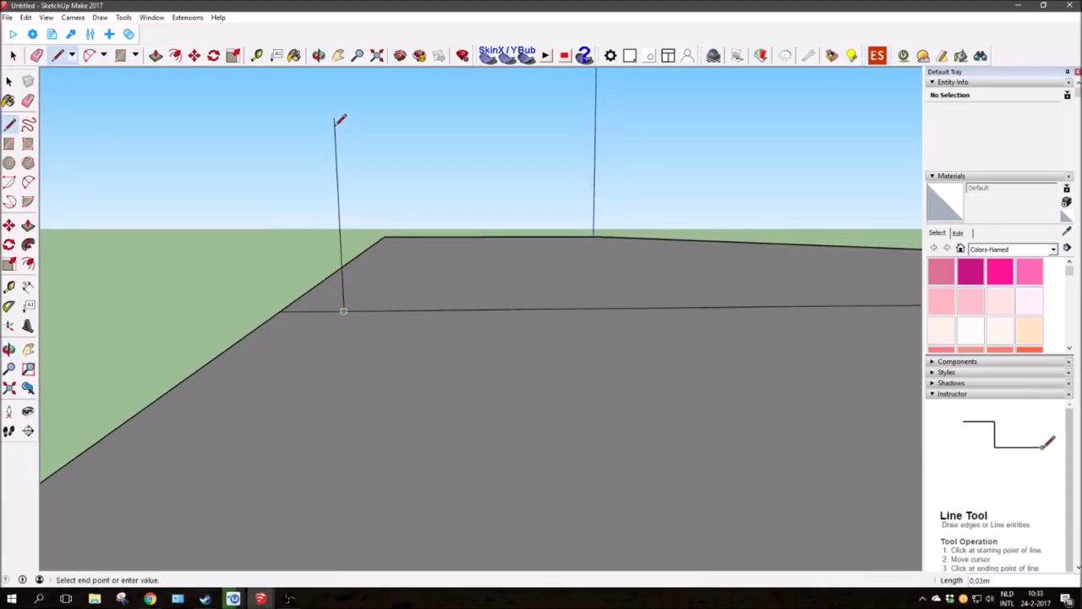
# - Orbit around the seat to reach the cross line's end on the side face
pyautogui.press('Escape')
pyautogui.click(343, 311)
pyautogui.moveTo(342, 288)
pyautogui.mouseDown(button='middle')
pyautogui.moveTo(394, 266)
pyautogui.moveTo(609, 345)
pyautogui.moveTo(556, 309)
pyautogui.mouseUp(button='middle')
pyautogui.press('Escape')
pyautogui.moveTo(695, 336)
pyautogui.mouseDown(button='middle')
pyautogui.moveTo(698, 307)
pyautogui.moveTo(674, 346)
pyautogui.mouseUp(button='middle')
pyautogui.click(674, 354)
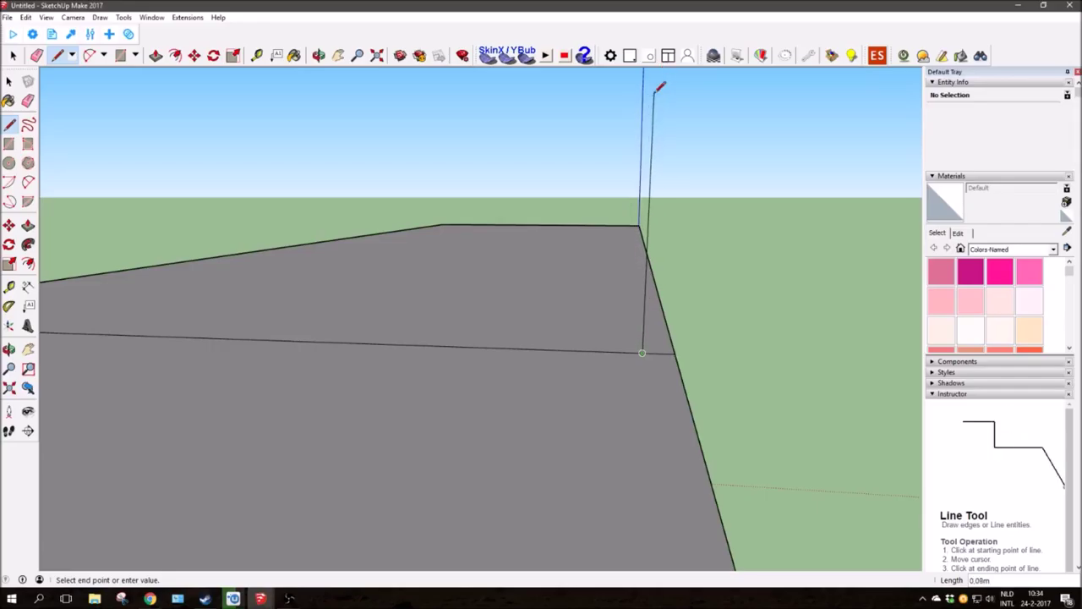
pyautogui.moveTo(652, 89); pyautogui.dragTo(648, 138, button='middle')
pyautogui.press('Escape')
# - Draw a vertical edge from the cross line's end down to the side face's bottom edge
pyautogui.moveTo(692, 205); pyautogui.dragTo(669, 302, button='middle')
pyautogui.click(672, 332)
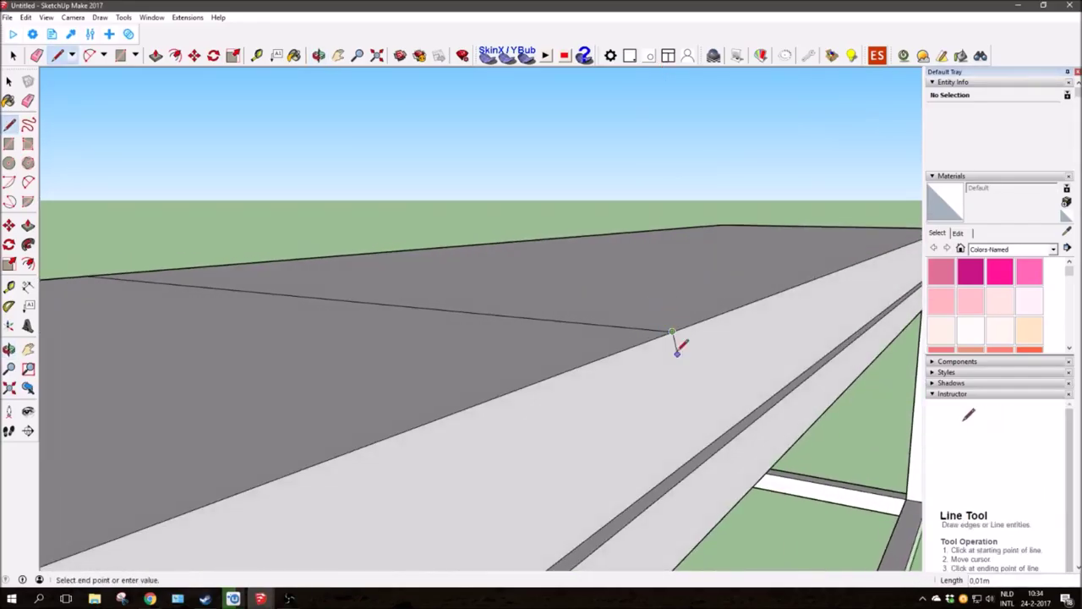
pyautogui.click(671, 469)
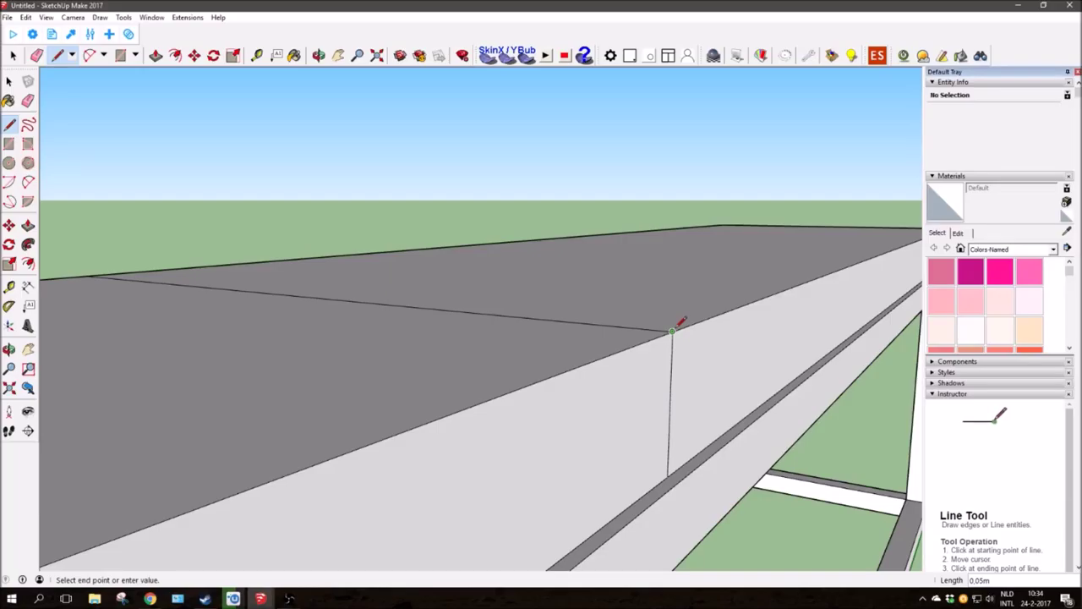
pyautogui.click(668, 476)
pyautogui.press('Escape')
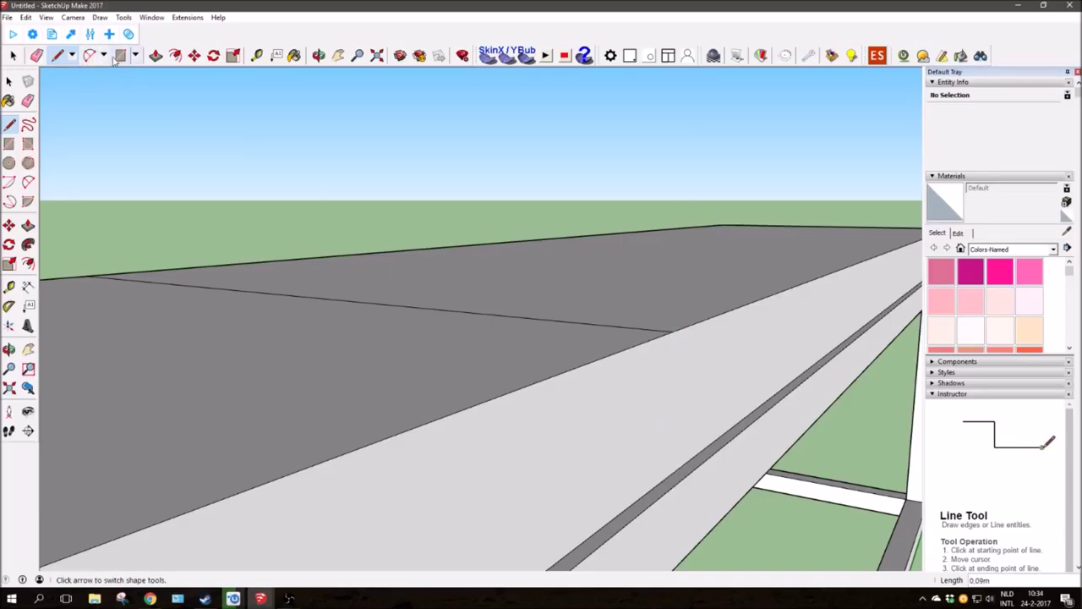
# - Draw a circle centred on the seat edge to form a half-circle at one end
pyautogui.click(134, 55)
pyautogui.click(136, 101)
pyautogui.scroll(3, 592, 313)
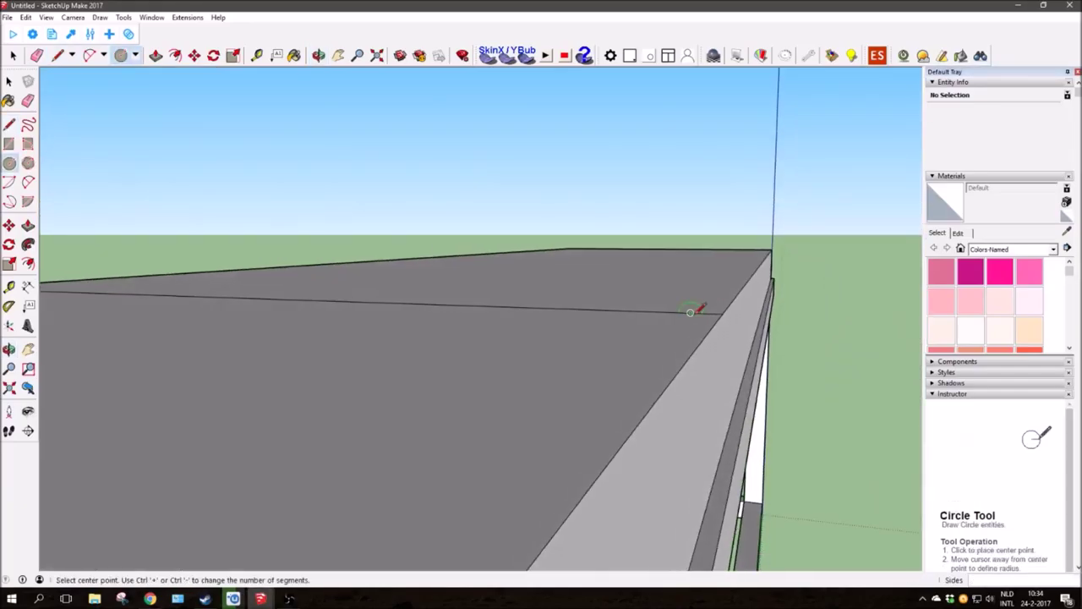
pyautogui.scroll(1, 689, 326)
pyautogui.moveTo(686, 332); pyautogui.dragTo(686, 332, button='middle')
pyautogui.click(687, 338)
pyautogui.click(721, 338)
pyautogui.moveTo(508, 310); pyautogui.dragTo(536, 379, button='middle')
pyautogui.click(346, 366)
pyautogui.click(327, 364)
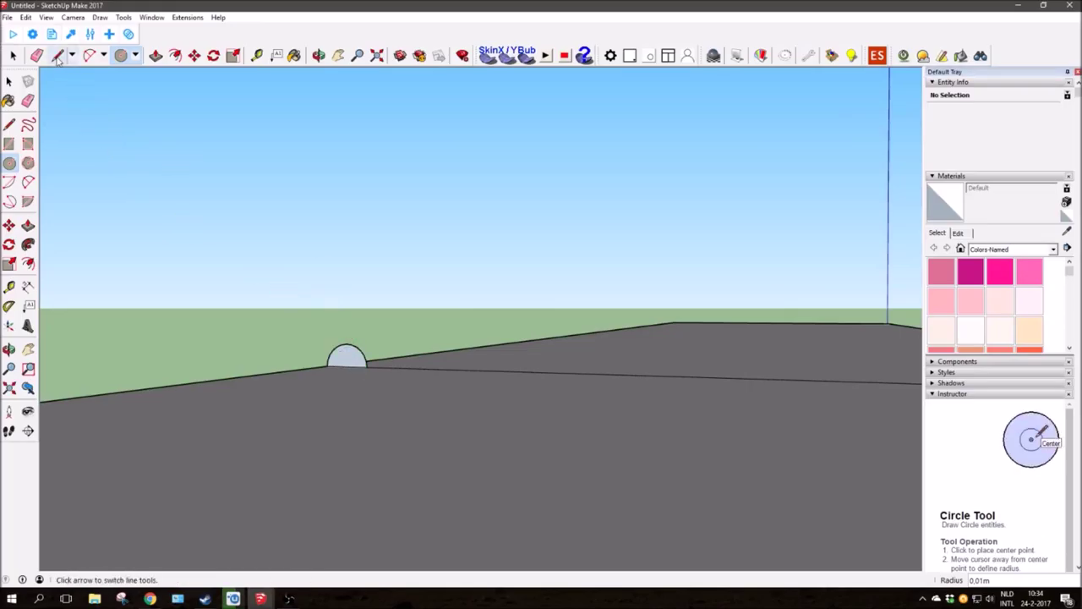
# - Draw a 2-point arc from the half-circle's top to the seat's far end, closing the arched face
pyautogui.click(89, 55)
pyautogui.scroll(3, 335, 343)
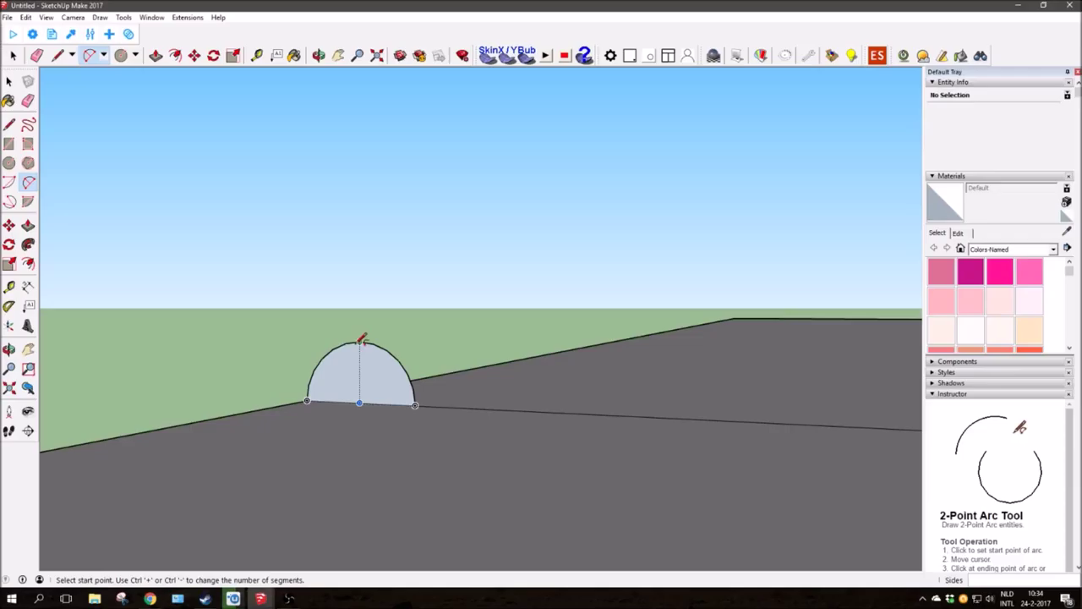
pyautogui.click(339, 343)
pyautogui.moveTo(345, 345); pyautogui.dragTo(652, 361, button='middle')
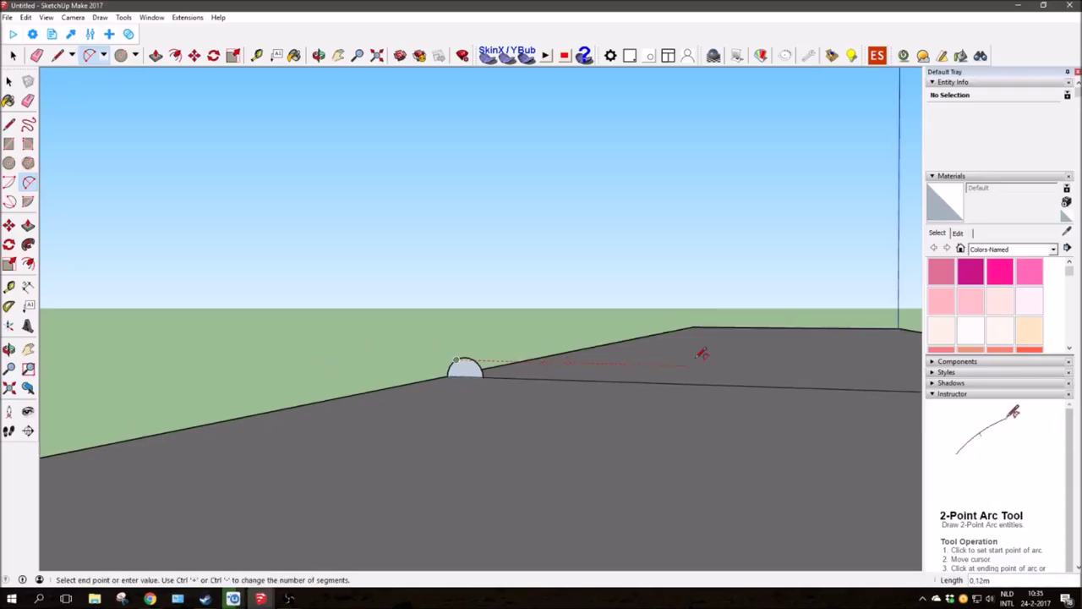
pyautogui.click(657, 355)
pyautogui.moveTo(415, 335)
pyautogui.mouseDown(button='middle')
pyautogui.moveTo(609, 324)
pyautogui.moveTo(316, 322)
pyautogui.moveTo(279, 300)
pyautogui.mouseUp(button='middle')
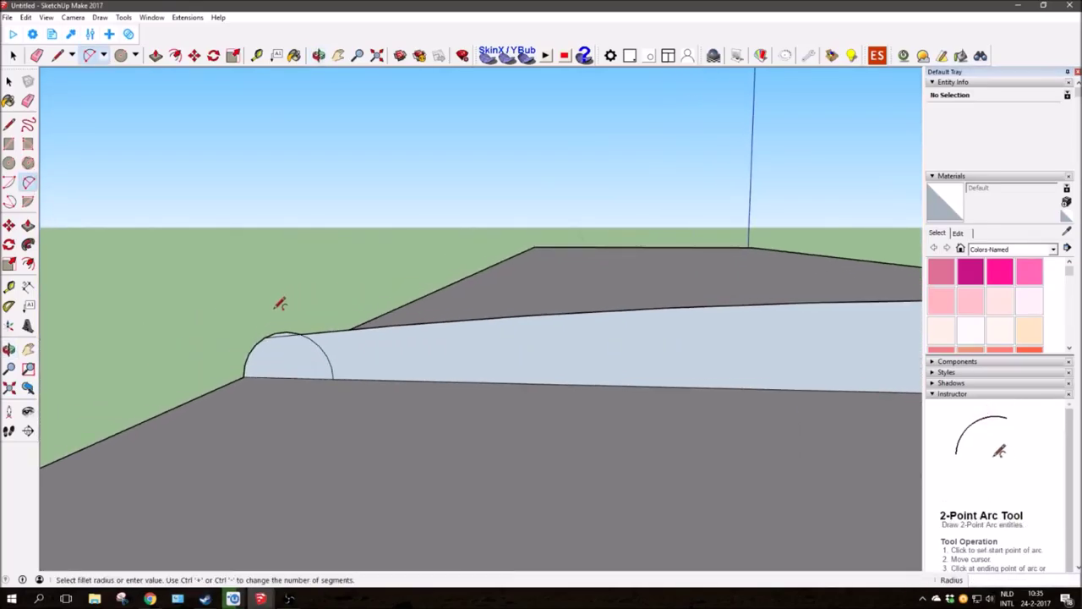
pyautogui.moveTo(280, 305)
pyautogui.mouseDown(button='middle')
pyautogui.moveTo(273, 327)
pyautogui.moveTo(498, 302)
pyautogui.moveTo(661, 370)
pyautogui.moveTo(351, 313)
pyautogui.mouseUp(button='middle')
pyautogui.click(283, 327)
pyautogui.click(633, 362)
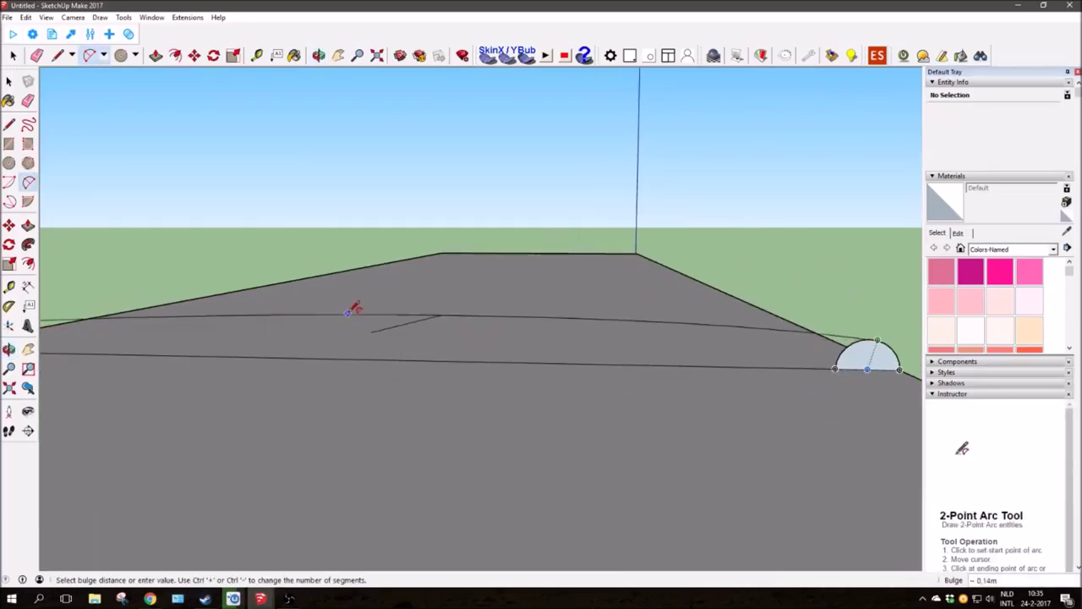
pyautogui.click(381, 277)
# - Inspect the new arched face from a low side view and from above the seat
pyautogui.moveTo(380, 276)
pyautogui.mouseDown(button='middle')
pyautogui.moveTo(473, 307)
pyautogui.moveTo(329, 304)
pyautogui.moveTo(631, 244)
pyautogui.mouseUp(button='middle')
pyautogui.scroll(2, 328, 305)
pyautogui.press('e')
pyautogui.scroll(3, 403, 279)
pyautogui.moveTo(403, 278)
pyautogui.mouseDown(button='middle')
pyautogui.moveTo(501, 180)
pyautogui.moveTo(595, 271)
pyautogui.moveTo(438, 211)
pyautogui.moveTo(673, 225)
pyautogui.moveTo(360, 251)
pyautogui.moveTo(616, 251)
pyautogui.moveTo(589, 285)
pyautogui.moveTo(612, 203)
pyautogui.mouseUp(button='middle')
pyautogui.moveTo(671, 378)
pyautogui.mouseDown(button='middle')
pyautogui.moveTo(553, 293)
pyautogui.moveTo(440, 280)
pyautogui.moveTo(461, 278)
pyautogui.moveTo(474, 254)
pyautogui.mouseUp(button='middle')
# - Push/Pull the arched profile face and its narrow edge face across the seat
pyautogui.click(156, 55)
pyautogui.click(321, 218)
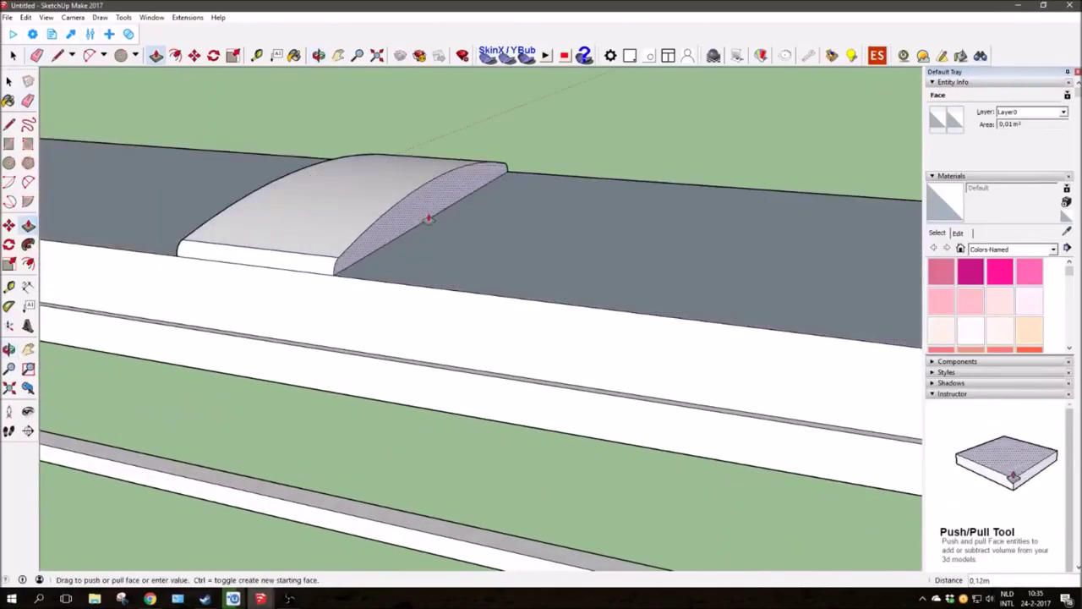
pyautogui.click(357, 225)
pyautogui.moveTo(358, 225)
pyautogui.mouseDown(button='middle')
pyautogui.moveTo(435, 237)
pyautogui.moveTo(607, 326)
pyautogui.mouseUp(button='middle')
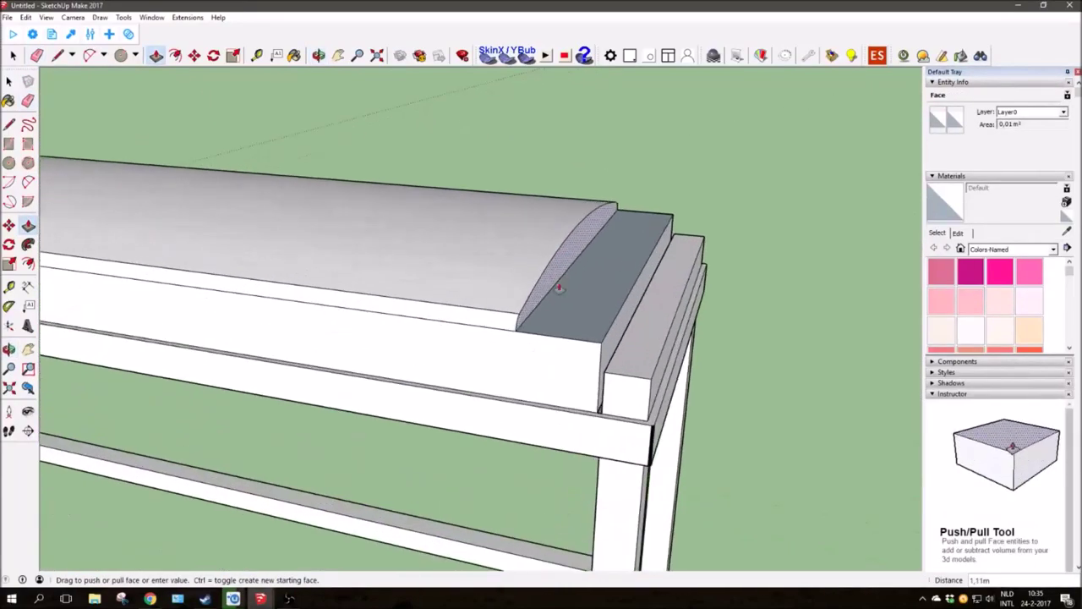
pyautogui.click(607, 325)
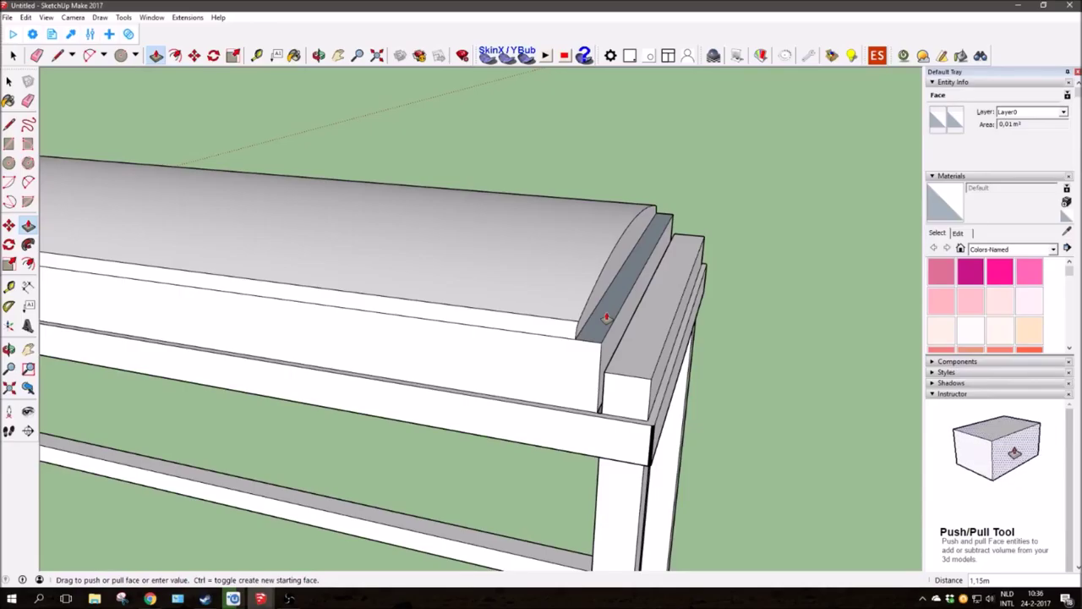
pyautogui.click(605, 339)
pyautogui.scroll(-5, 399, 292)
pyautogui.moveTo(399, 292)
pyautogui.mouseDown(button='middle')
pyautogui.moveTo(552, 275)
pyautogui.moveTo(362, 329)
pyautogui.mouseUp(button='middle')
pyautogui.scroll(3, 551, 275)
# - Orbit around both ends of the bench to check the domed cushion
pyautogui.press('e')
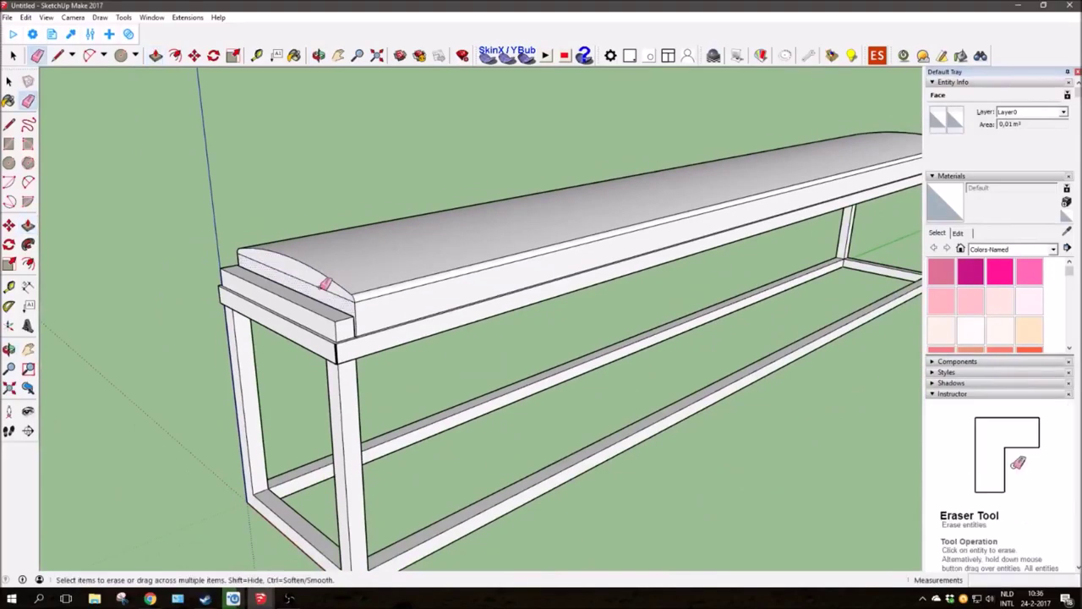
pyautogui.scroll(-3, 324, 288)
pyautogui.moveTo(580, 225)
pyautogui.mouseDown(button='middle')
pyautogui.moveTo(442, 217)
pyautogui.moveTo(547, 261)
pyautogui.mouseUp(button='middle')
pyautogui.scroll(3, 546, 261)
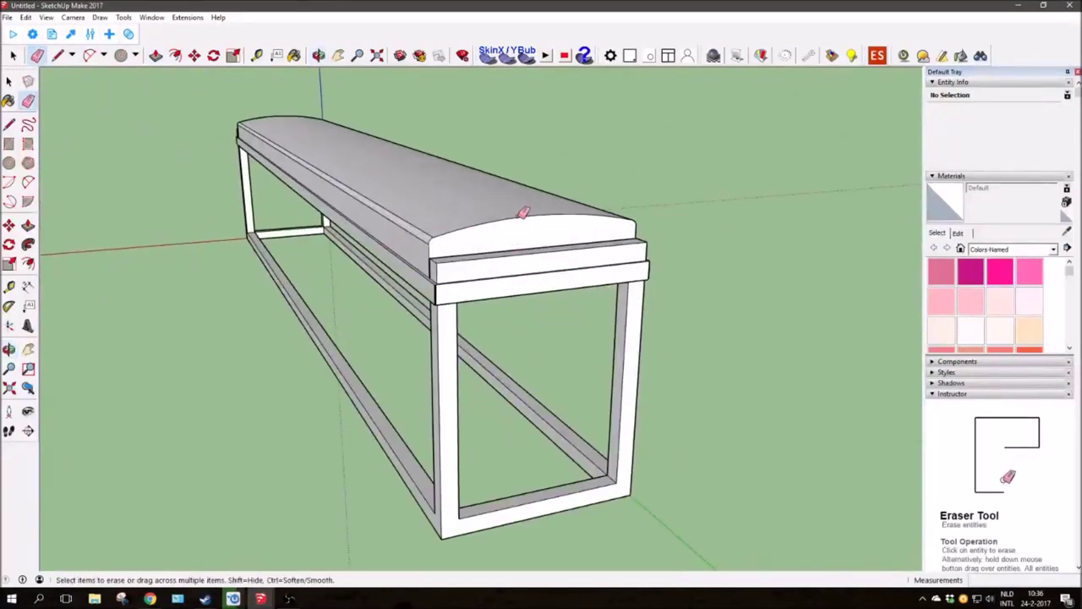
pyautogui.scroll(-2, 522, 217)
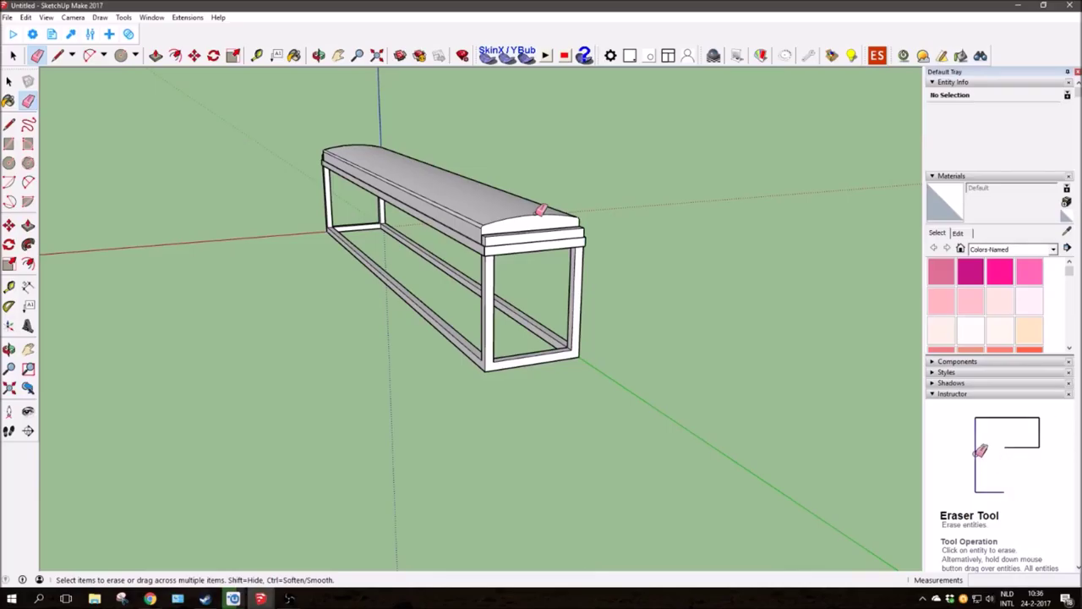
pyautogui.moveTo(541, 210); pyautogui.dragTo(496, 149, button='middle')
pyautogui.scroll(3, 375, 181)
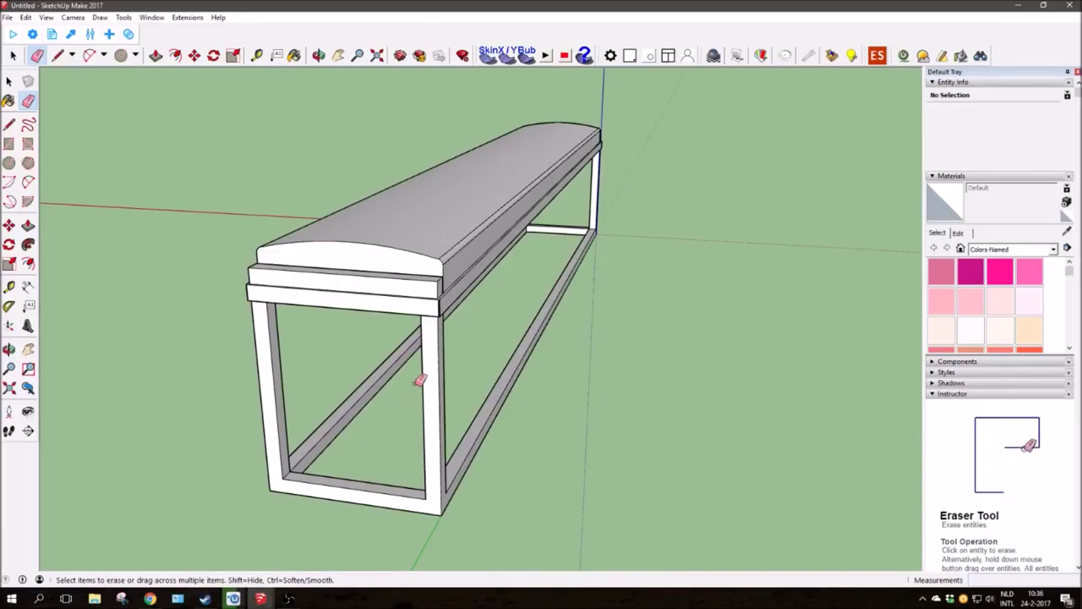
pyautogui.click(58, 54)
pyautogui.scroll(2, 457, 296)
pyautogui.scroll(3, 473, 309)
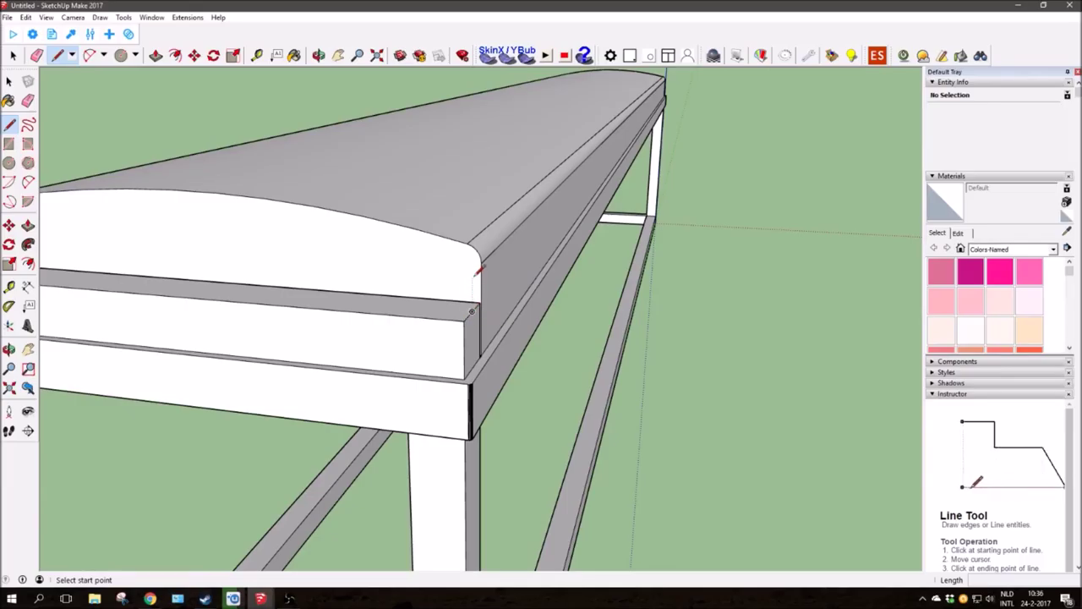
# - Draw a line from the seat edge corner at the bench end, closing a new face
pyautogui.click(481, 262)
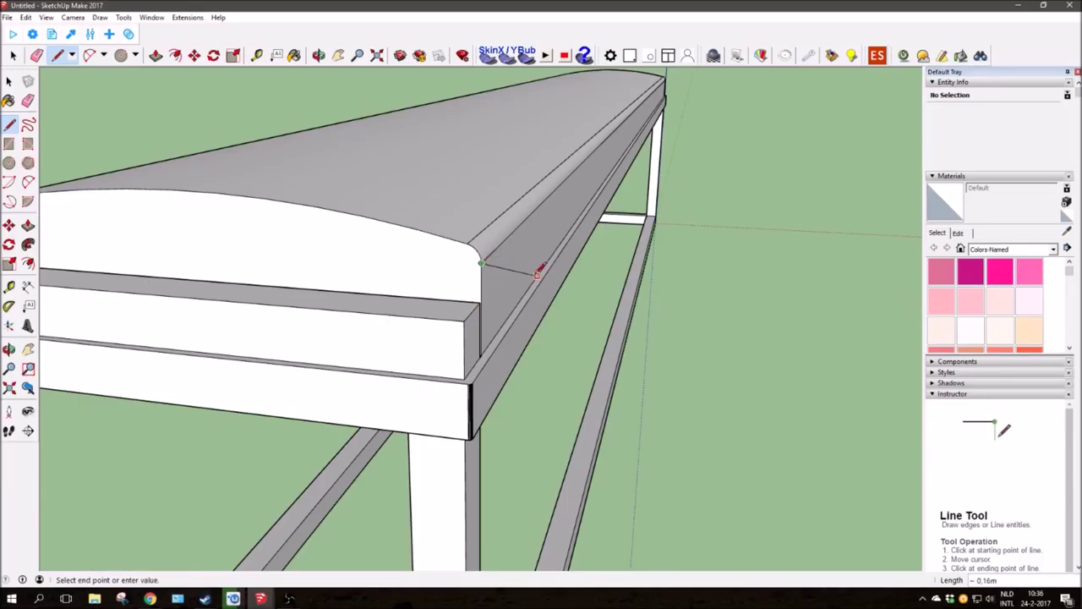
pyautogui.moveTo(585, 265)
pyautogui.mouseDown(button='middle')
pyautogui.moveTo(608, 223)
pyautogui.moveTo(557, 259)
pyautogui.mouseUp(button='middle')
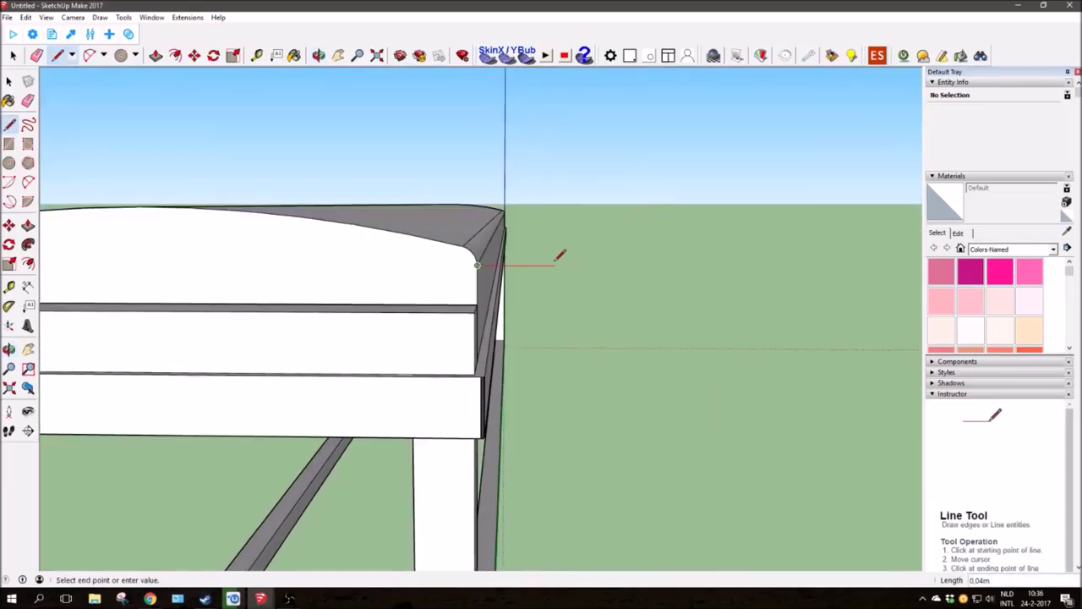
pyautogui.moveTo(570, 299)
pyautogui.mouseDown(button='middle')
pyautogui.moveTo(466, 352)
pyautogui.moveTo(564, 359)
pyautogui.mouseUp(button='middle')
pyautogui.click(562, 364)
# - Push/Pull the end face about 2.33 m along the full bench length
pyautogui.click(156, 55)
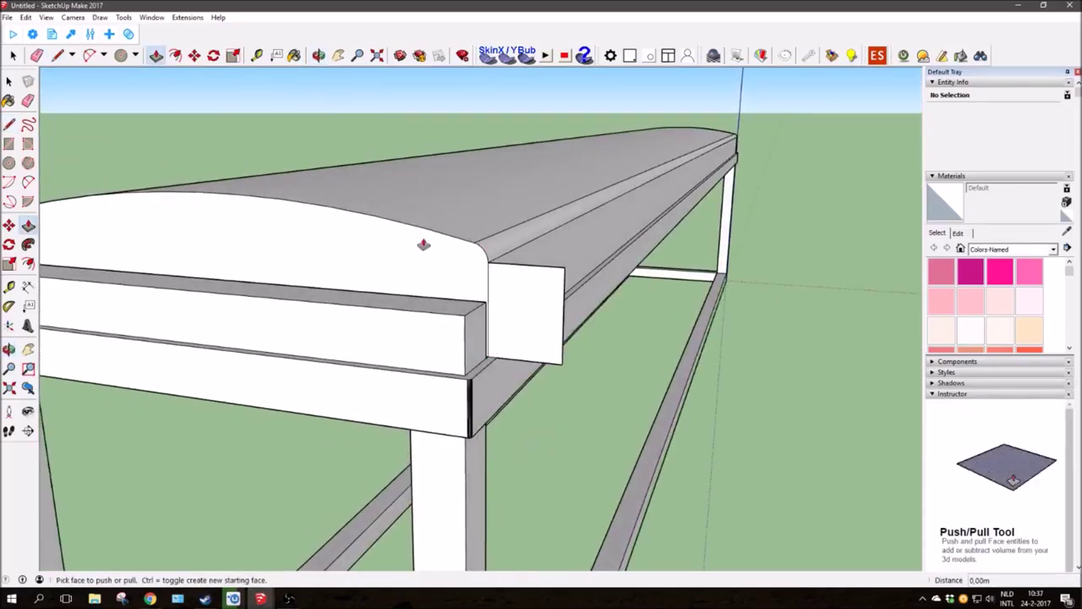
pyautogui.moveTo(519, 313); pyautogui.dragTo(671, 218)
pyautogui.moveTo(672, 217)
pyautogui.mouseDown(button='middle')
pyautogui.moveTo(545, 281)
pyautogui.moveTo(624, 299)
pyautogui.mouseUp(button='middle')
pyautogui.scroll(-3, 623, 299)
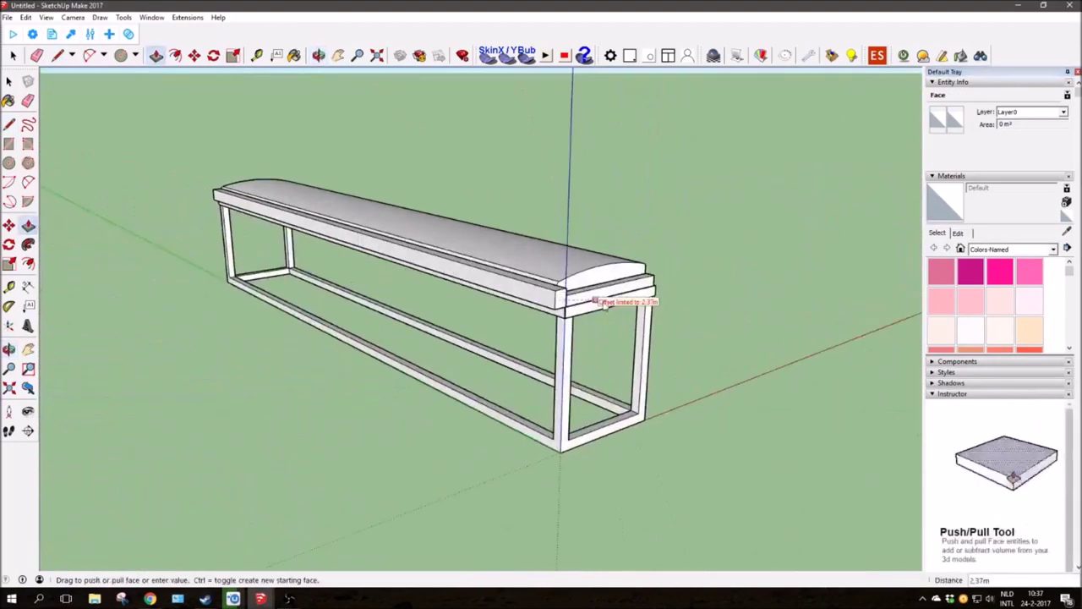
pyautogui.scroll(4, 635, 307)
pyautogui.scroll(3, 372, 220)
pyautogui.moveTo(285, 169); pyautogui.dragTo(111, 96, button='middle')
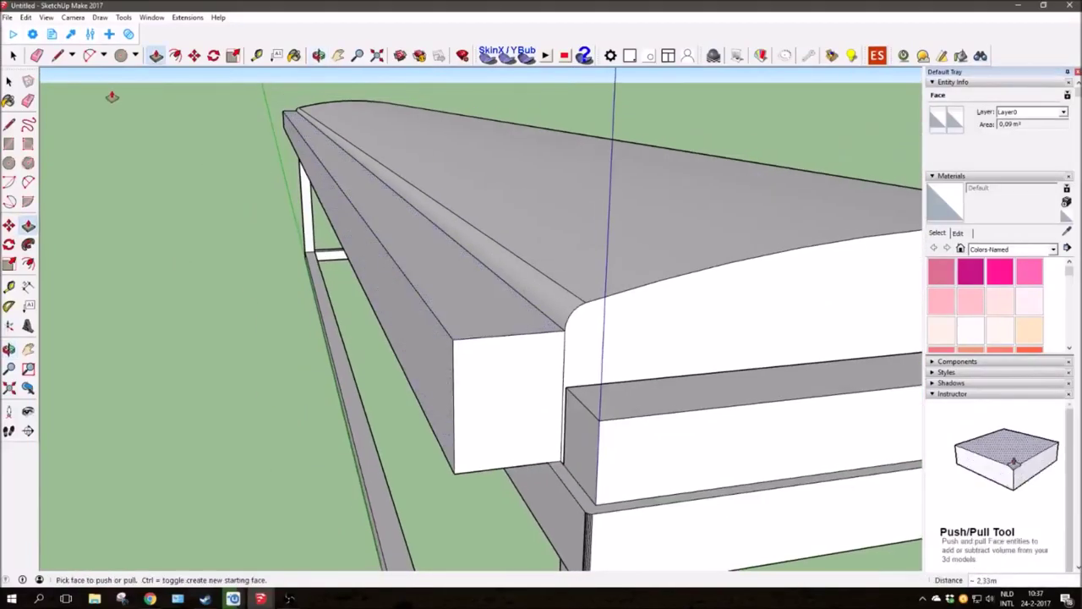
pyautogui.press('l')
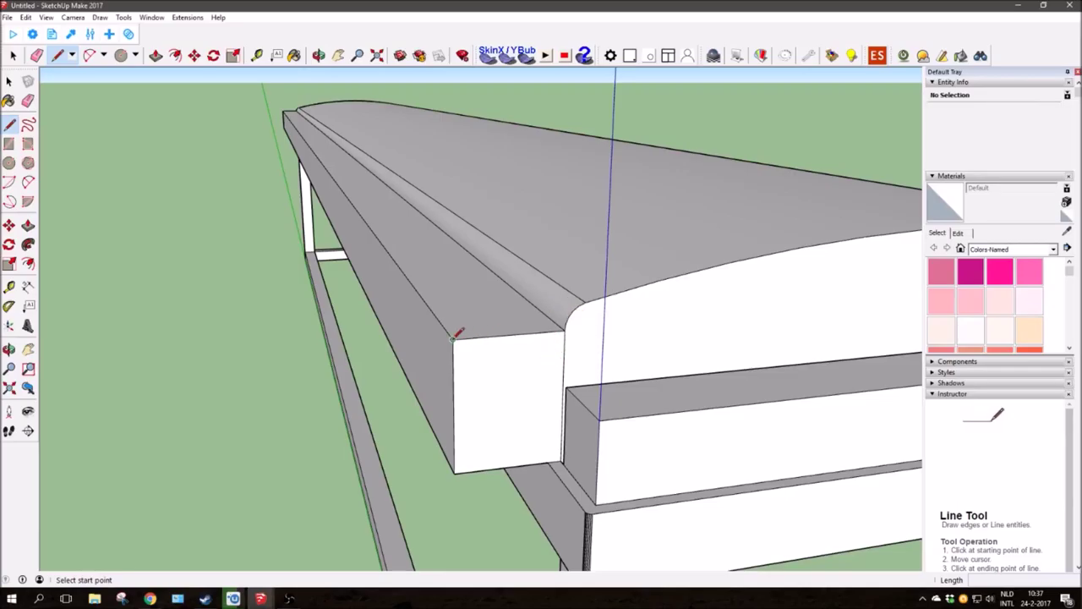
# - Draw a 0.55 m vertical edge up from the strip's top corner
pyautogui.click(500, 333)
pyautogui.scroll(-2, 504, 135)
pyautogui.scroll(2, 464, 162)
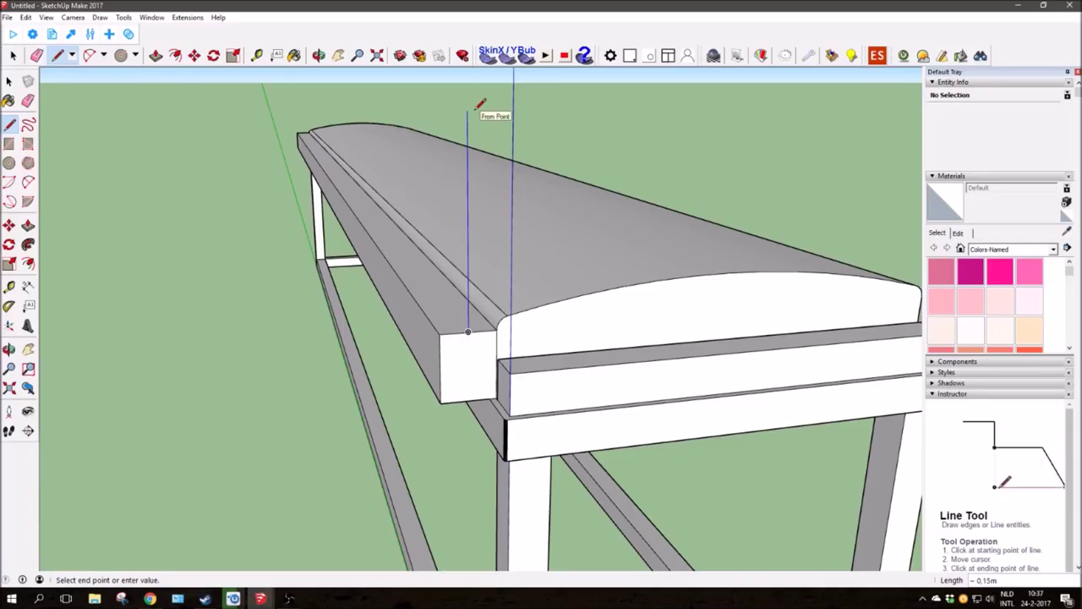
pyautogui.scroll(-3, 477, 105)
pyautogui.scroll(2, 476, 191)
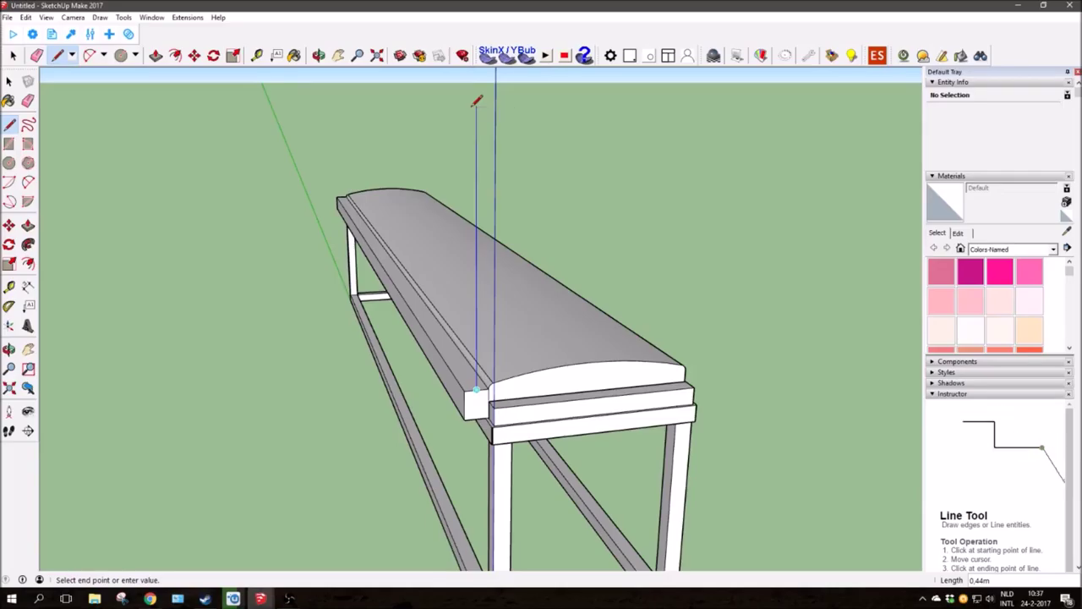
pyautogui.write('0,55')
pyautogui.press('Return')
# - Add a short horizontal edge along the red axis at the vertical edge's top
pyautogui.scroll(-3, 527, 338)
pyautogui.moveTo(527, 339)
pyautogui.mouseDown(button='middle')
pyautogui.moveTo(379, 310)
pyautogui.moveTo(461, 199)
pyautogui.mouseUp(button='middle')
pyautogui.scroll(3, 422, 286)
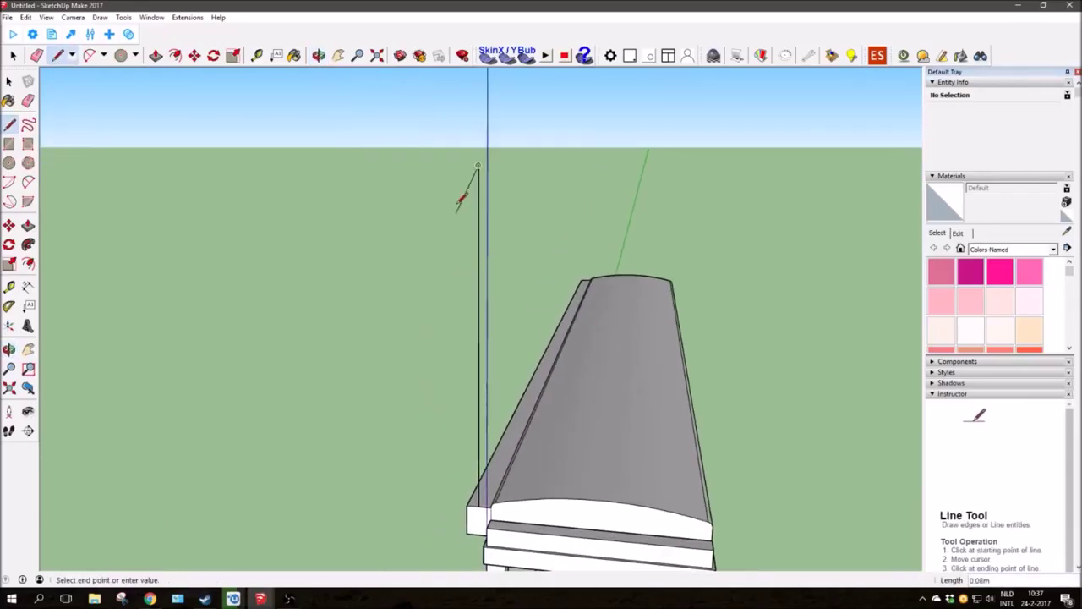
pyautogui.click(428, 164)
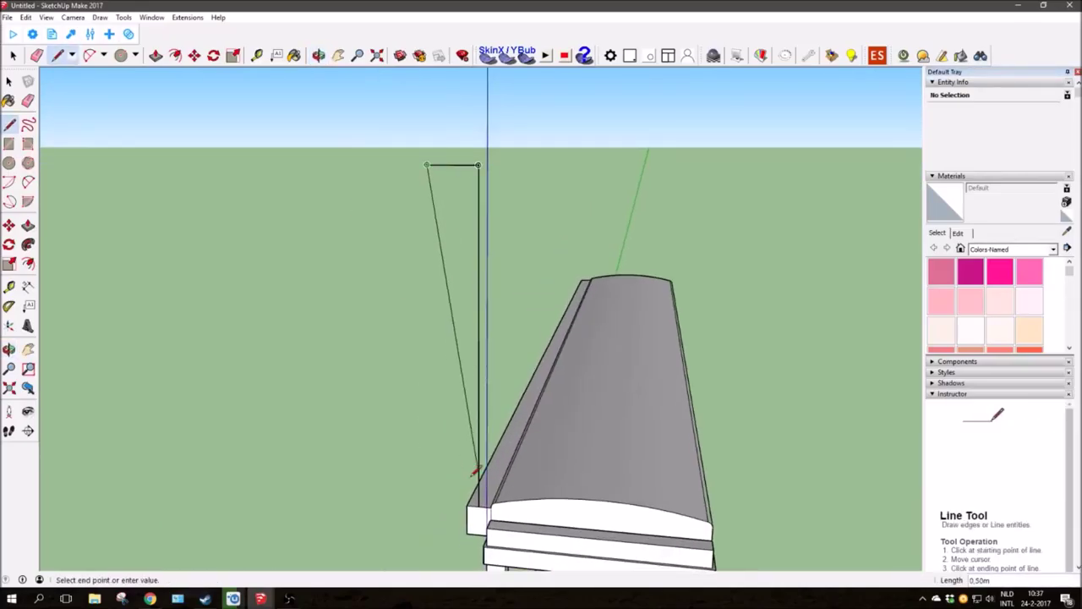
pyautogui.click(89, 56)
pyautogui.click(427, 165)
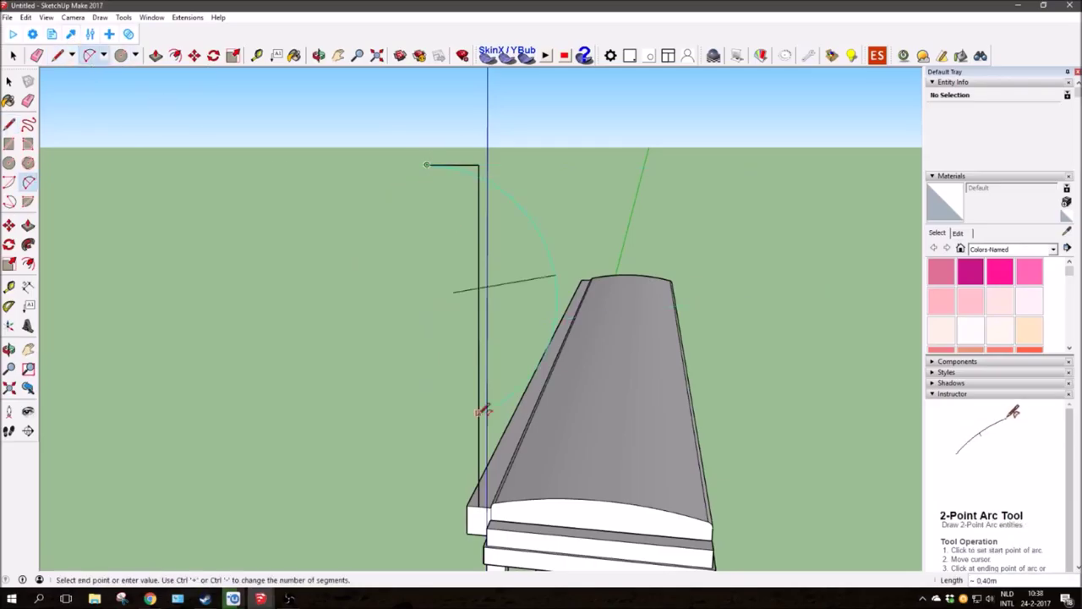
# - Draw two arcs between the top edge and the strip corners, closing the backrest face
pyautogui.click(466, 506)
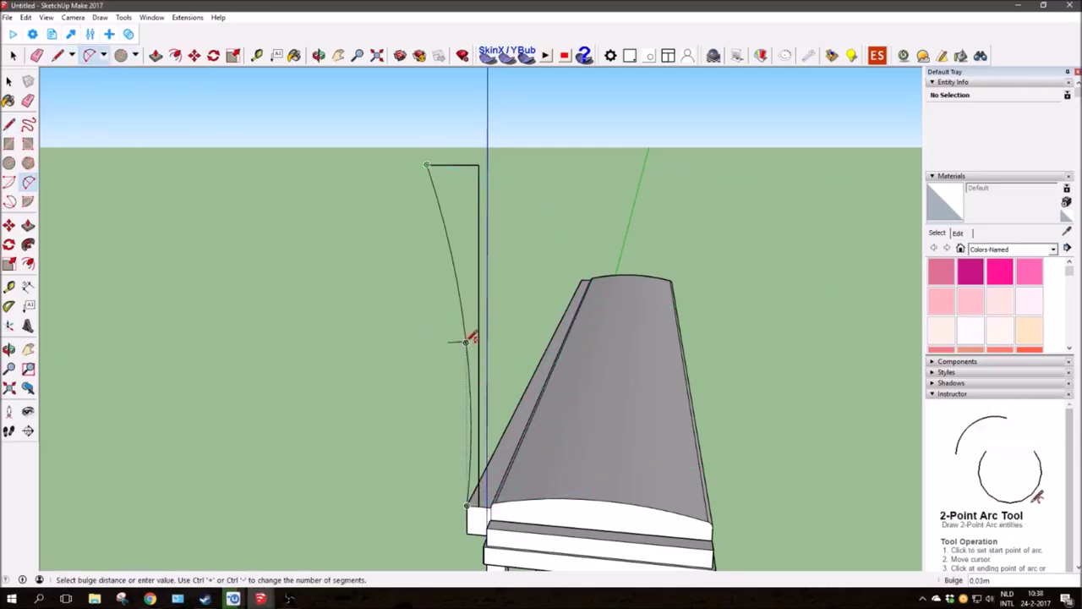
pyautogui.click(468, 341)
pyautogui.click(491, 508)
pyautogui.click(481, 165)
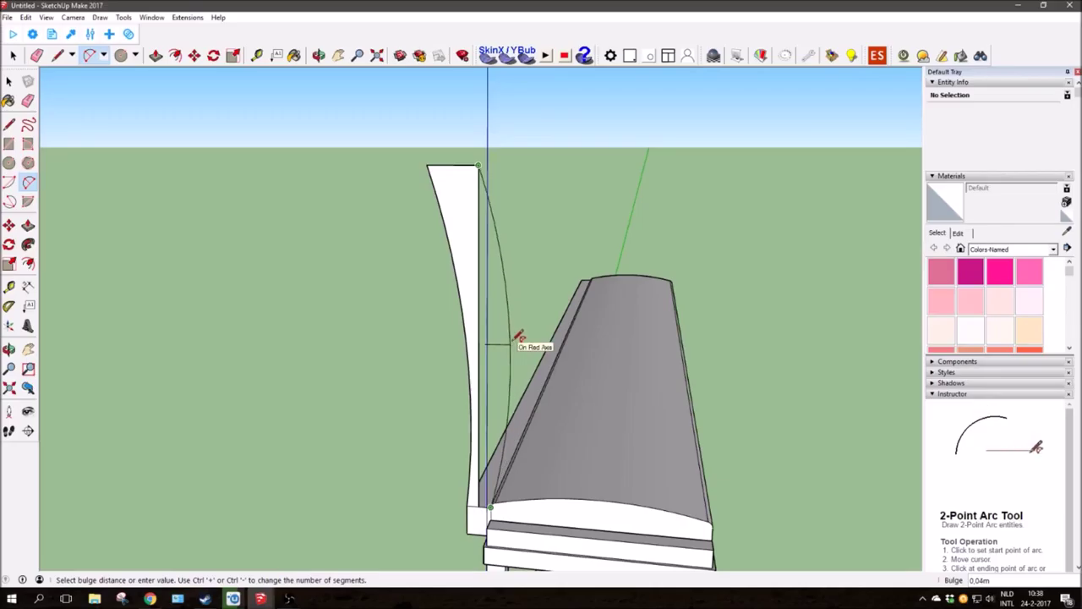
pyautogui.click(510, 339)
# - Add a slightly bulging arc along the backrest's top edge
pyautogui.moveTo(510, 338); pyautogui.dragTo(539, 297, button='middle')
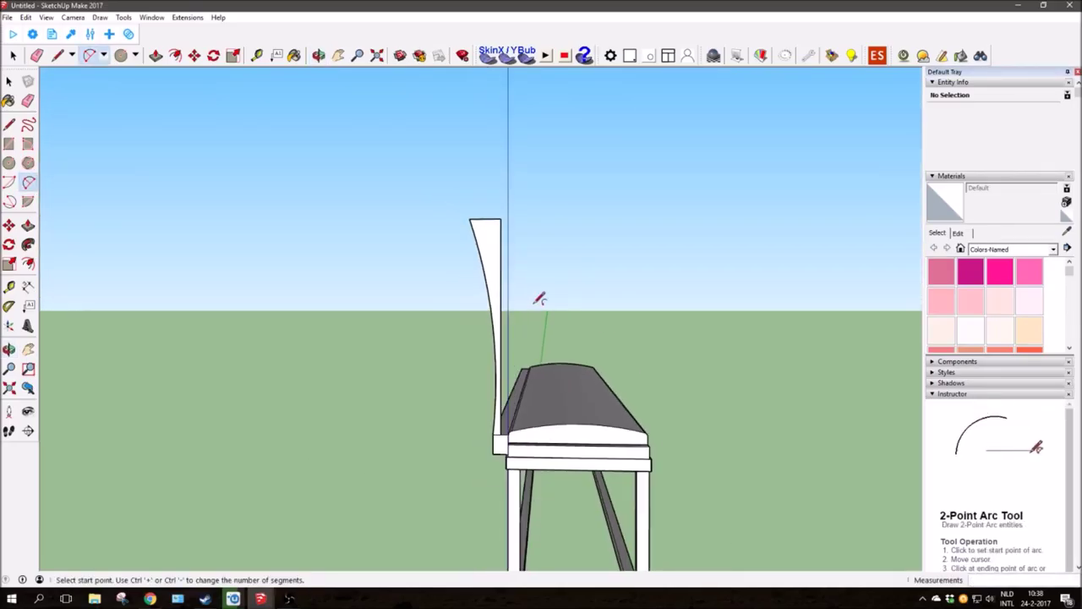
pyautogui.click(485, 221)
pyautogui.click(500, 277)
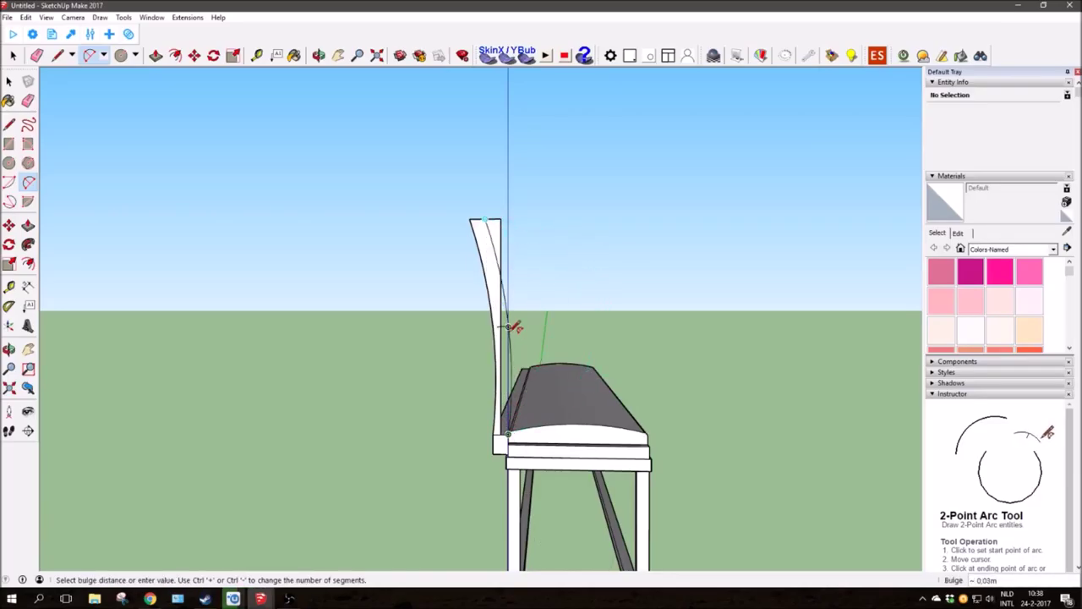
pyautogui.click(497, 253)
pyautogui.press('e')
pyautogui.scroll(3, 512, 188)
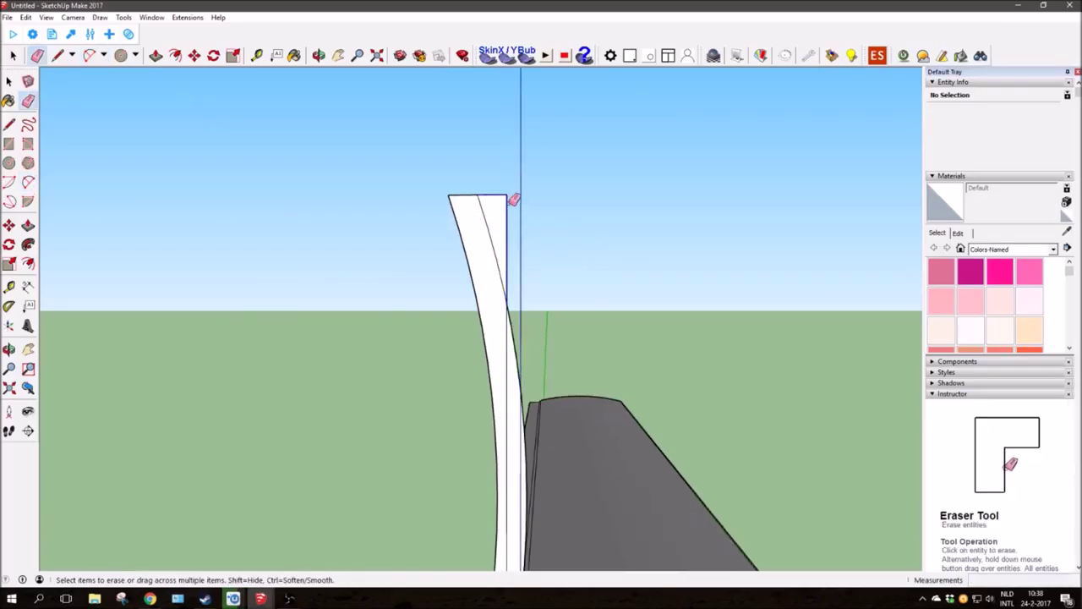
# - Orbit and zoom around the bench with the Eraser to check the full-length backrest
pyautogui.scroll(-4, 519, 314)
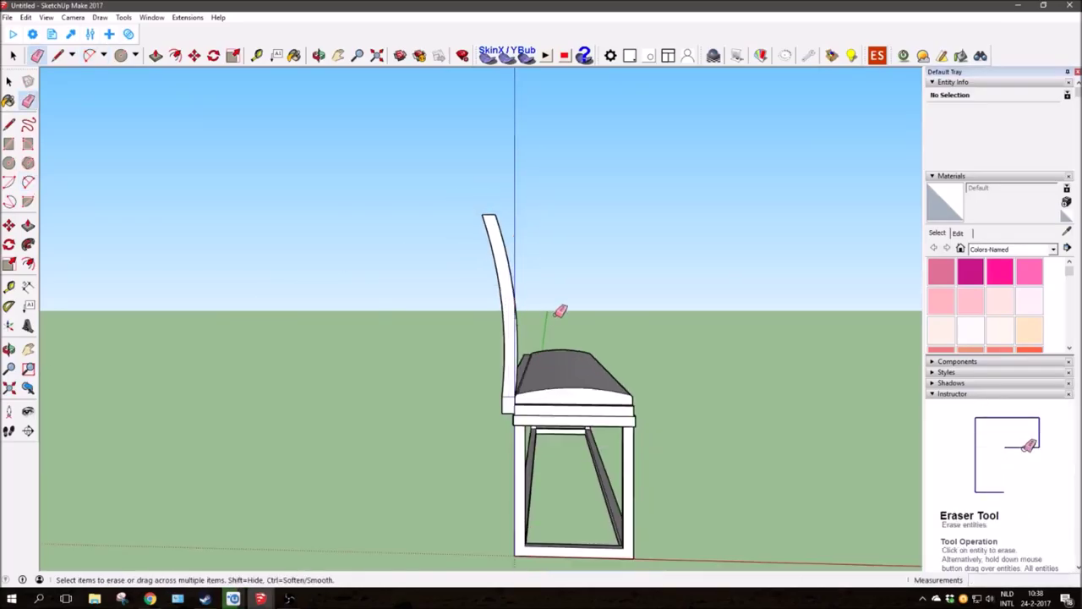
pyautogui.moveTo(549, 311)
pyautogui.mouseDown(button='middle')
pyautogui.moveTo(574, 311)
pyautogui.moveTo(241, 346)
pyautogui.mouseUp(button='middle')
pyautogui.scroll(2, 367, 358)
pyautogui.moveTo(367, 357)
pyautogui.mouseDown(button='middle')
pyautogui.moveTo(347, 357)
pyautogui.moveTo(259, 419)
pyautogui.moveTo(306, 369)
pyautogui.mouseUp(button='middle')
pyautogui.press('e')
pyautogui.scroll(3, 313, 370)
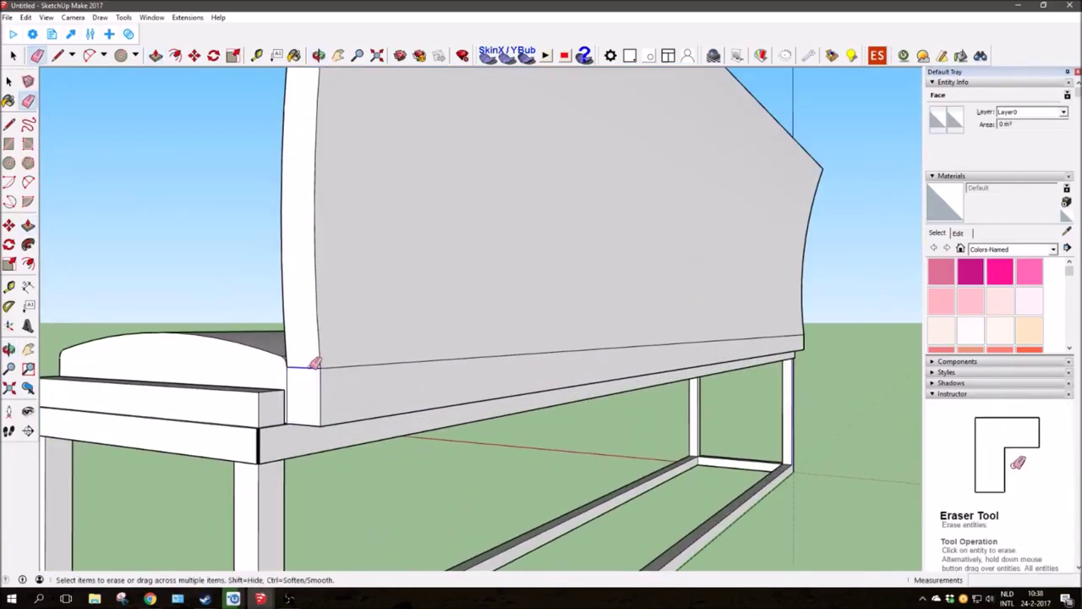
pyautogui.scroll(-3, 459, 331)
pyautogui.moveTo(460, 330)
pyautogui.mouseDown(button='middle')
pyautogui.moveTo(426, 355)
pyautogui.moveTo(331, 313)
pyautogui.moveTo(514, 299)
pyautogui.moveTo(452, 302)
pyautogui.mouseUp(button='middle')
pyautogui.scroll(-3, 452, 301)
pyautogui.scroll(-1, 461, 295)
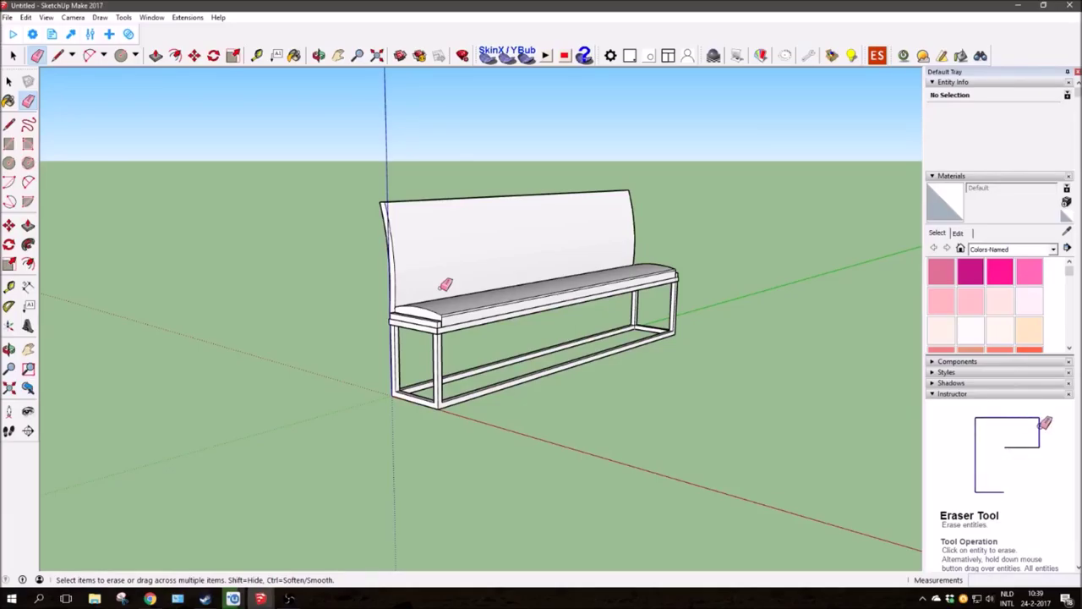
pyautogui.scroll(5, 448, 338)
# - Start a dividing line on the seat rail and select the rail's front face
pyautogui.moveTo(449, 346); pyautogui.dragTo(430, 282, button='middle')
pyautogui.scroll(3, 507, 296)
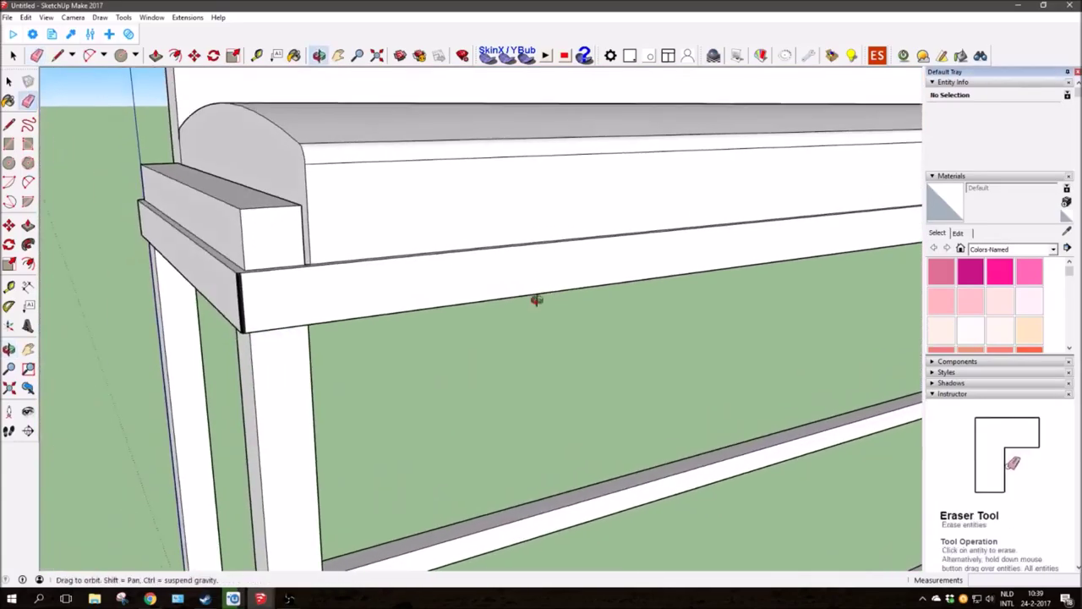
pyautogui.click(57, 55)
pyautogui.moveTo(374, 261); pyautogui.dragTo(165, 271, button='middle')
pyautogui.scroll(2, 164, 271)
pyautogui.click(244, 271)
pyautogui.press('Escape')
pyautogui.click(304, 274)
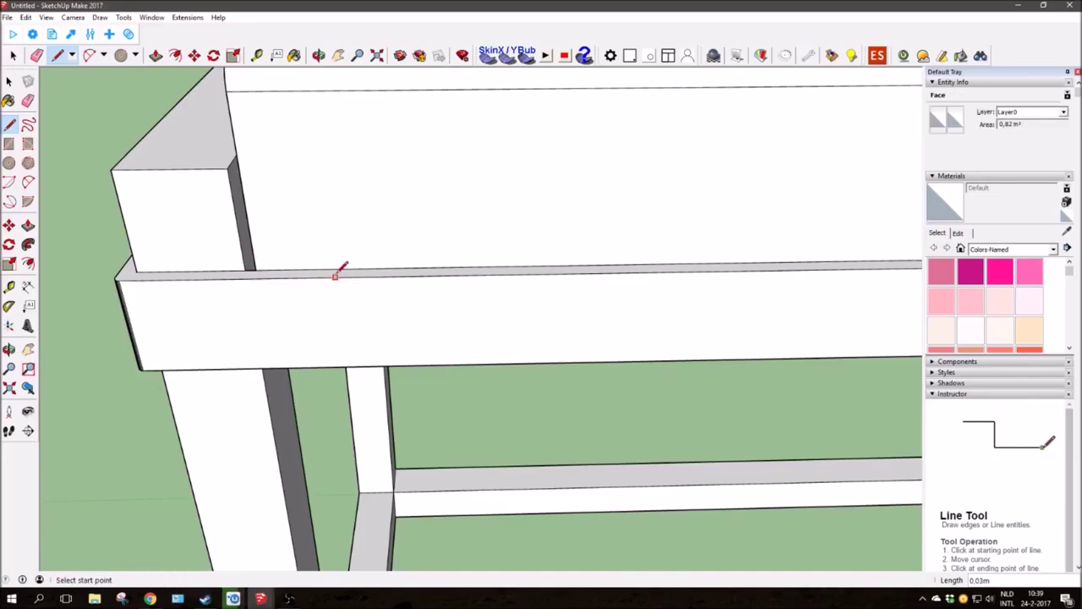
pyautogui.moveTo(343, 245)
pyautogui.mouseDown(button='middle')
pyautogui.moveTo(587, 258)
pyautogui.moveTo(550, 295)
pyautogui.moveTo(575, 268)
pyautogui.moveTo(679, 251)
pyautogui.mouseUp(button='middle')
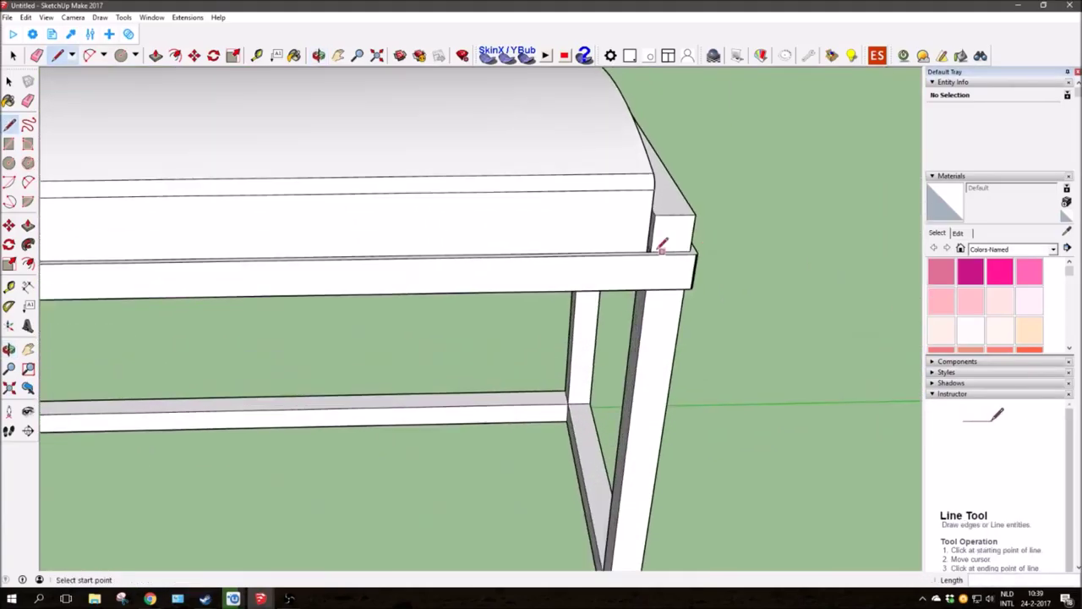
pyautogui.scroll(3, 679, 251)
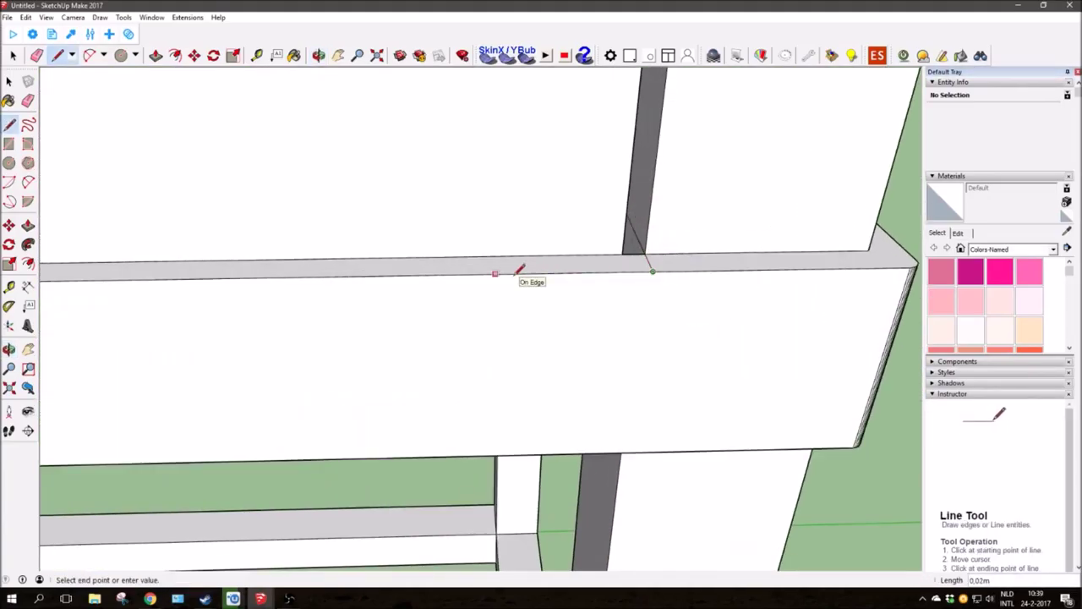
# - Push the seat rail's front face back 0.03 m to form a recessed step
pyautogui.click(156, 55)
pyautogui.moveTo(363, 262); pyautogui.dragTo(465, 412)
pyautogui.press('e')
pyautogui.scroll(-5, 374, 425)
pyautogui.scroll(-5, 420, 394)
pyautogui.moveTo(420, 394)
pyautogui.mouseDown(button='middle')
pyautogui.moveTo(552, 338)
pyautogui.moveTo(406, 338)
pyautogui.moveTo(510, 294)
pyautogui.mouseUp(button='middle')
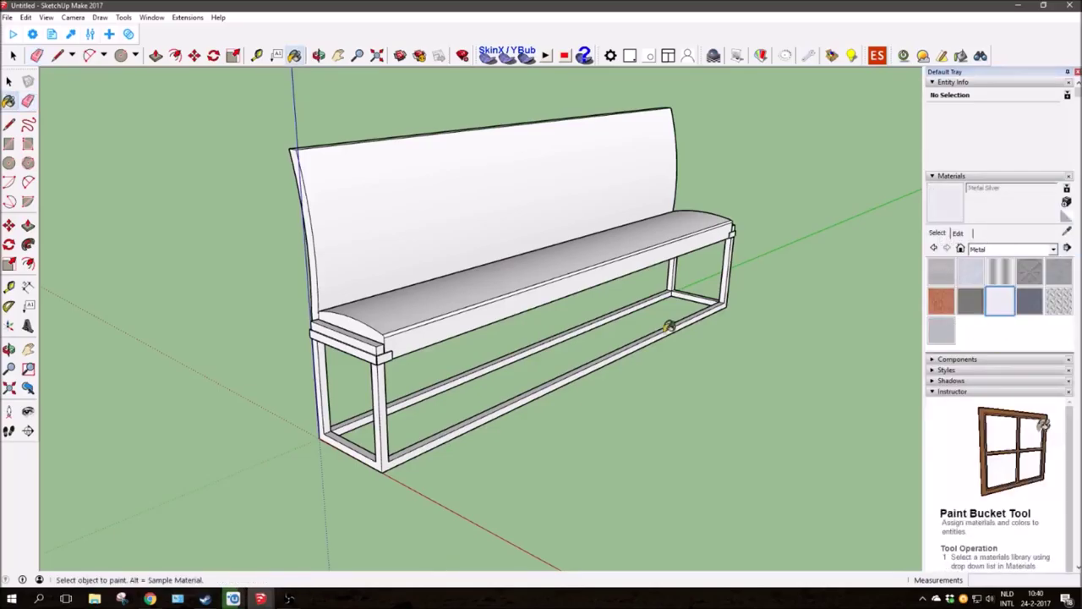
# - Orbit around the rails, corners and legs to inspect the silver frame
pyautogui.scroll(5, 668, 326)
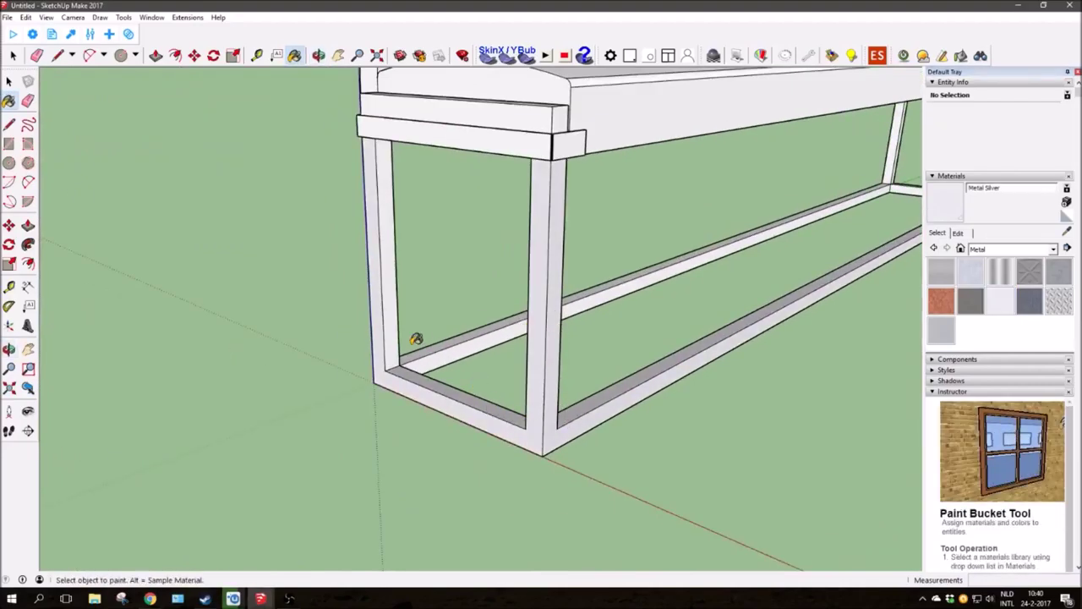
pyautogui.moveTo(738, 341); pyautogui.dragTo(742, 190, button='middle')
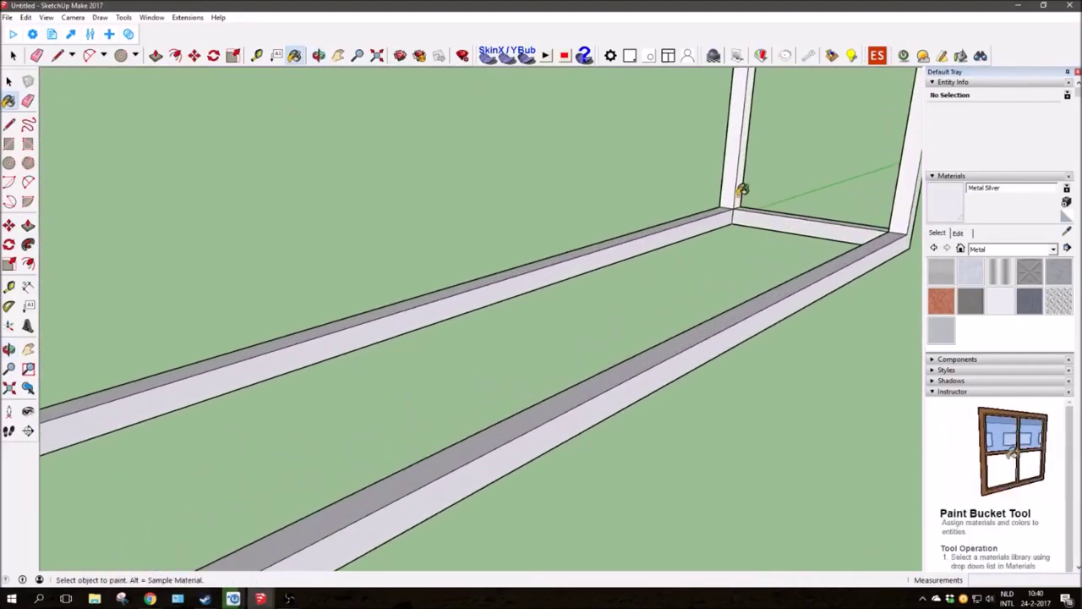
pyautogui.scroll(-3, 727, 203)
pyautogui.moveTo(725, 193)
pyautogui.mouseDown(button='middle')
pyautogui.moveTo(633, 309)
pyautogui.moveTo(547, 149)
pyautogui.mouseUp(button='middle')
pyautogui.scroll(3, 556, 137)
pyautogui.scroll(3, 573, 126)
pyautogui.moveTo(614, 189)
pyautogui.mouseDown(button='middle')
pyautogui.moveTo(645, 249)
pyautogui.moveTo(464, 319)
pyautogui.moveTo(248, 287)
pyautogui.mouseUp(button='middle')
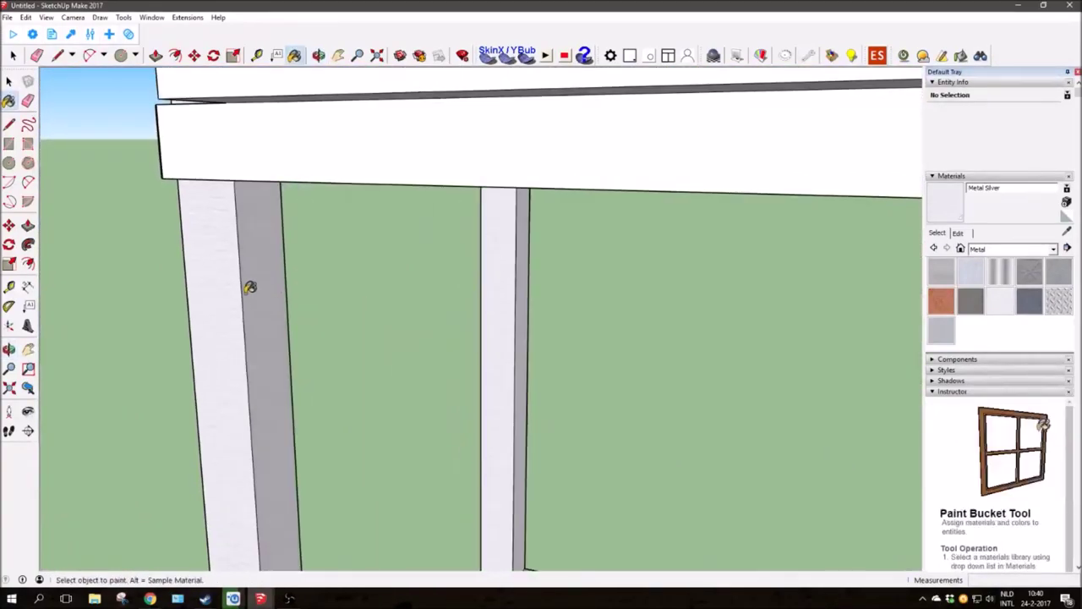
pyautogui.moveTo(565, 404)
pyautogui.mouseDown(button='middle')
pyautogui.moveTo(574, 420)
pyautogui.moveTo(302, 167)
pyautogui.mouseUp(button='middle')
pyautogui.moveTo(309, 215)
pyautogui.mouseDown(button='middle')
pyautogui.moveTo(541, 273)
pyautogui.moveTo(573, 252)
pyautogui.moveTo(635, 248)
pyautogui.moveTo(551, 256)
pyautogui.moveTo(764, 302)
pyautogui.mouseUp(button='middle')
pyautogui.scroll(5, 435, 359)
pyautogui.moveTo(435, 358)
pyautogui.mouseDown(button='middle')
pyautogui.moveTo(350, 220)
pyautogui.moveTo(368, 251)
pyautogui.mouseUp(button='middle')
pyautogui.moveTo(702, 231); pyautogui.dragTo(564, 247, button='middle')
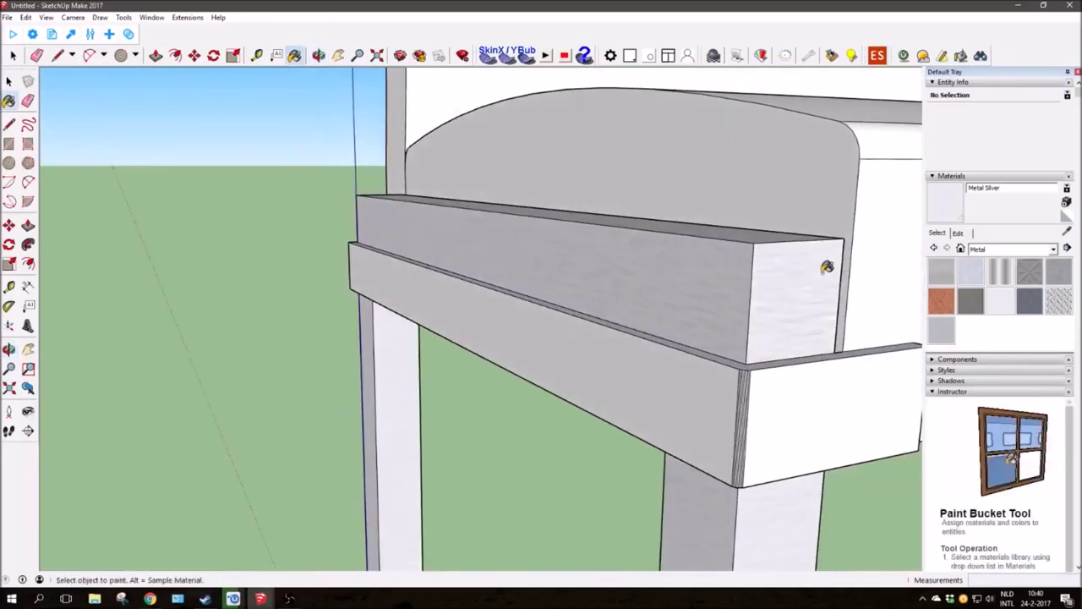
pyautogui.moveTo(850, 263); pyautogui.dragTo(558, 256, button='middle')
pyautogui.moveTo(792, 265)
pyautogui.mouseDown(button='middle')
pyautogui.moveTo(698, 212)
pyautogui.moveTo(778, 367)
pyautogui.moveTo(814, 348)
pyautogui.moveTo(599, 219)
pyautogui.moveTo(578, 191)
pyautogui.moveTo(566, 259)
pyautogui.moveTo(633, 336)
pyautogui.moveTo(623, 268)
pyautogui.moveTo(391, 310)
pyautogui.moveTo(555, 278)
pyautogui.moveTo(578, 437)
pyautogui.moveTo(836, 229)
pyautogui.moveTo(550, 296)
pyautogui.moveTo(528, 266)
pyautogui.mouseUp(button='middle')
# - Paint the seat's front face with the black material
pyautogui.press('b')
pyautogui.scroll(3, 580, 273)
pyautogui.scroll(2, 599, 303)
pyautogui.press('e')
pyautogui.scroll(-3, 575, 415)
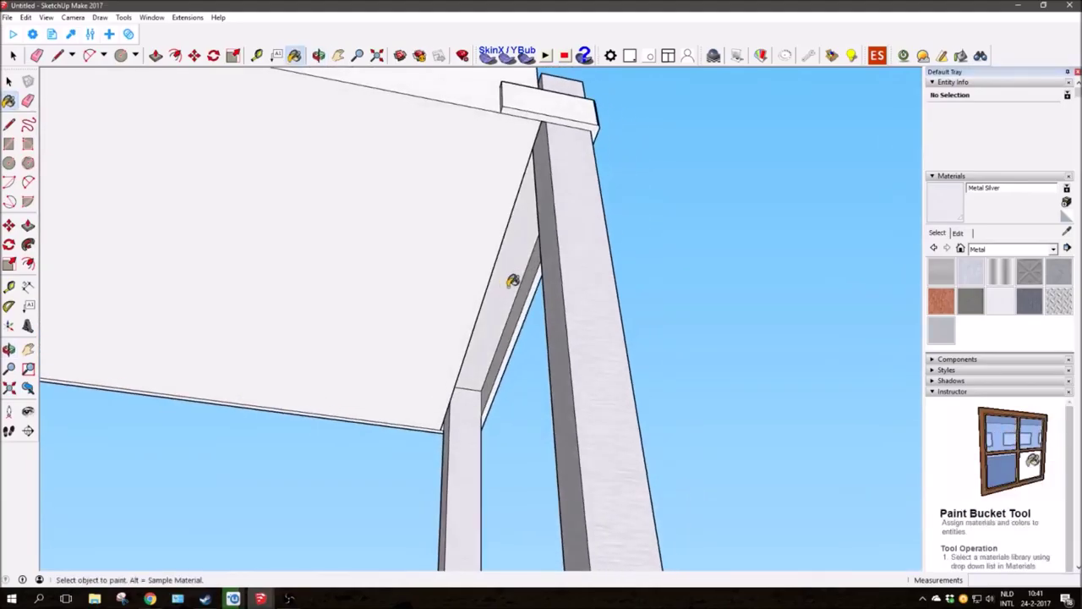
pyautogui.scroll(-5, 441, 453)
pyautogui.moveTo(442, 452)
pyautogui.mouseDown(button='middle')
pyautogui.moveTo(478, 507)
pyautogui.moveTo(549, 415)
pyautogui.moveTo(432, 388)
pyautogui.mouseUp(button='middle')
pyautogui.scroll(3, 432, 388)
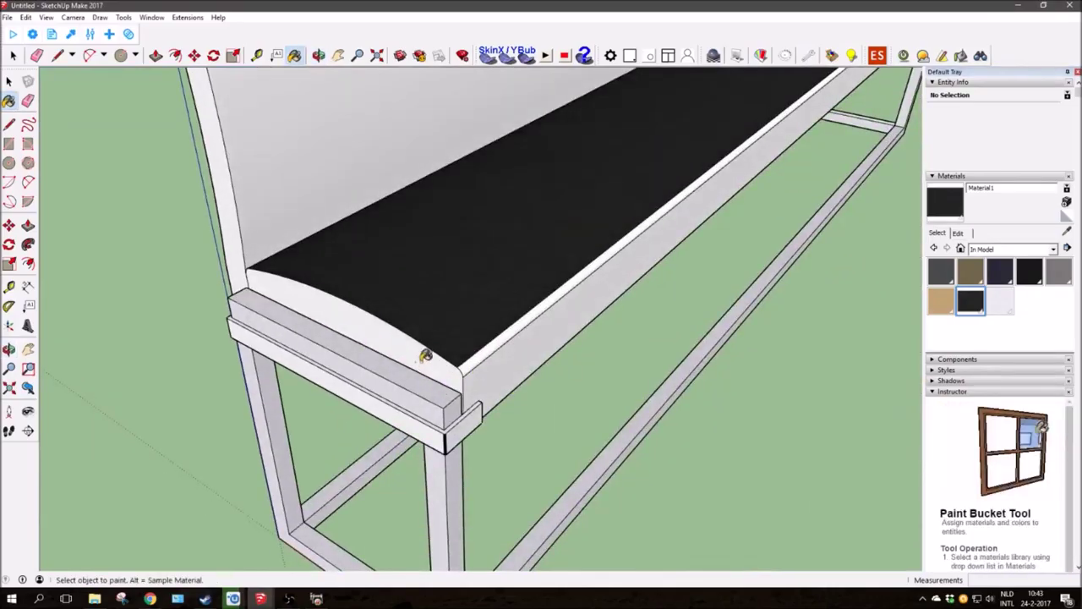
pyautogui.click(426, 356)
pyautogui.scroll(-3, 479, 358)
# - Paint the bench's back face black, then check the underside corner and seat front
pyautogui.moveTo(478, 358)
pyautogui.mouseDown(button='middle')
pyautogui.moveTo(483, 316)
pyautogui.moveTo(336, 253)
pyautogui.moveTo(385, 278)
pyautogui.moveTo(380, 193)
pyautogui.moveTo(628, 236)
pyautogui.moveTo(561, 248)
pyautogui.moveTo(649, 247)
pyautogui.moveTo(256, 234)
pyautogui.mouseUp(button='middle')
pyautogui.click(671, 307)
pyautogui.scroll(3, 609, 307)
pyautogui.scroll(2, 655, 288)
pyautogui.moveTo(655, 288)
pyautogui.mouseDown(button='middle')
pyautogui.moveTo(696, 280)
pyautogui.moveTo(466, 307)
pyautogui.moveTo(441, 273)
pyautogui.moveTo(534, 283)
pyautogui.moveTo(338, 423)
pyautogui.mouseUp(button='middle')
pyautogui.scroll(3, 439, 328)
pyautogui.moveTo(439, 328)
pyautogui.mouseDown(button='middle')
pyautogui.moveTo(507, 309)
pyautogui.moveTo(360, 270)
pyautogui.moveTo(310, 235)
pyautogui.moveTo(378, 294)
pyautogui.mouseUp(button='middle')
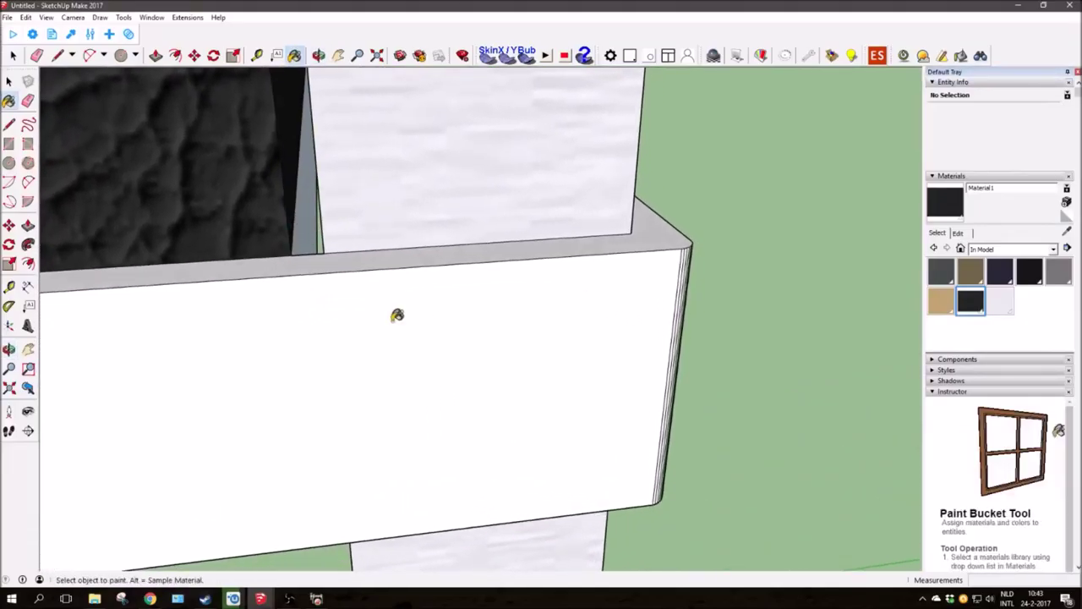
pyautogui.scroll(-3, 317, 242)
pyautogui.scroll(2, 253, 220)
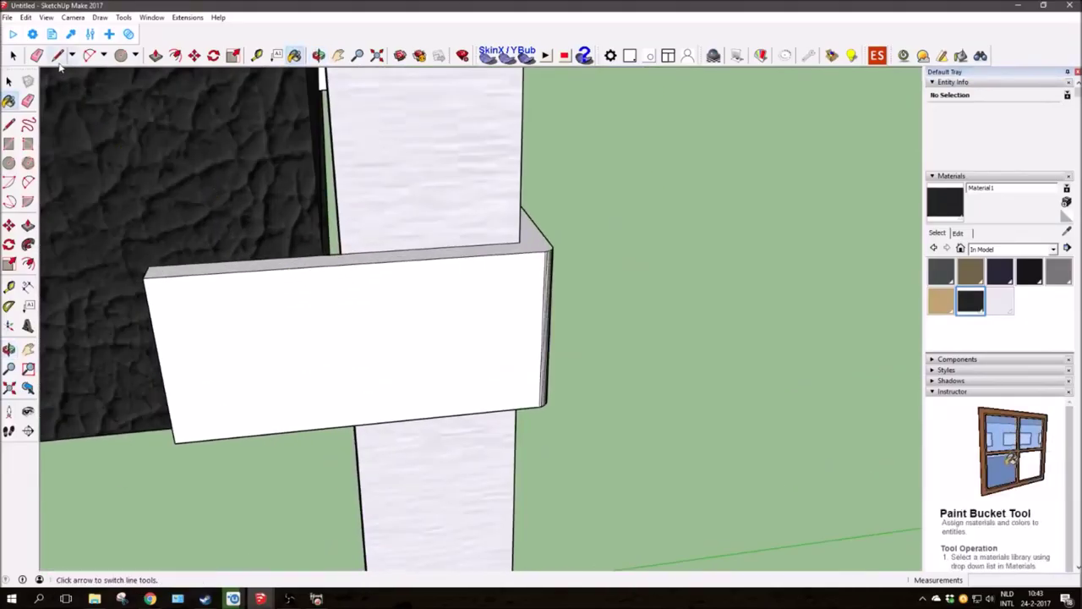
# - Orbit beneath the bench to look up at the band under the seat
pyautogui.click(58, 56)
pyautogui.scroll(5, 437, 246)
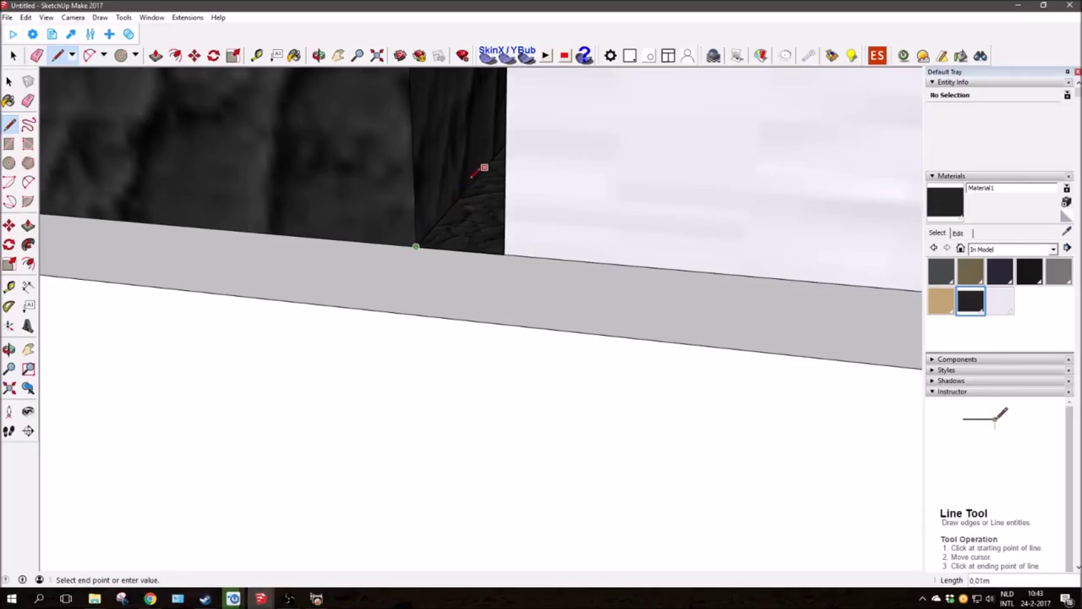
pyautogui.click(948, 207)
pyautogui.scroll(-3, 483, 205)
pyautogui.moveTo(483, 205)
pyautogui.mouseDown(button='middle')
pyautogui.moveTo(423, 97)
pyautogui.moveTo(594, 265)
pyautogui.moveTo(502, 293)
pyautogui.moveTo(496, 276)
pyautogui.moveTo(367, 239)
pyautogui.moveTo(316, 150)
pyautogui.moveTo(628, 435)
pyautogui.moveTo(403, 363)
pyautogui.mouseUp(button='middle')
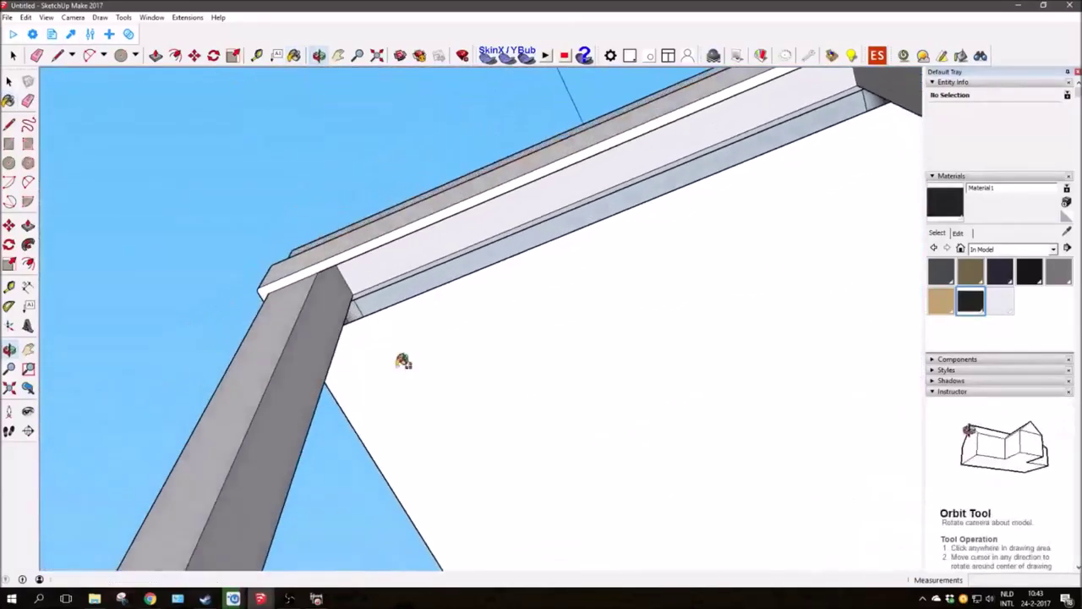
pyautogui.scroll(3, 398, 266)
pyautogui.moveTo(398, 265)
pyautogui.mouseDown(button='middle')
pyautogui.moveTo(244, 357)
pyautogui.moveTo(96, 491)
pyautogui.moveTo(126, 508)
pyautogui.moveTo(251, 380)
pyautogui.mouseUp(button='middle')
pyautogui.scroll(2, 270, 333)
pyautogui.moveTo(270, 333); pyautogui.dragTo(301, 389, button='middle')
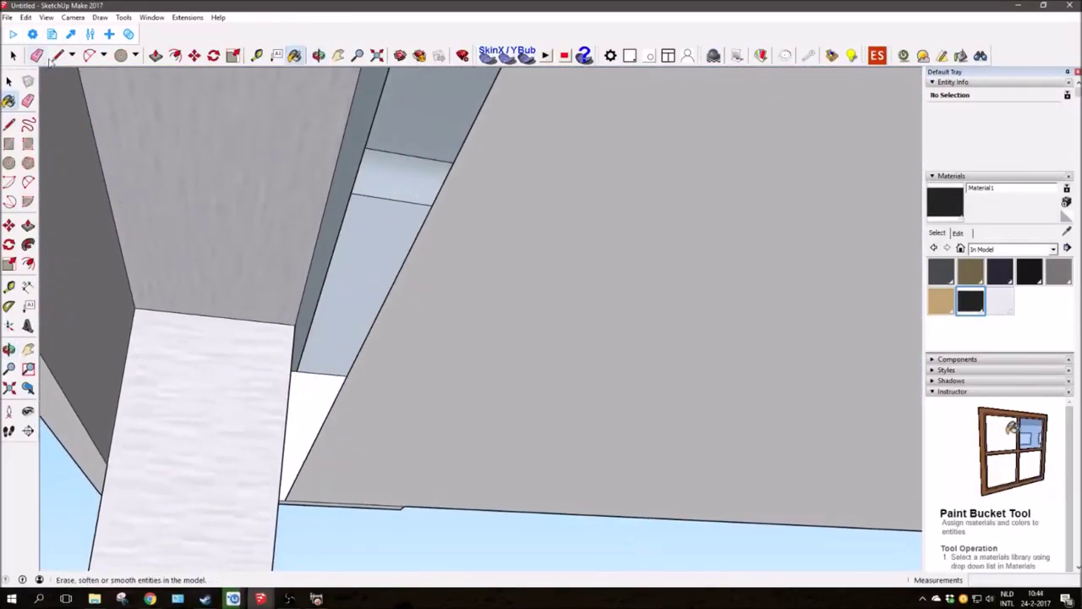
pyautogui.moveTo(296, 490)
pyautogui.mouseDown(button='middle')
pyautogui.moveTo(617, 415)
pyautogui.moveTo(633, 321)
pyautogui.moveTo(715, 212)
pyautogui.moveTo(705, 278)
pyautogui.moveTo(751, 386)
pyautogui.moveTo(919, 157)
pyautogui.moveTo(654, 276)
pyautogui.moveTo(686, 258)
pyautogui.moveTo(652, 145)
pyautogui.moveTo(663, 82)
pyautogui.moveTo(727, 139)
pyautogui.moveTo(738, 201)
pyautogui.mouseUp(button='middle')
pyautogui.rightClick(676, 281)
pyautogui.moveTo(681, 253)
pyautogui.mouseDown(button='middle')
pyautogui.moveTo(671, 296)
pyautogui.moveTo(664, 277)
pyautogui.mouseUp(button='middle')
pyautogui.moveTo(606, 101)
pyautogui.mouseDown(button='middle')
pyautogui.moveTo(681, 174)
pyautogui.moveTo(512, 114)
pyautogui.mouseUp(button='middle')
# - Paint the underside band black and check it against the frame
pyautogui.press('b')
pyautogui.click(548, 290)
pyautogui.moveTo(548, 290); pyautogui.dragTo(546, 263, button='middle')
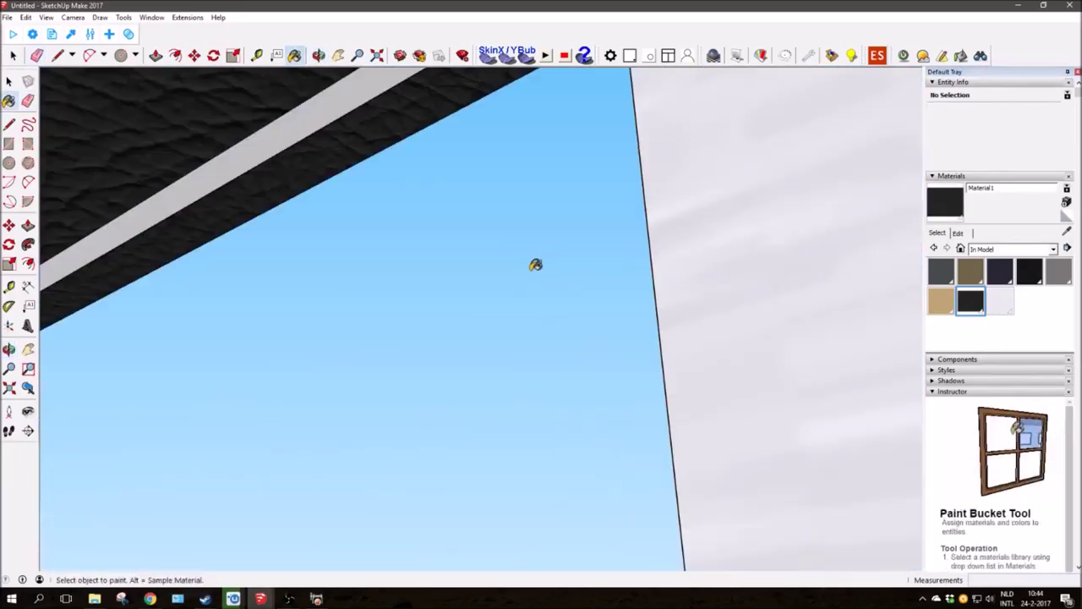
pyautogui.moveTo(303, 127)
pyautogui.mouseDown(button='middle')
pyautogui.moveTo(296, 152)
pyautogui.moveTo(68, 234)
pyautogui.moveTo(363, 175)
pyautogui.moveTo(778, 212)
pyautogui.moveTo(652, 201)
pyautogui.moveTo(583, 107)
pyautogui.moveTo(544, 314)
pyautogui.moveTo(508, 363)
pyautogui.moveTo(493, 316)
pyautogui.moveTo(593, 231)
pyautogui.mouseUp(button='middle')
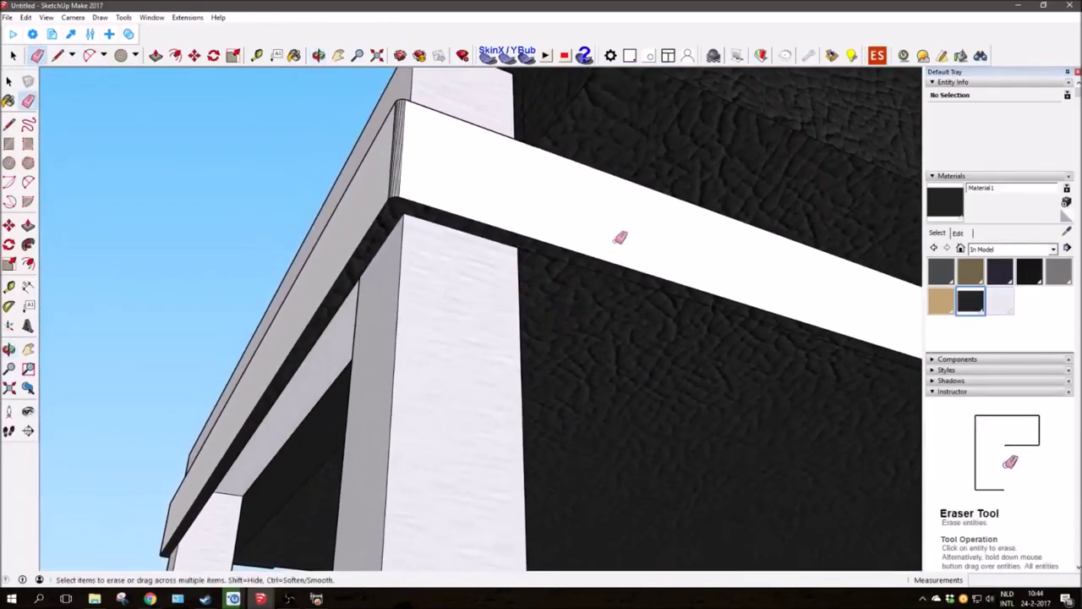
pyautogui.moveTo(619, 267)
pyautogui.mouseDown(button='middle')
pyautogui.moveTo(406, 343)
pyautogui.moveTo(324, 300)
pyautogui.moveTo(445, 326)
pyautogui.moveTo(440, 353)
pyautogui.moveTo(396, 404)
pyautogui.moveTo(553, 309)
pyautogui.moveTo(587, 312)
pyautogui.moveTo(356, 265)
pyautogui.moveTo(180, 283)
pyautogui.moveTo(85, 353)
pyautogui.moveTo(169, 321)
pyautogui.moveTo(236, 254)
pyautogui.moveTo(272, 174)
pyautogui.moveTo(290, 265)
pyautogui.moveTo(270, 140)
pyautogui.moveTo(363, 387)
pyautogui.moveTo(421, 250)
pyautogui.moveTo(370, 244)
pyautogui.moveTo(261, 380)
pyautogui.moveTo(558, 364)
pyautogui.moveTo(457, 311)
pyautogui.moveTo(517, 325)
pyautogui.mouseUp(button='middle')
pyautogui.press('b')
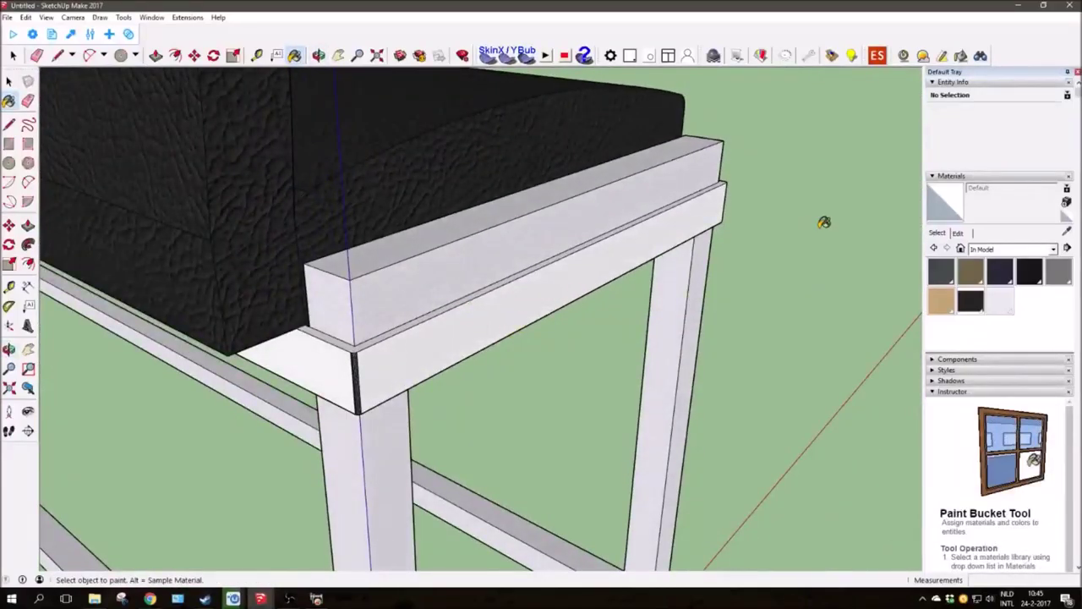
# - Zoom and orbit around the bench corner, bracket and under the seat to check the Metal Silver frame
pyautogui.scroll(3, 354, 365)
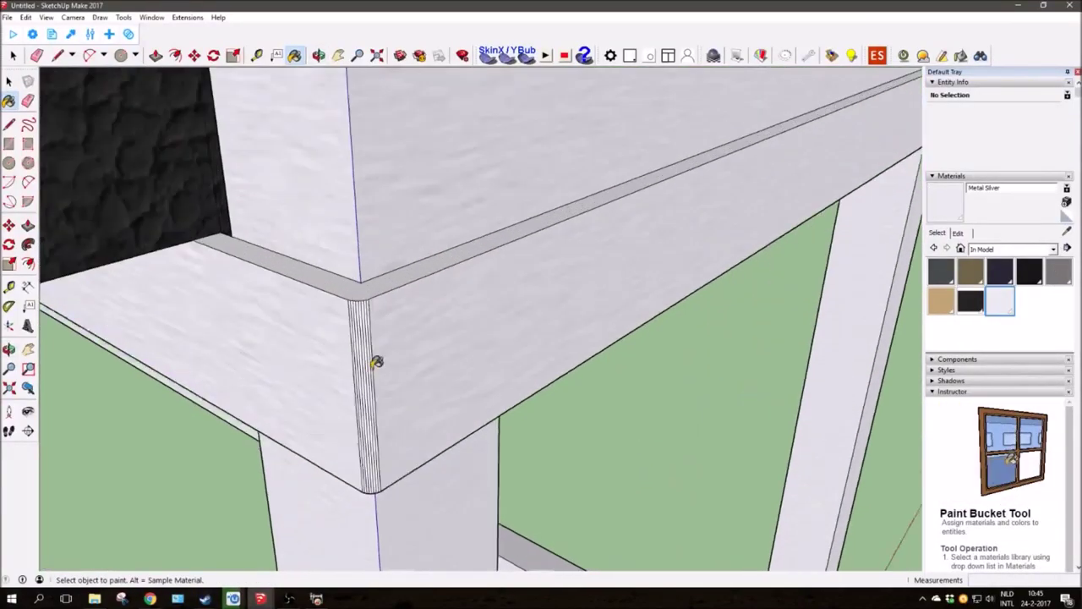
pyautogui.scroll(2, 374, 361)
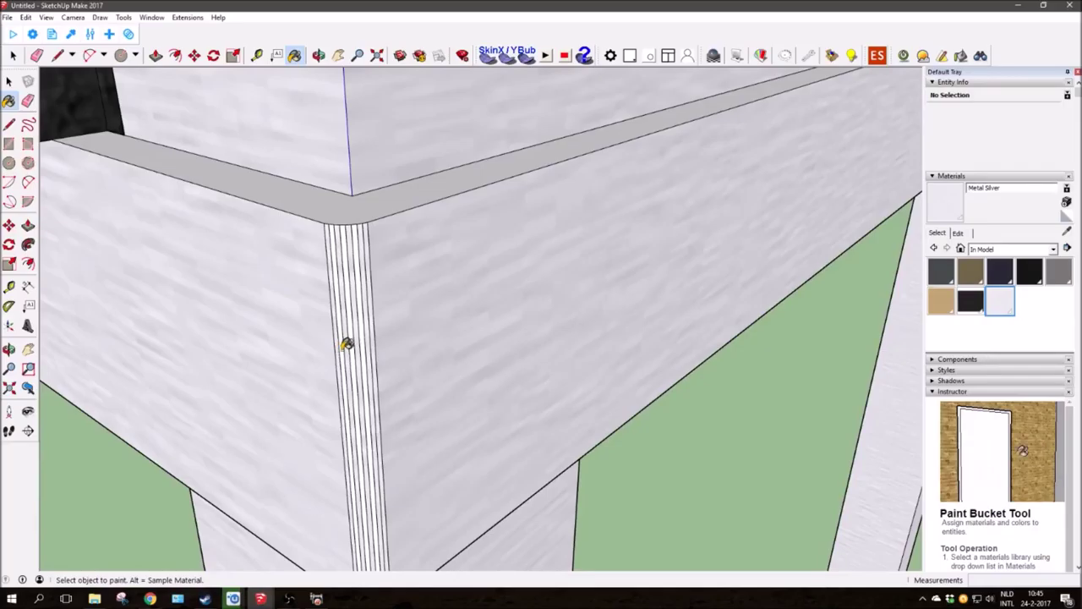
pyautogui.moveTo(382, 339); pyautogui.dragTo(374, 253, button='middle')
pyautogui.scroll(-2, 346, 193)
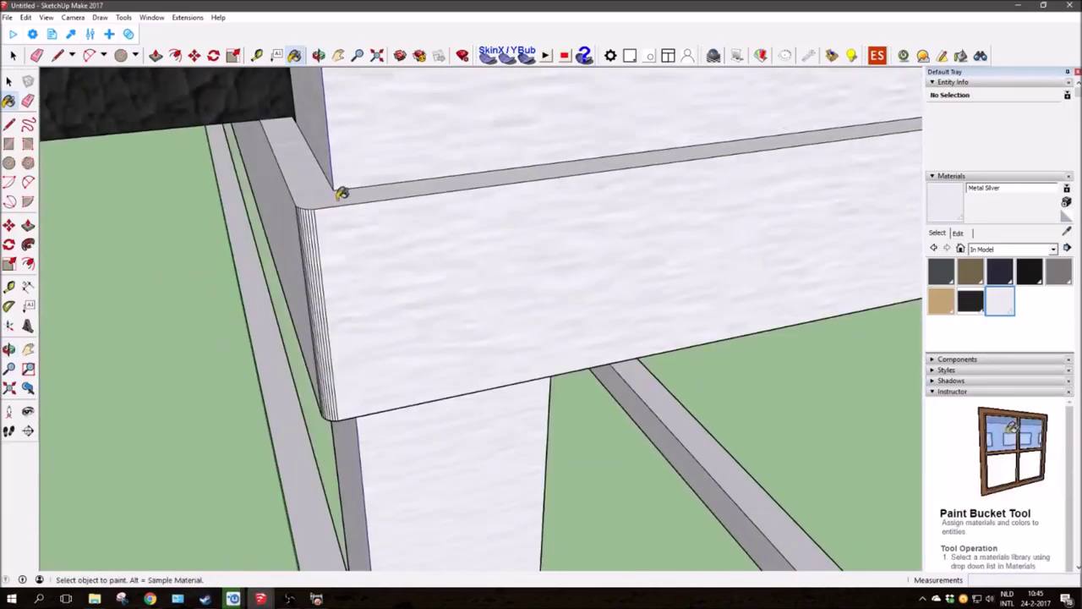
pyautogui.scroll(-5, 628, 242)
pyautogui.scroll(5, 592, 312)
pyautogui.scroll(2, 591, 313)
pyautogui.scroll(2, 483, 290)
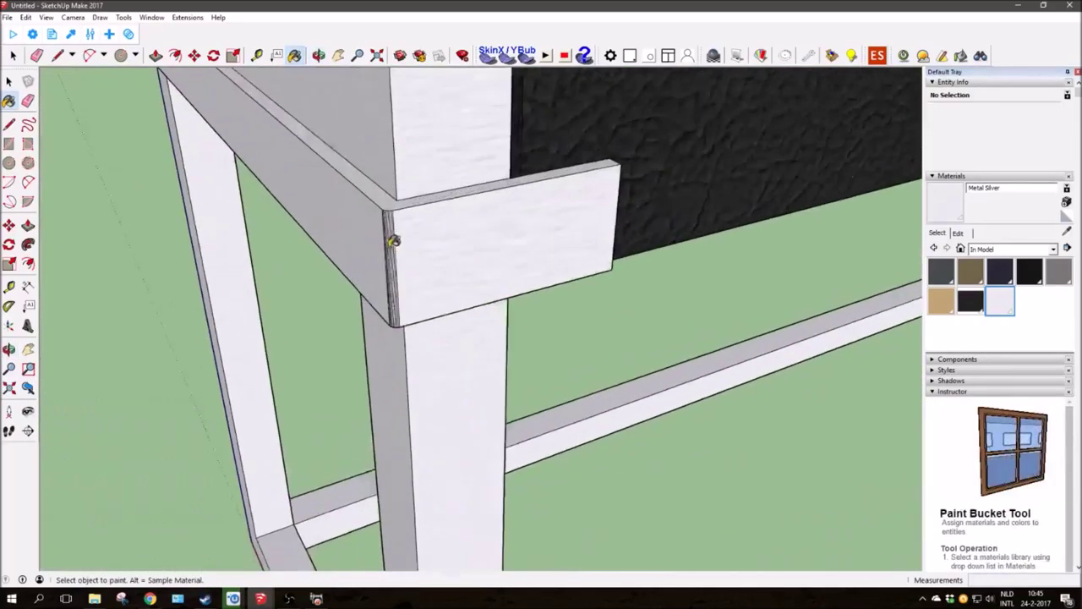
pyautogui.scroll(2, 394, 242)
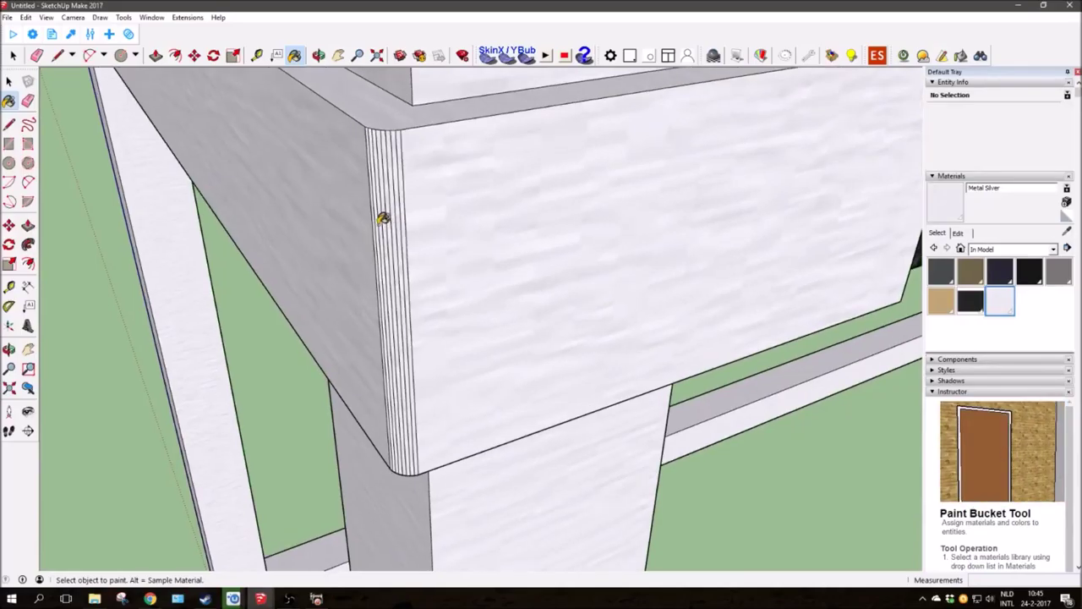
pyautogui.scroll(3, 380, 214)
pyautogui.scroll(1, 358, 169)
pyautogui.scroll(-5, 404, 174)
pyautogui.moveTo(403, 174)
pyautogui.mouseDown(button='middle')
pyautogui.moveTo(555, 210)
pyautogui.moveTo(473, 229)
pyautogui.moveTo(686, 244)
pyautogui.moveTo(536, 187)
pyautogui.moveTo(597, 223)
pyautogui.moveTo(600, 242)
pyautogui.mouseUp(button='middle')
pyautogui.scroll(-3, 207, 340)
pyautogui.scroll(3, 519, 300)
pyautogui.moveTo(519, 299)
pyautogui.mouseDown(button='middle')
pyautogui.moveTo(549, 302)
pyautogui.moveTo(544, 210)
pyautogui.mouseUp(button='middle')
pyautogui.scroll(3, 549, 302)
pyautogui.moveTo(509, 295)
pyautogui.mouseDown(button='middle')
pyautogui.moveTo(495, 222)
pyautogui.moveTo(614, 435)
pyautogui.moveTo(682, 405)
pyautogui.moveTo(254, 358)
pyautogui.moveTo(628, 394)
pyautogui.moveTo(350, 218)
pyautogui.moveTo(558, 380)
pyautogui.moveTo(327, 268)
pyautogui.moveTo(177, 405)
pyautogui.moveTo(362, 373)
pyautogui.mouseUp(button='middle')
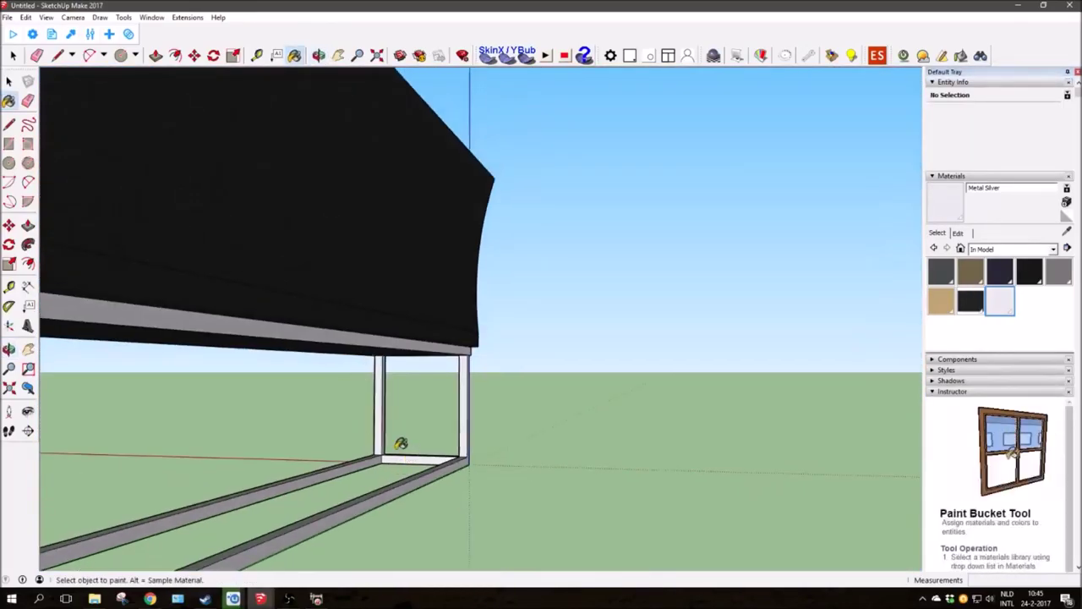
pyautogui.scroll(3, 411, 451)
pyautogui.scroll(2, 279, 406)
pyautogui.scroll(-5, 327, 428)
# - Inspect the seat frame corner, then pull back to a level view of the whole bench
pyautogui.moveTo(327, 428); pyautogui.dragTo(533, 132, button='middle')
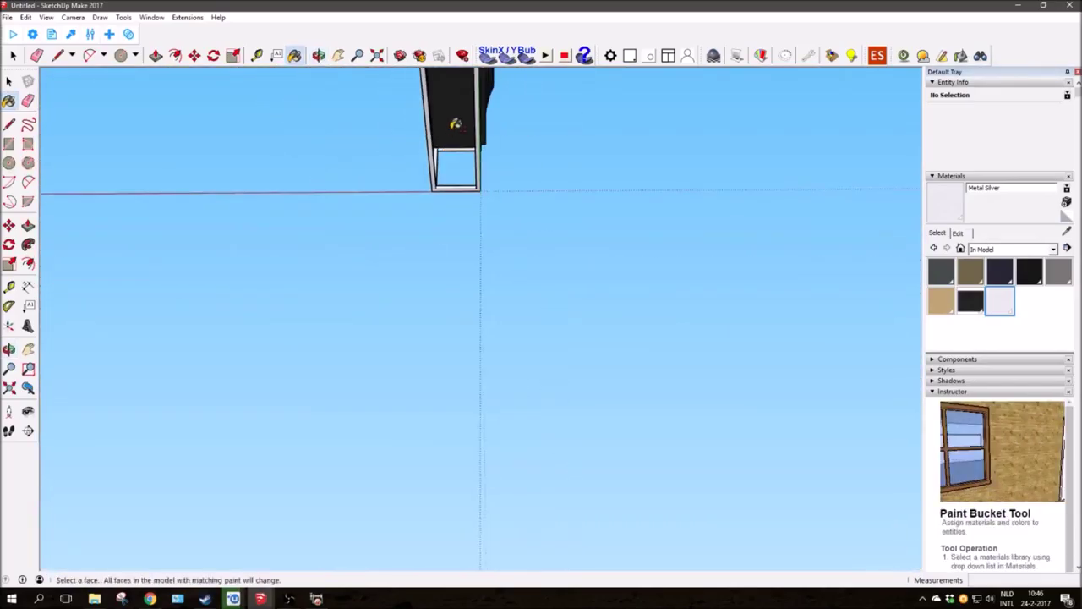
pyautogui.moveTo(453, 127); pyautogui.dragTo(440, 169, button='middle')
pyautogui.scroll(3, 439, 169)
pyautogui.moveTo(623, 242)
pyautogui.mouseDown(button='middle')
pyautogui.moveTo(485, 223)
pyautogui.moveTo(352, 260)
pyautogui.moveTo(496, 273)
pyautogui.moveTo(462, 244)
pyautogui.mouseUp(button='middle')
pyautogui.scroll(2, 458, 238)
pyautogui.scroll(3, 457, 238)
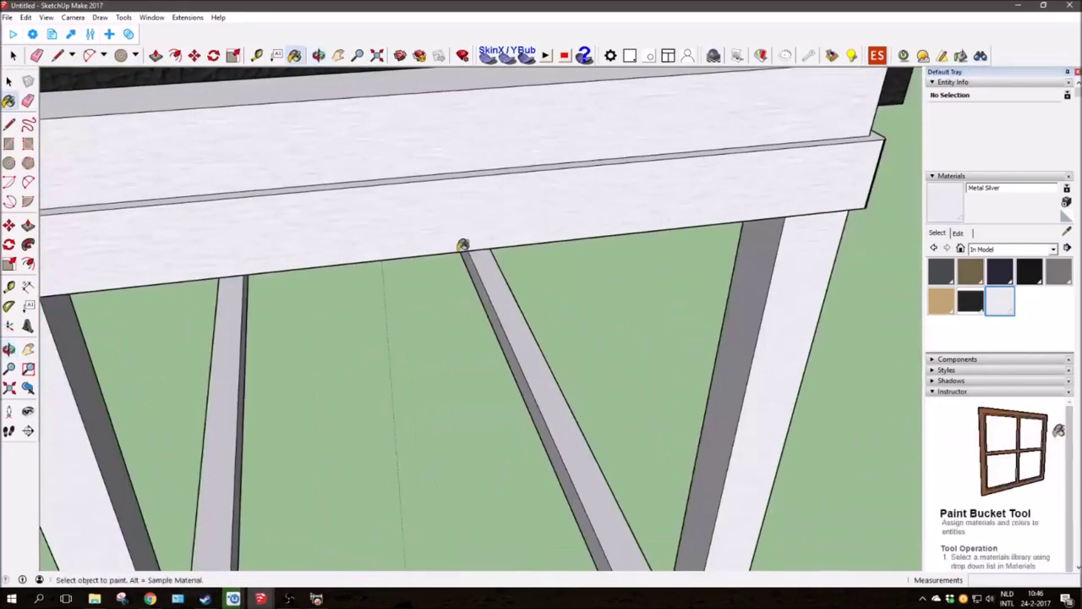
pyautogui.scroll(4, 576, 332)
pyautogui.scroll(2, 576, 332)
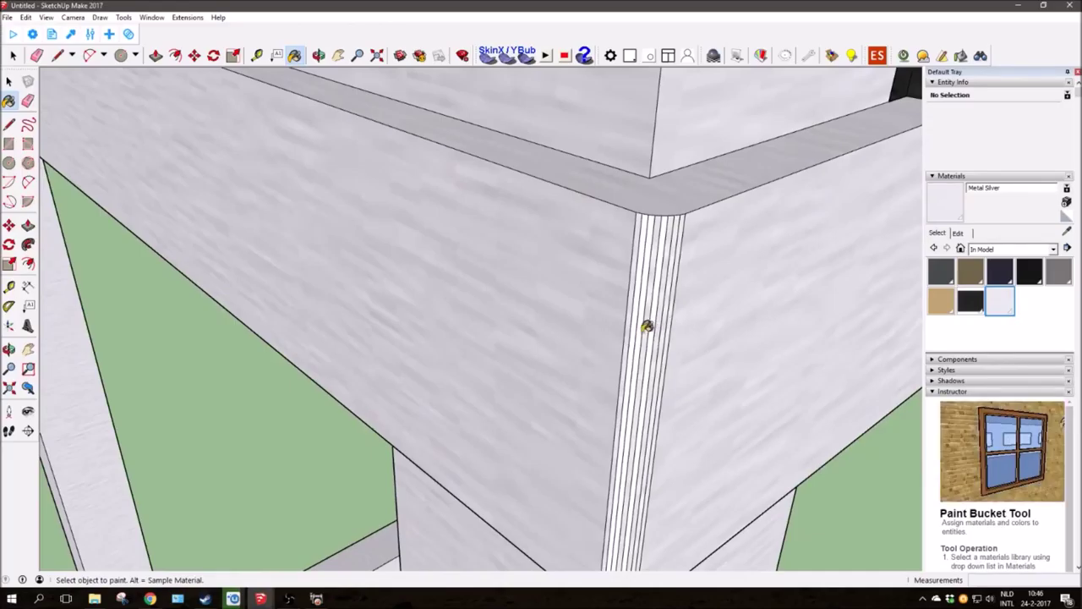
pyautogui.moveTo(647, 325); pyautogui.dragTo(623, 85, button='middle')
pyautogui.scroll(-3, 672, 440)
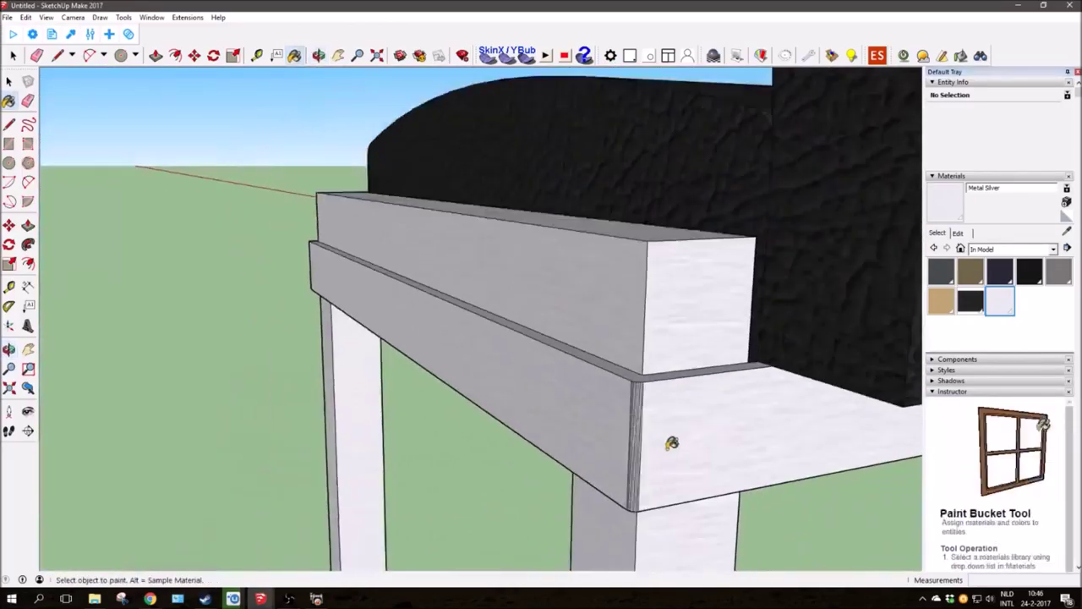
pyautogui.moveTo(671, 440); pyautogui.dragTo(169, 301, button='middle')
pyautogui.scroll(-3, 630, 358)
pyautogui.scroll(3, 630, 357)
pyautogui.scroll(3, 500, 288)
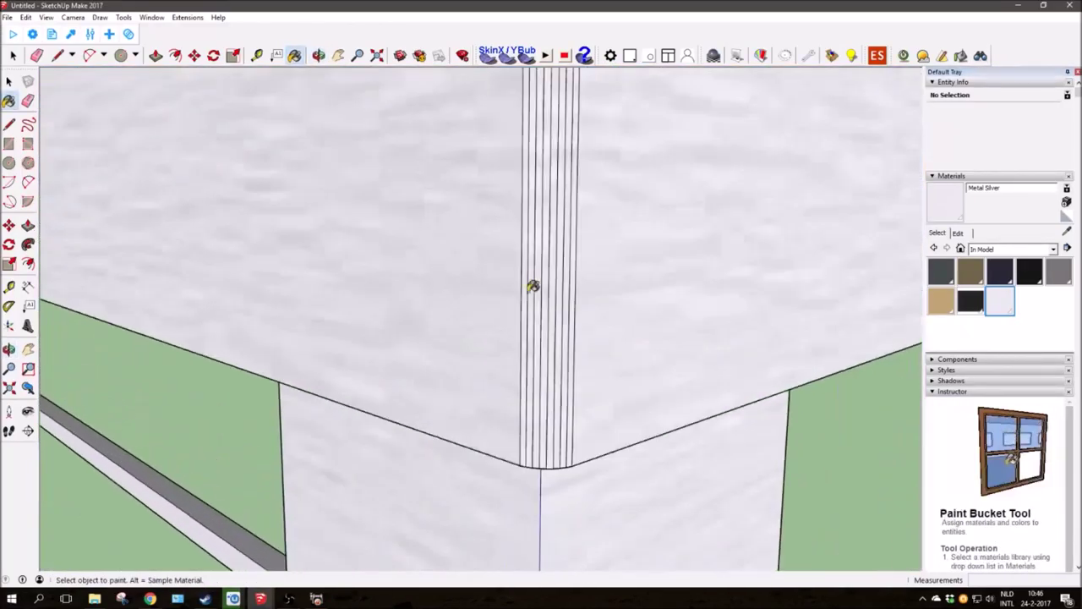
pyautogui.scroll(1, 534, 288)
pyautogui.moveTo(593, 308); pyautogui.dragTo(512, 459, button='middle')
pyautogui.scroll(-3, 580, 285)
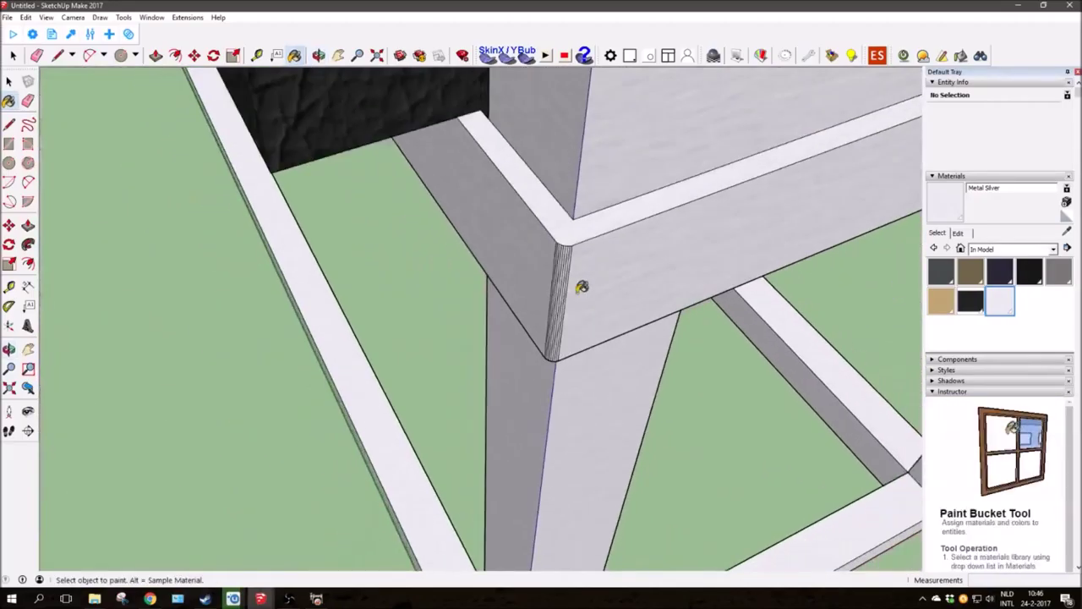
pyautogui.scroll(-2, 536, 375)
pyautogui.moveTo(536, 374)
pyautogui.mouseDown(button='middle')
pyautogui.moveTo(318, 188)
pyautogui.moveTo(592, 351)
pyautogui.mouseUp(button='middle')
pyautogui.scroll(-3, 318, 188)
pyautogui.scroll(2, 592, 350)
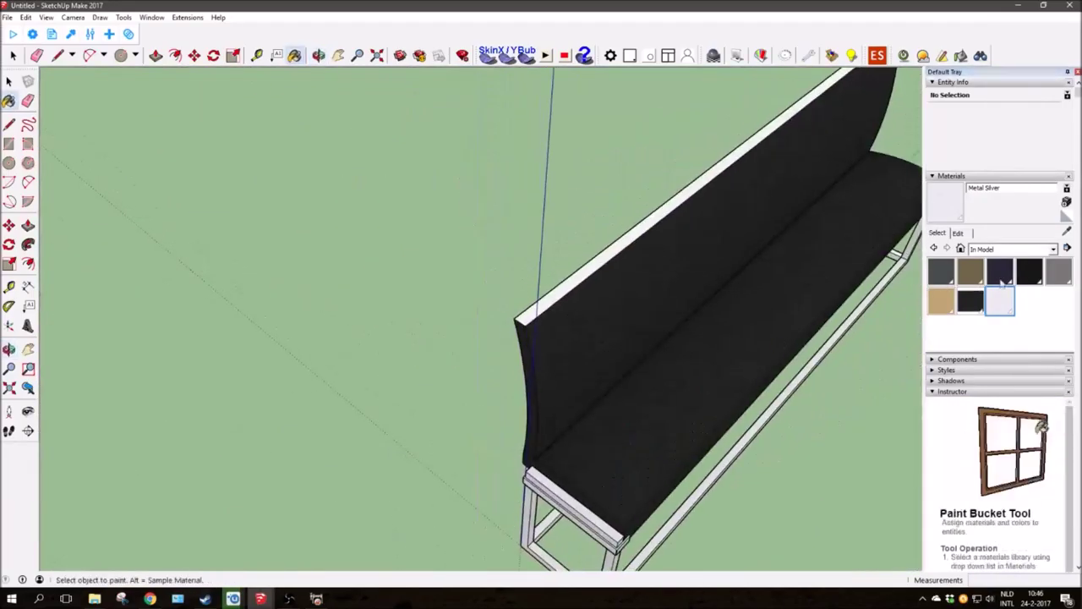
pyautogui.moveTo(744, 286); pyautogui.dragTo(561, 280, button='middle')
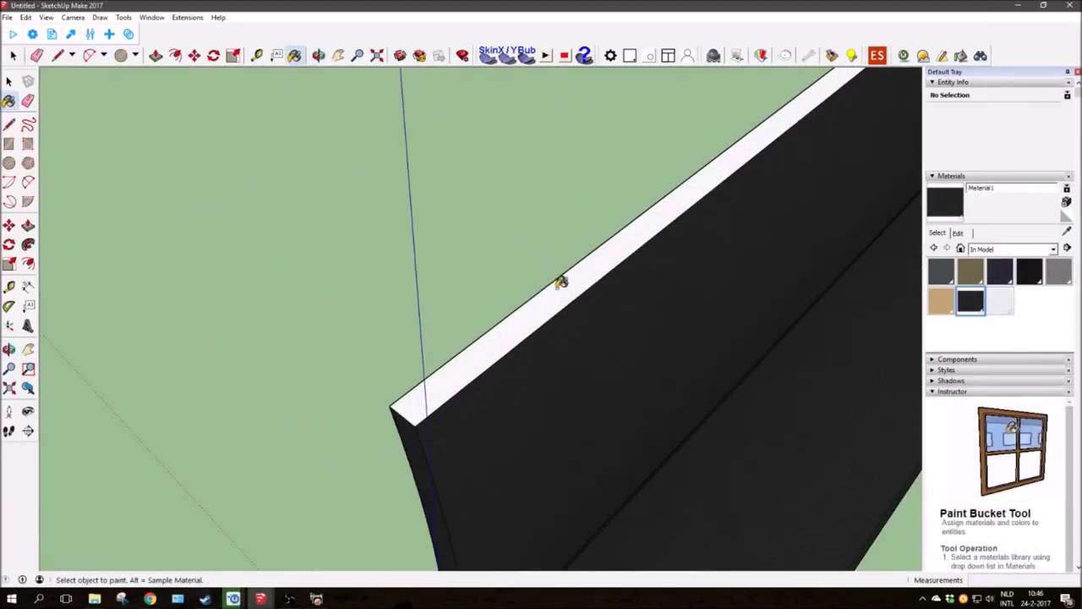
pyautogui.scroll(-4, 560, 280)
pyautogui.moveTo(592, 329)
pyautogui.mouseDown(button='middle')
pyautogui.moveTo(676, 111)
pyautogui.moveTo(682, 138)
pyautogui.moveTo(473, 178)
pyautogui.mouseUp(button='middle')
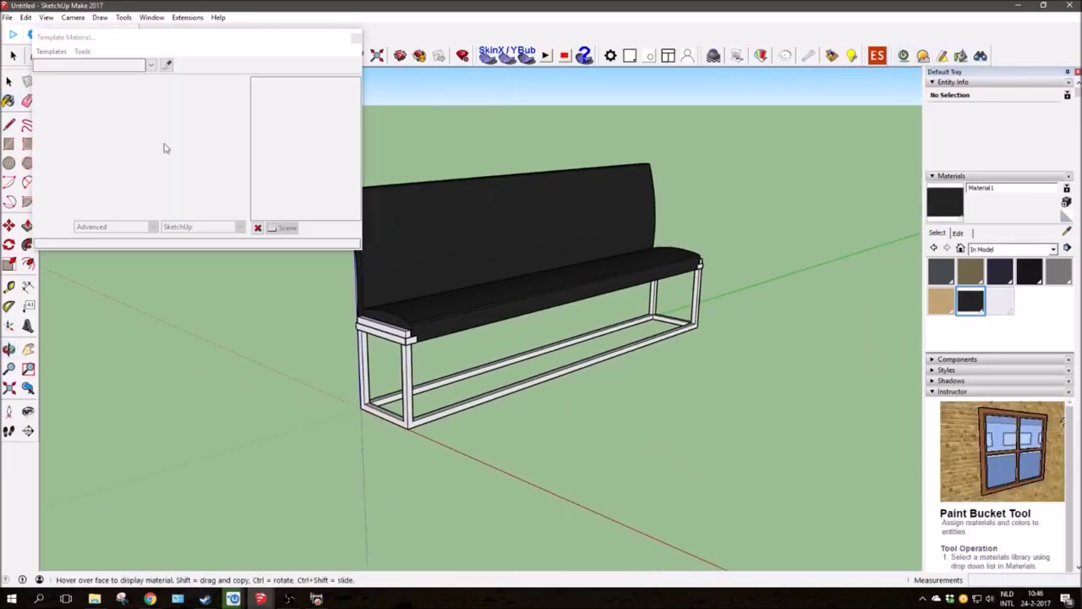
# - Apply the Metal > Silver template to the Metal Silver material and preview it
pyautogui.scroll(3, 389, 350)
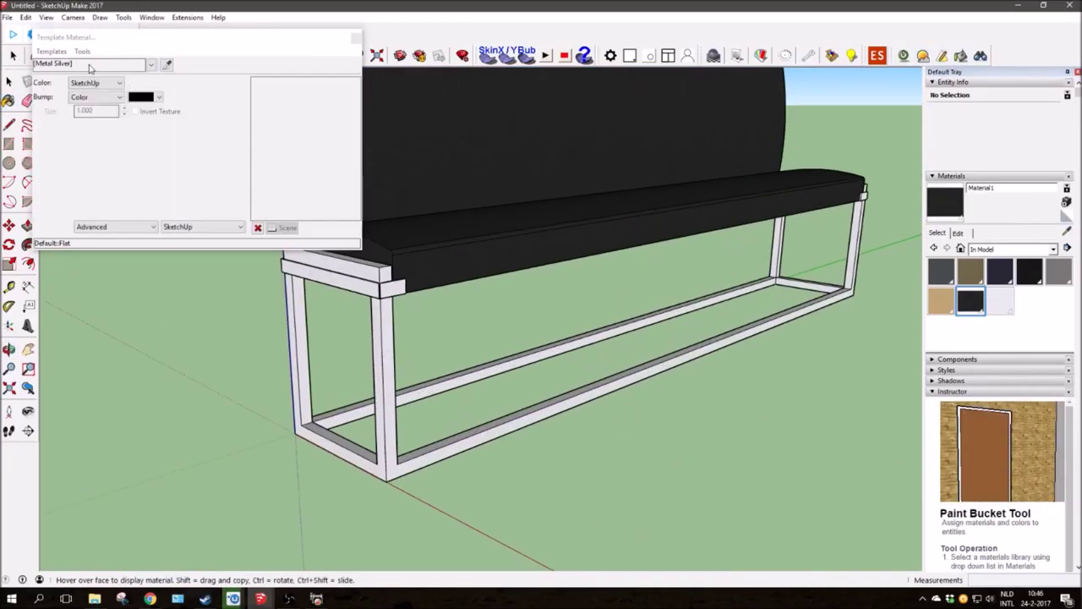
pyautogui.click(52, 51)
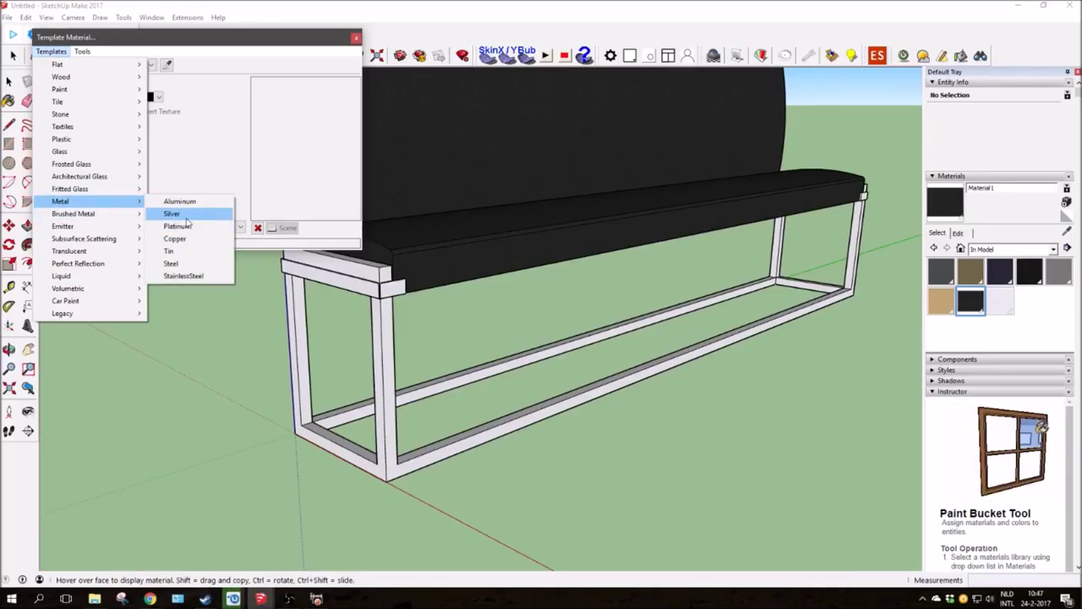
pyautogui.click(185, 215)
pyautogui.click(257, 232)
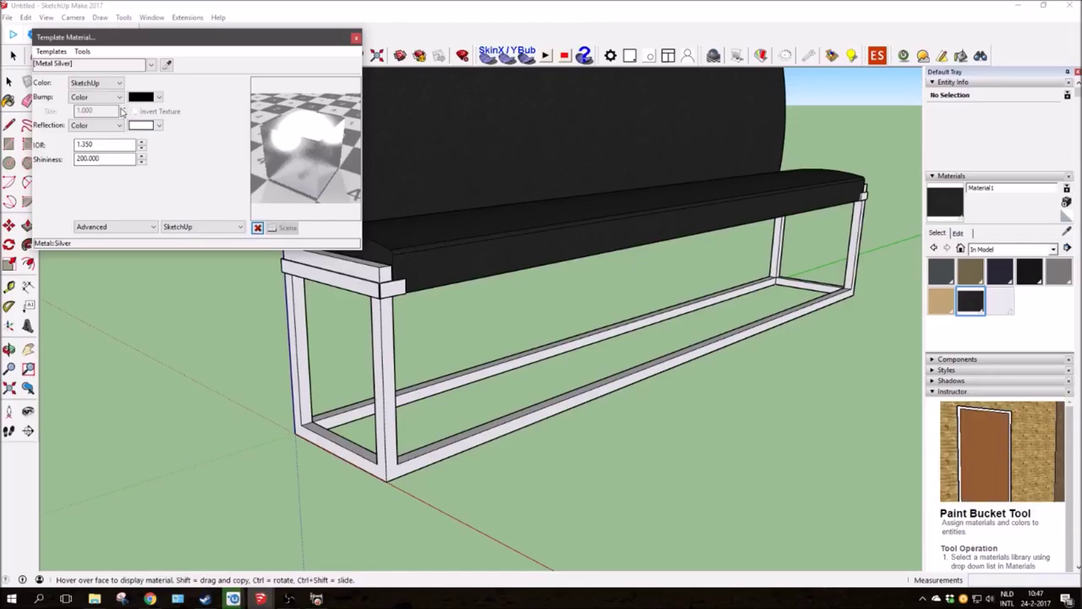
# - Give the black seat material a Textiles template with Shininess 20
pyautogui.click(172, 66)
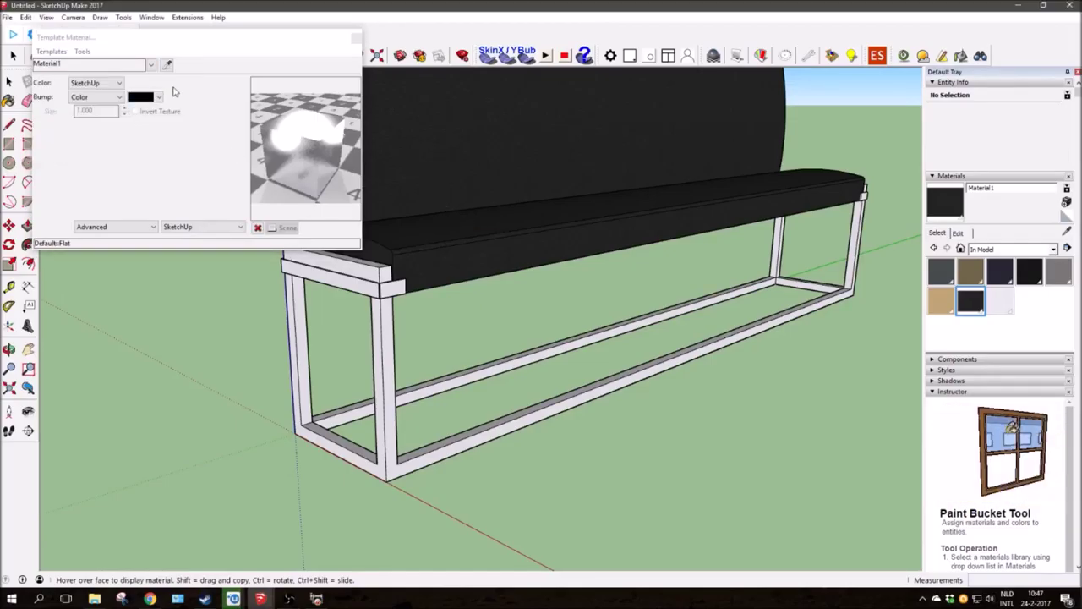
pyautogui.click(235, 205)
pyautogui.click(151, 66)
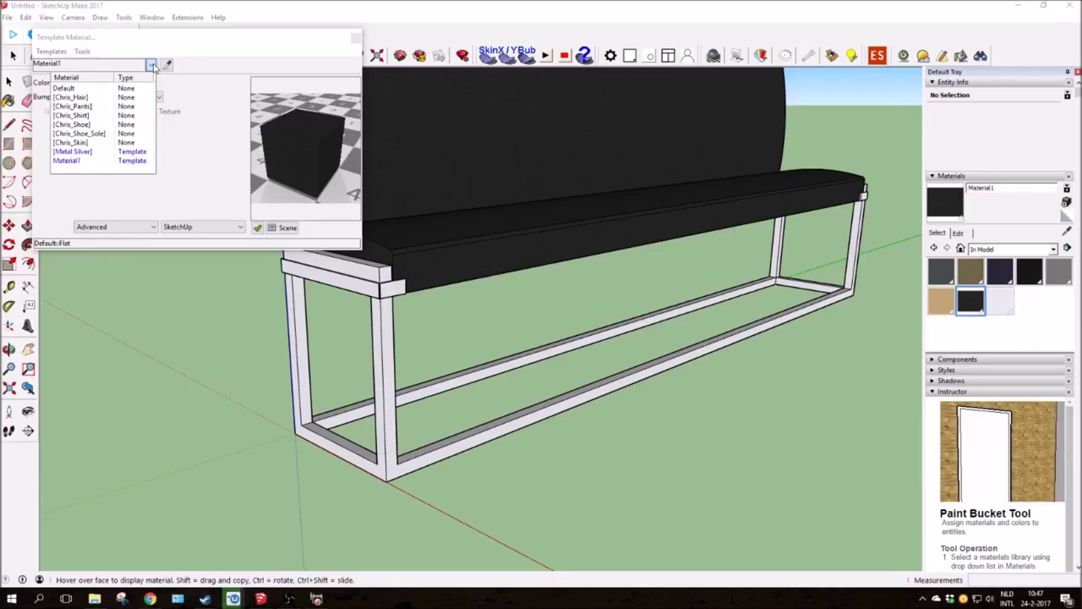
pyautogui.click(59, 54)
pyautogui.click(57, 53)
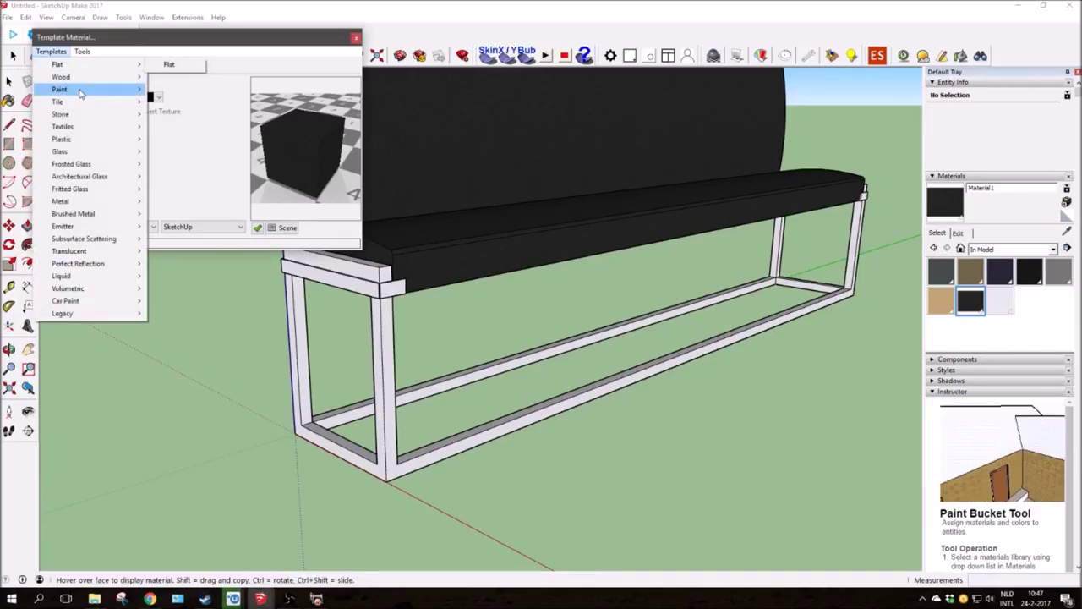
pyautogui.click(174, 138)
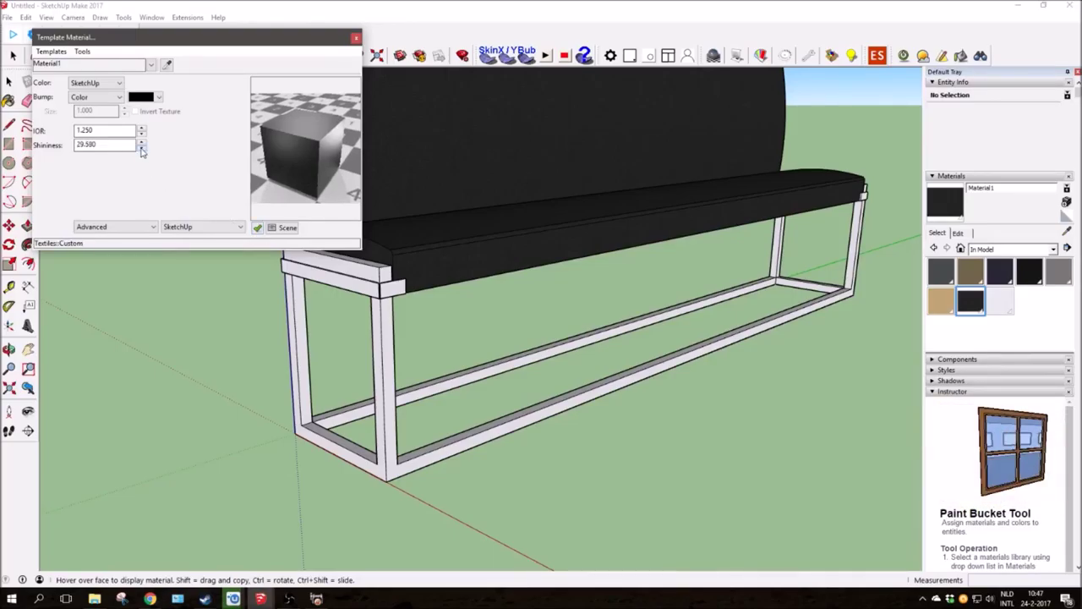
pyautogui.moveTo(102, 145); pyautogui.dragTo(74, 147)
pyautogui.write('20')
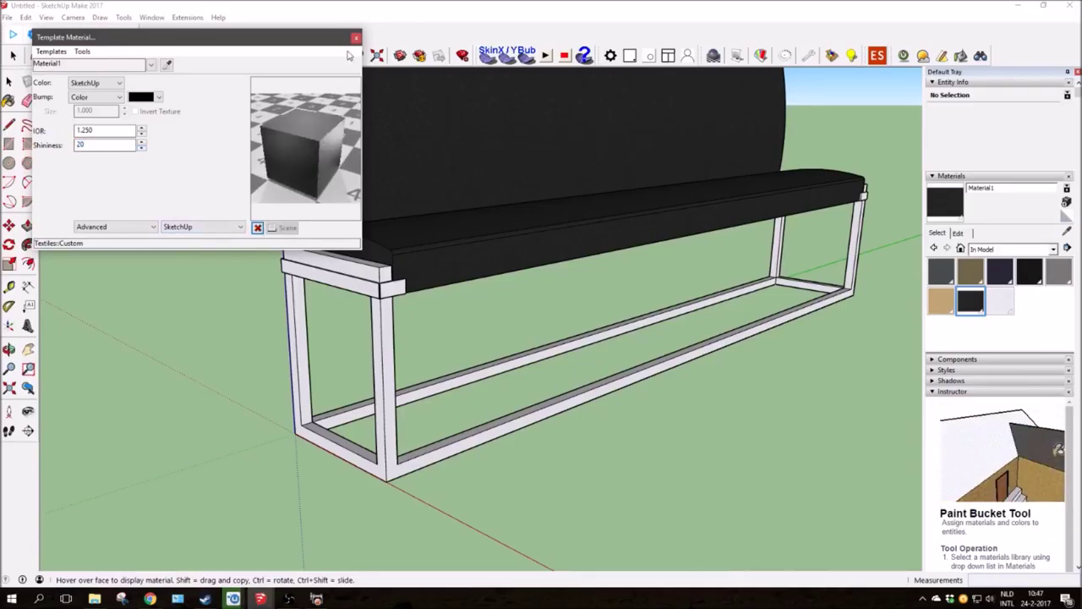
pyautogui.click(257, 227)
# - Zoom in on the front-left frame corner and open the Twilight Render window
pyautogui.moveTo(507, 321)
pyautogui.mouseDown(button='middle')
pyautogui.moveTo(386, 359)
pyautogui.moveTo(446, 350)
pyautogui.mouseUp(button='middle')
pyautogui.scroll(5, 387, 358)
pyautogui.scroll(-5, 386, 358)
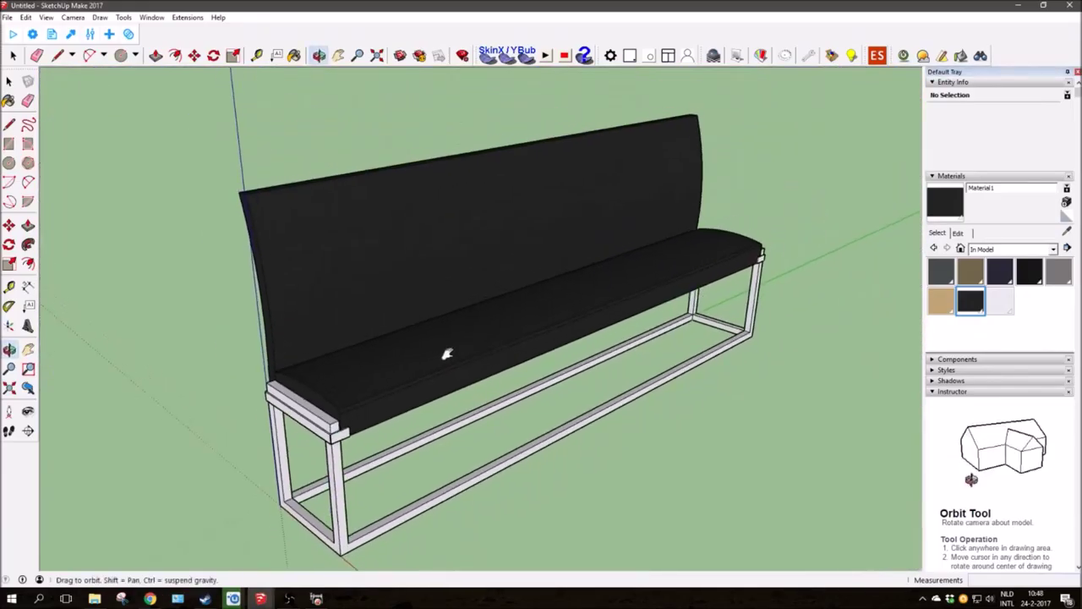
pyautogui.click(903, 56)
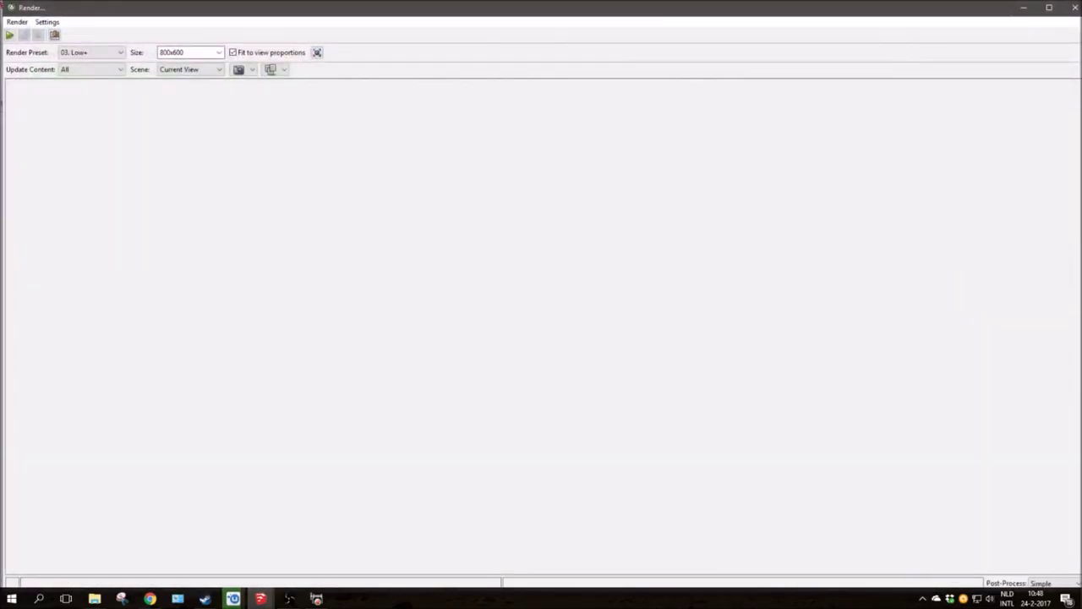
# - Set the render image size to 1920x1440
pyautogui.click(196, 51)
pyautogui.click(218, 52)
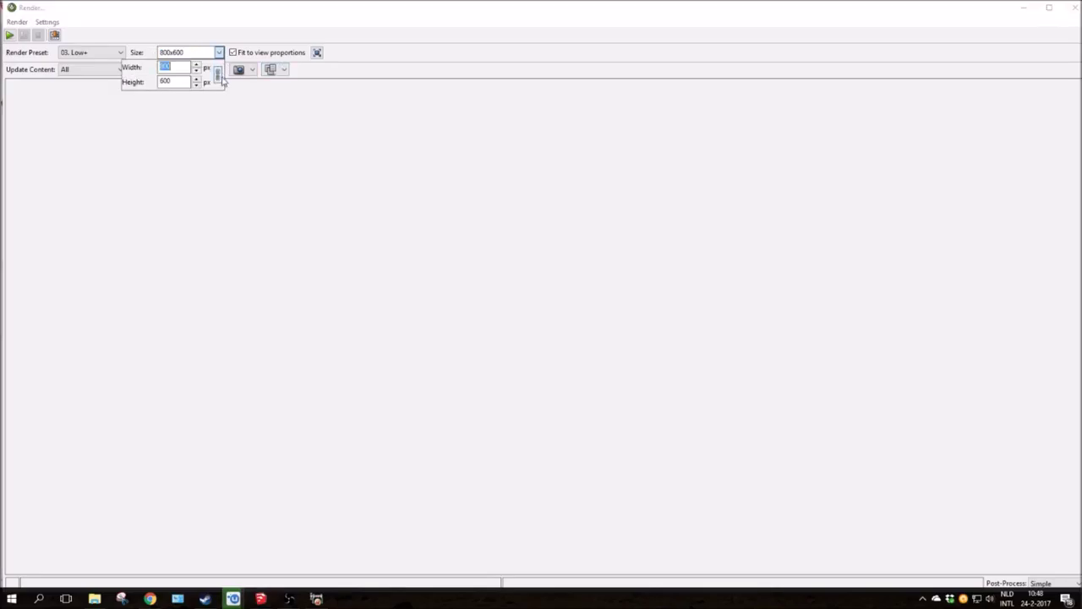
pyautogui.click(216, 76)
pyautogui.click(93, 52)
# - Choose the 05. Medium+ preset and start rendering the bench
pyautogui.click(121, 52)
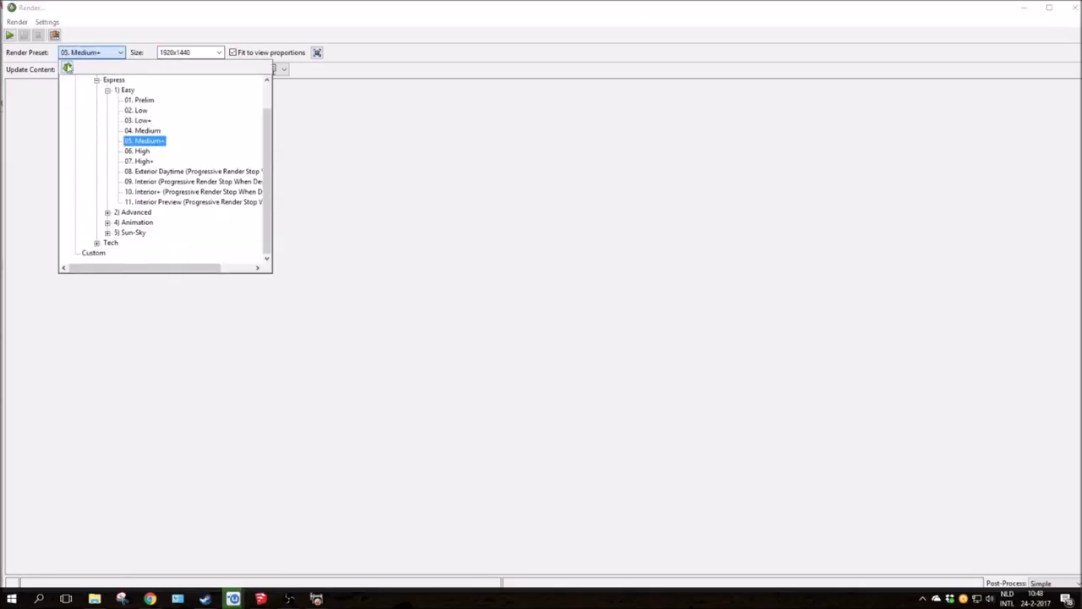
pyautogui.click(10, 34)
pyautogui.click(9, 35)
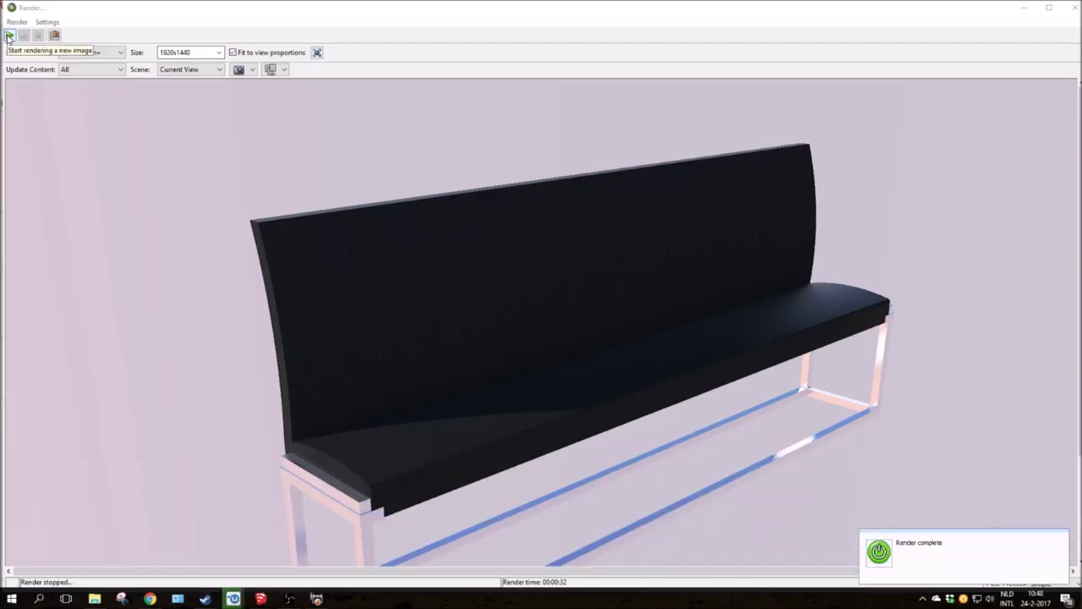
pyautogui.scroll(-3, 440, 338)
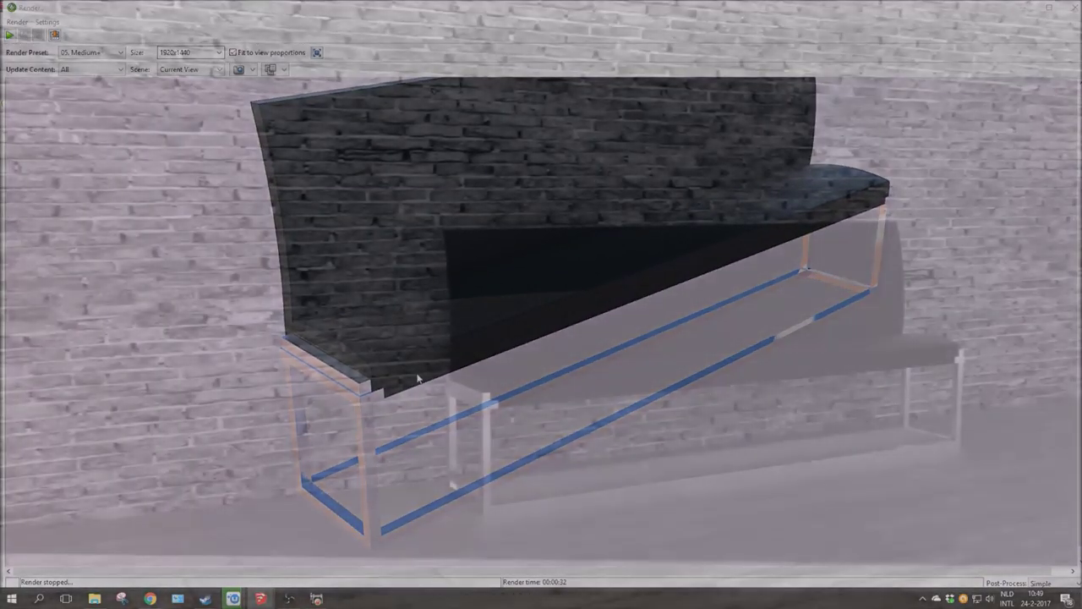